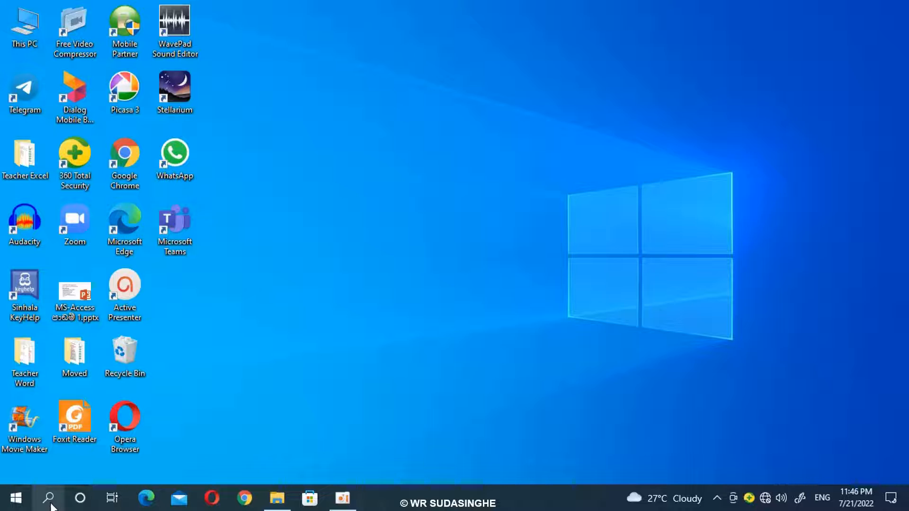
Launch Access 2013 from Windows Search and dismiss the Office activation notice
click(52, 501)
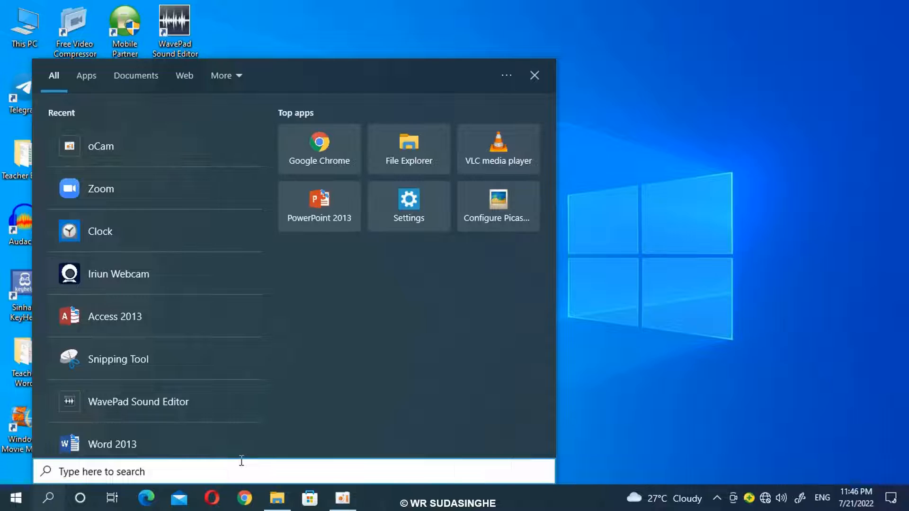
text(a)
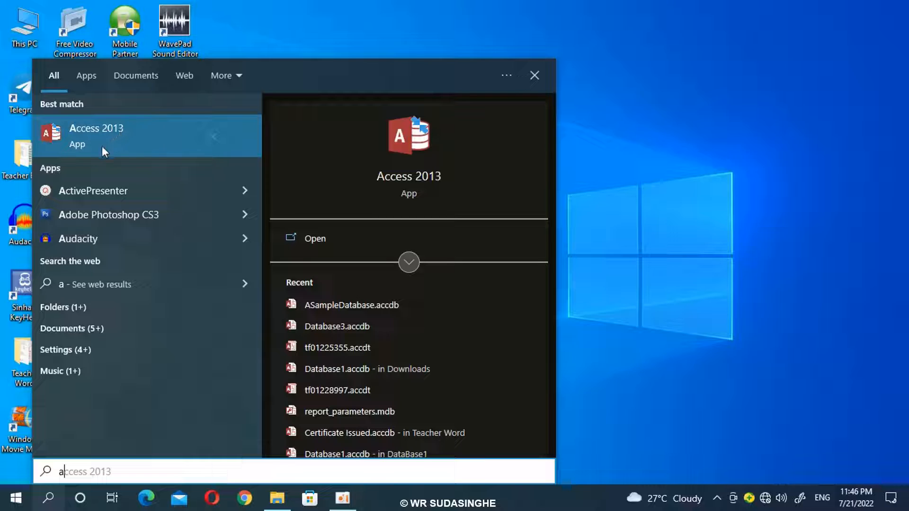
click(64, 131)
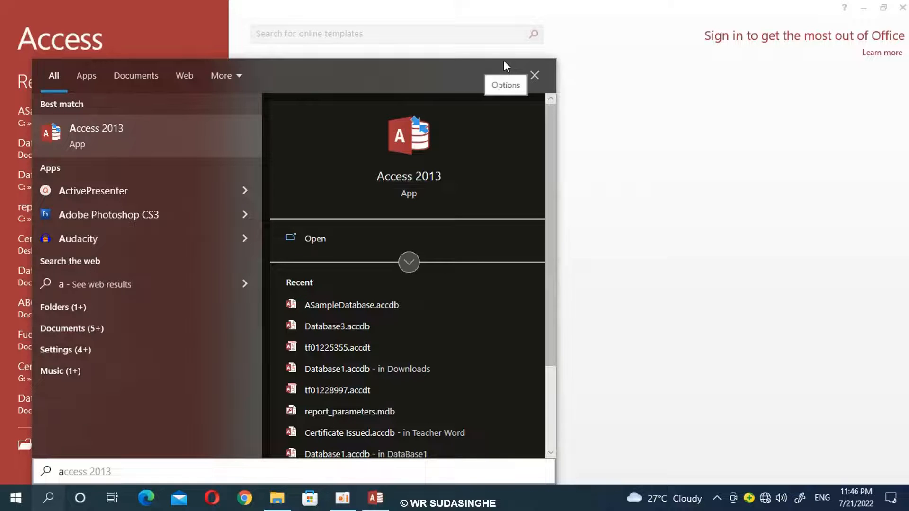
click(535, 76)
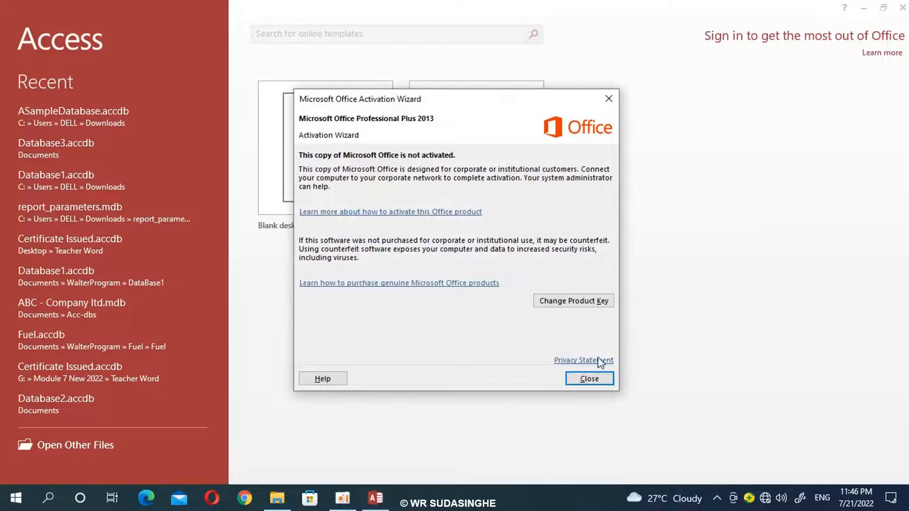
click(581, 382)
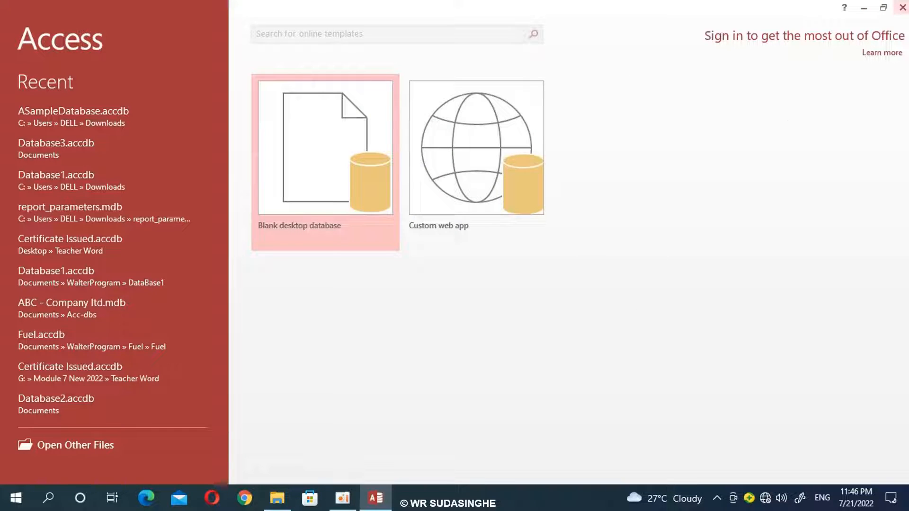
Close Access and create a new desktop folder named 'Stady Access'
click(903, 8)
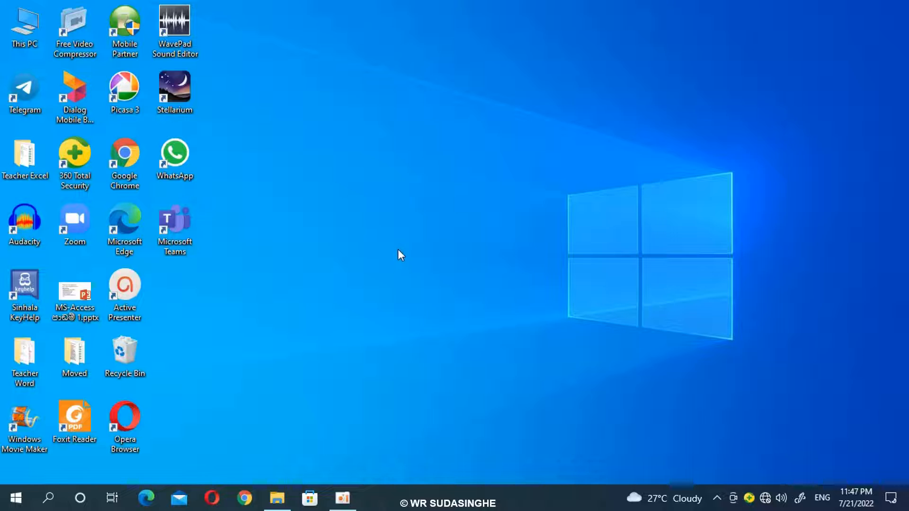
right_click(404, 221)
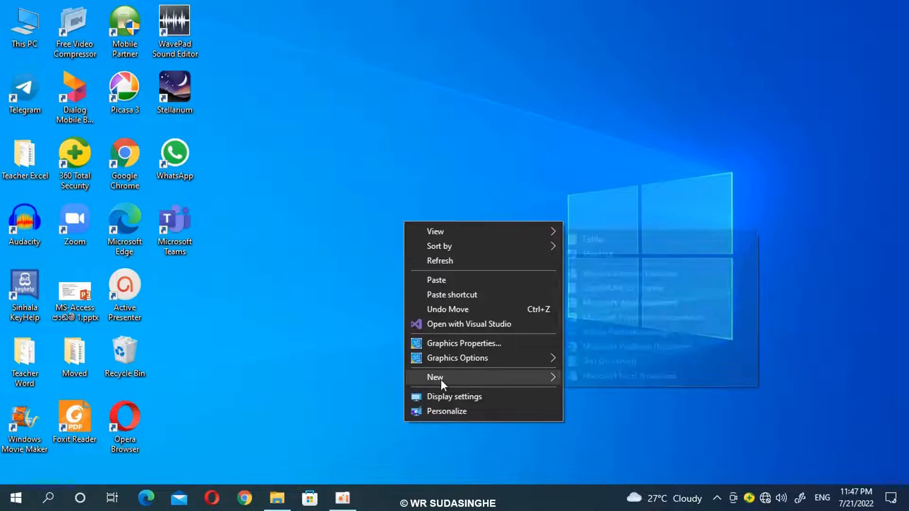
mouse_move(536, 382)
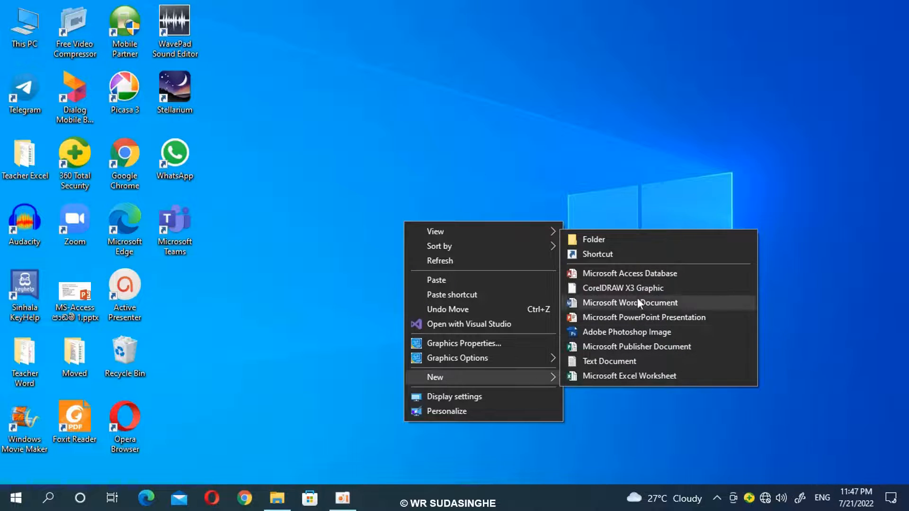
click(622, 244)
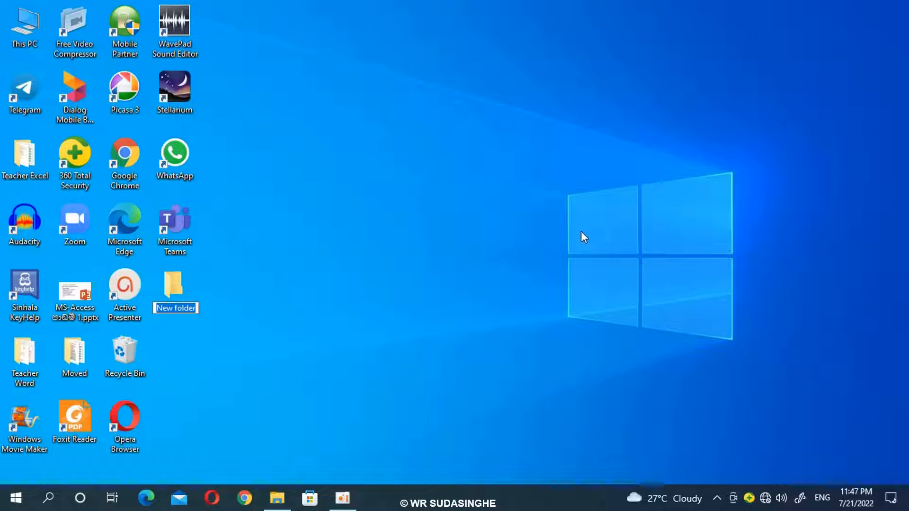
text(S)
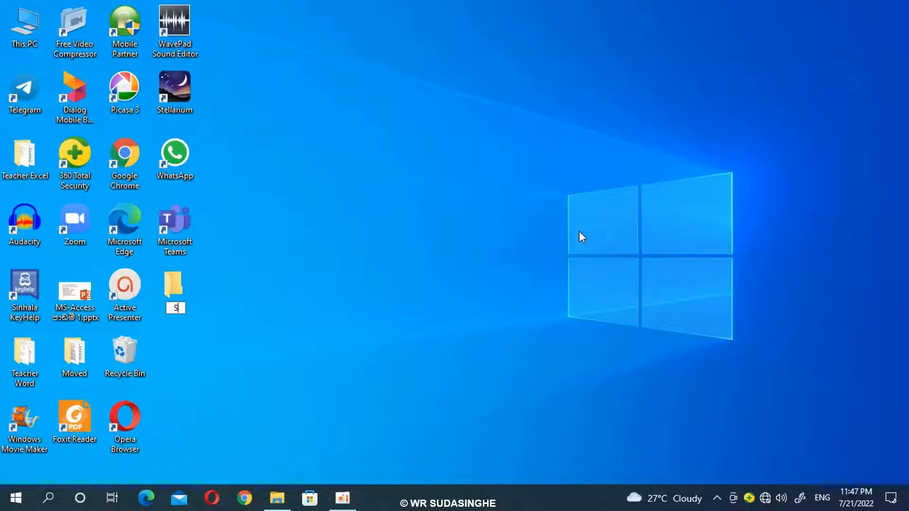
text(tady Access)
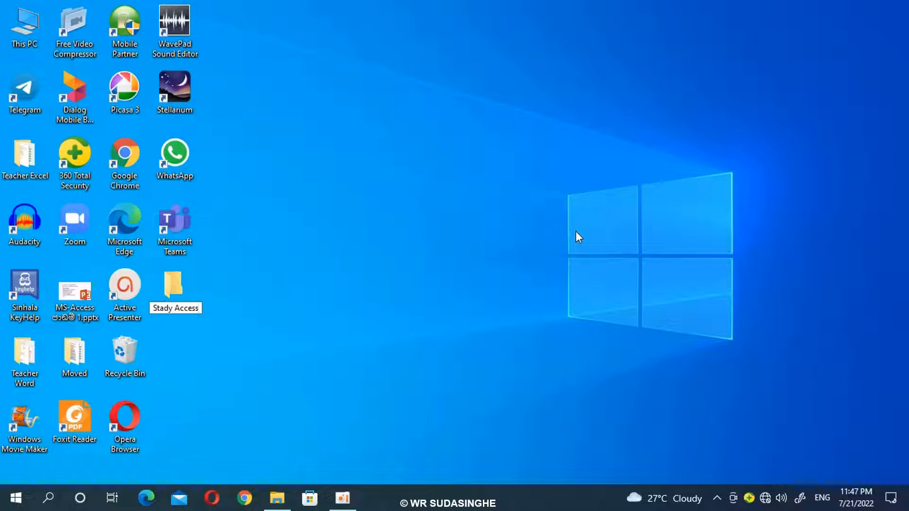
key(Return)
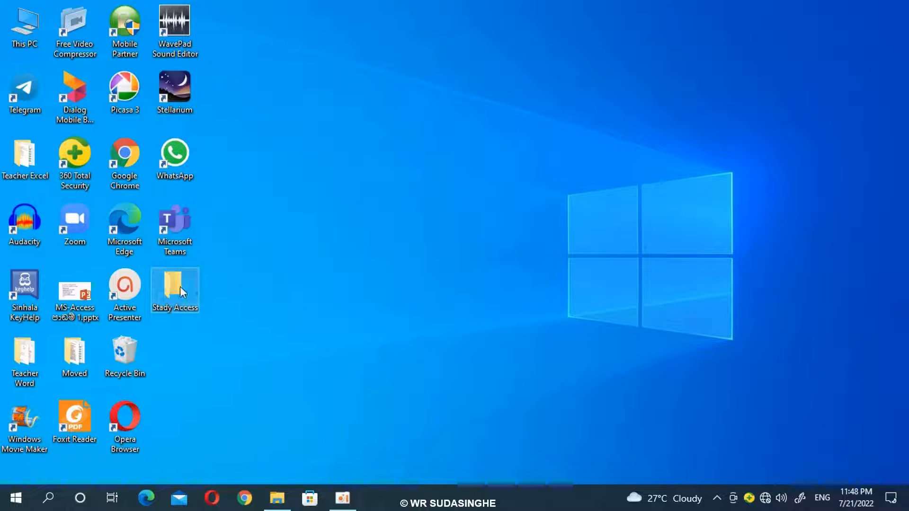
mouse_move(175, 291)
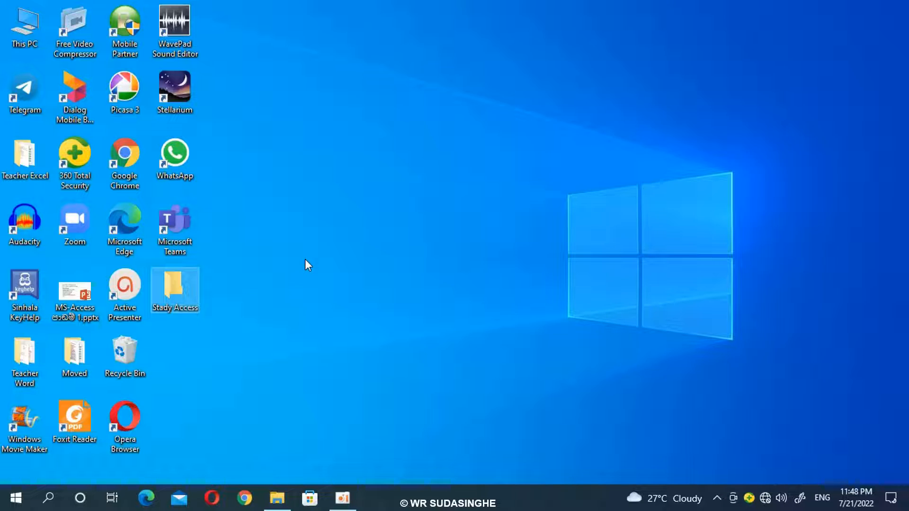
Relaunch Access 2013 from the recent apps and dismiss the activation notice
click(59, 494)
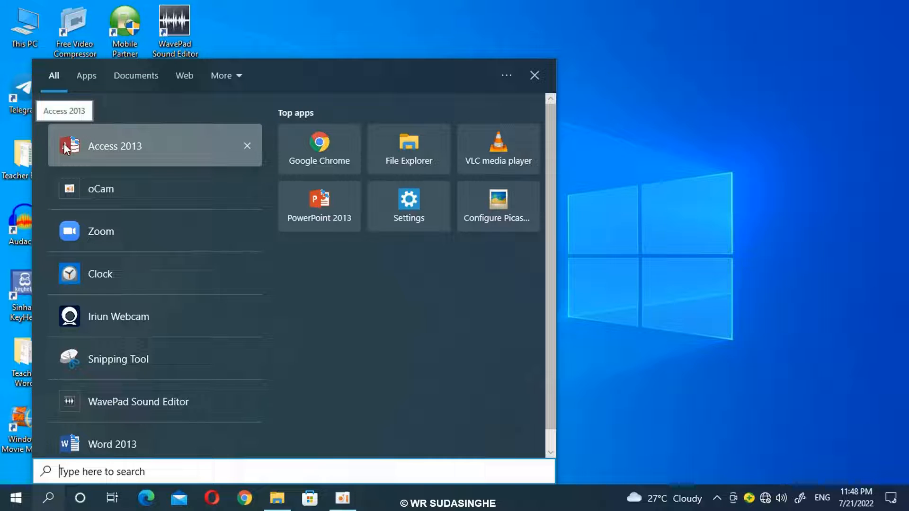
click(105, 147)
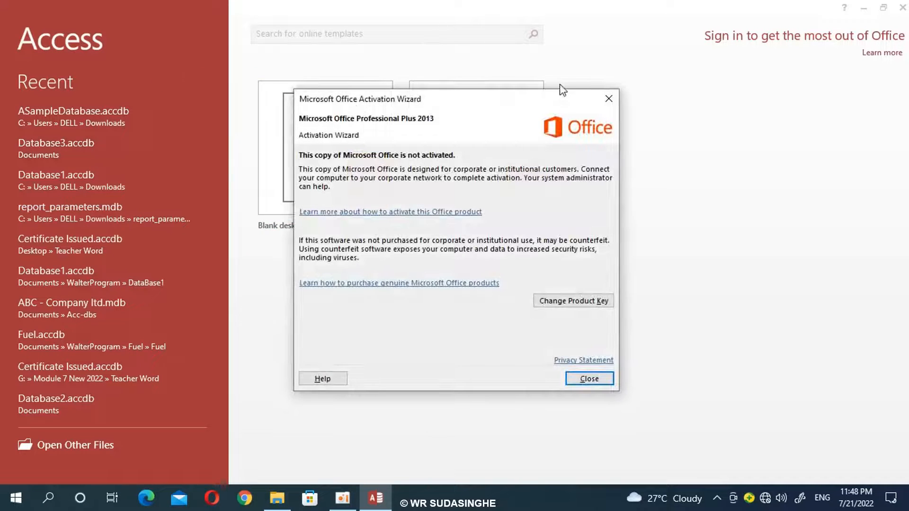
click(608, 98)
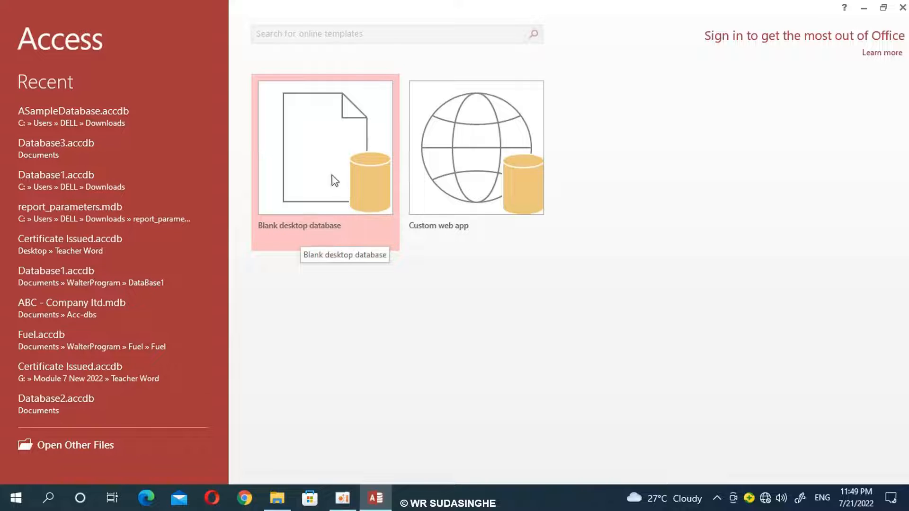
Choose the Blank desktop database template, which proposes Database5.accdb in Documents
click(312, 177)
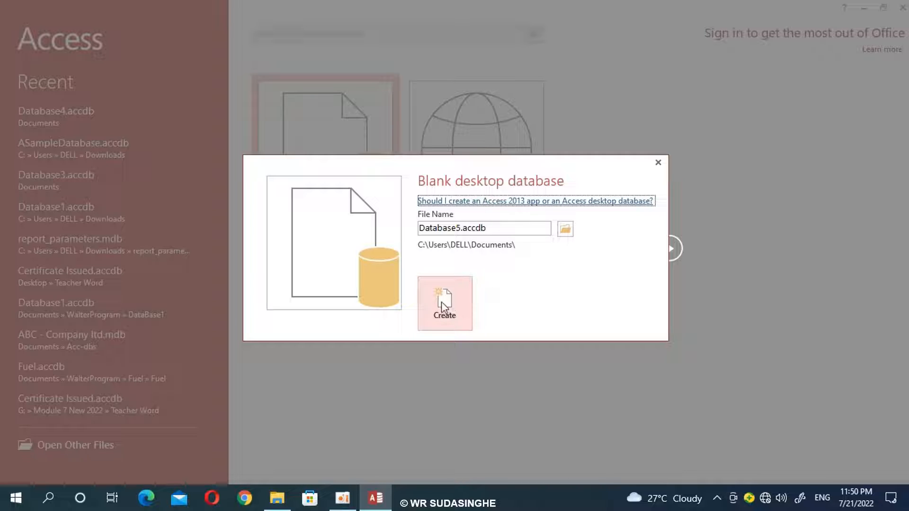
Browse the save location to the Desktop, bringing the Stady Access folder into view
click(566, 229)
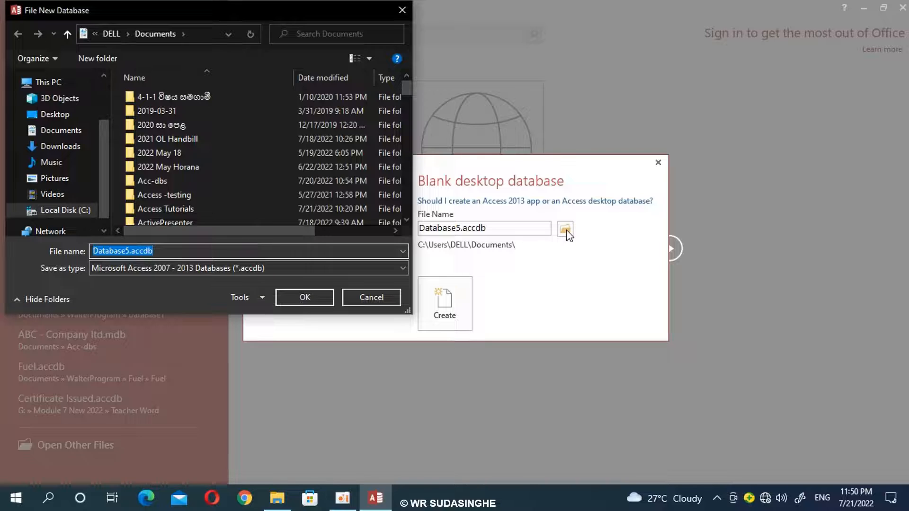
scroll(215, 71, down, 5)
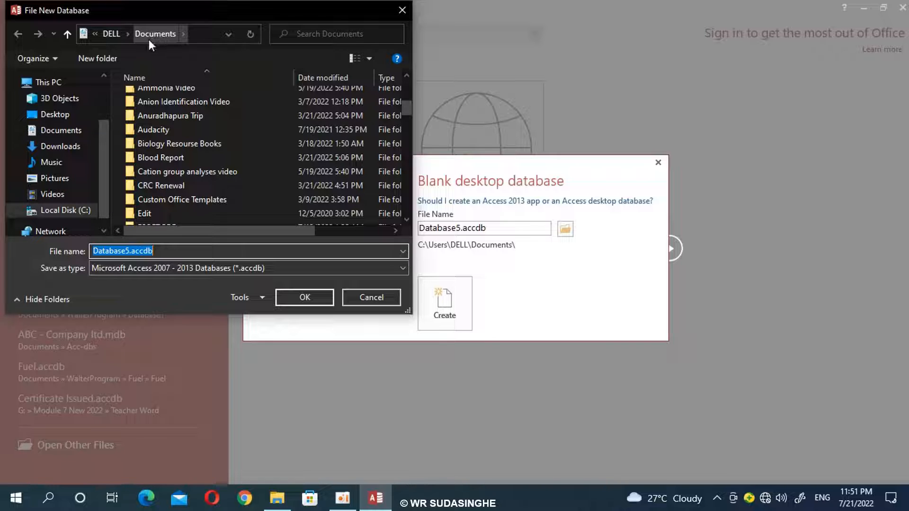
click(60, 115)
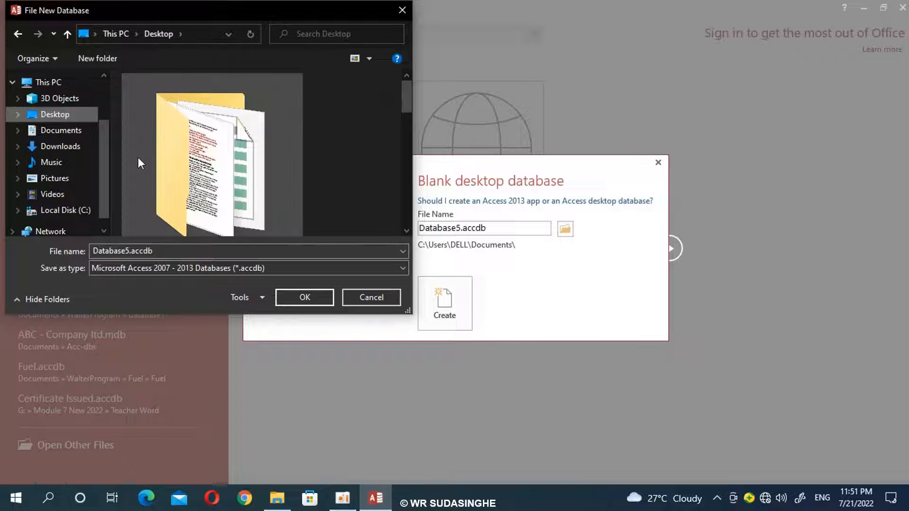
drag(405, 101, 402, 154)
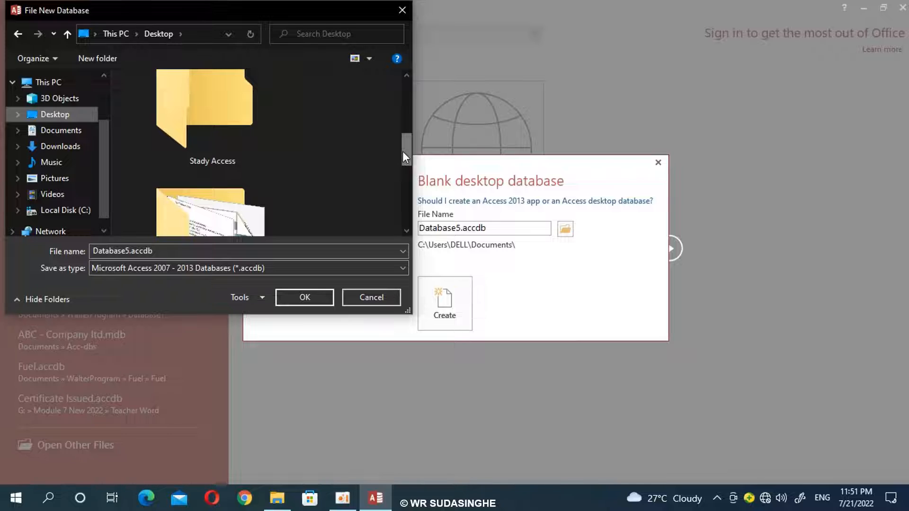
mouse_move(402, 151)
mouse_down()
mouse_move(402, 182)
mouse_move(408, 140)
mouse_up()
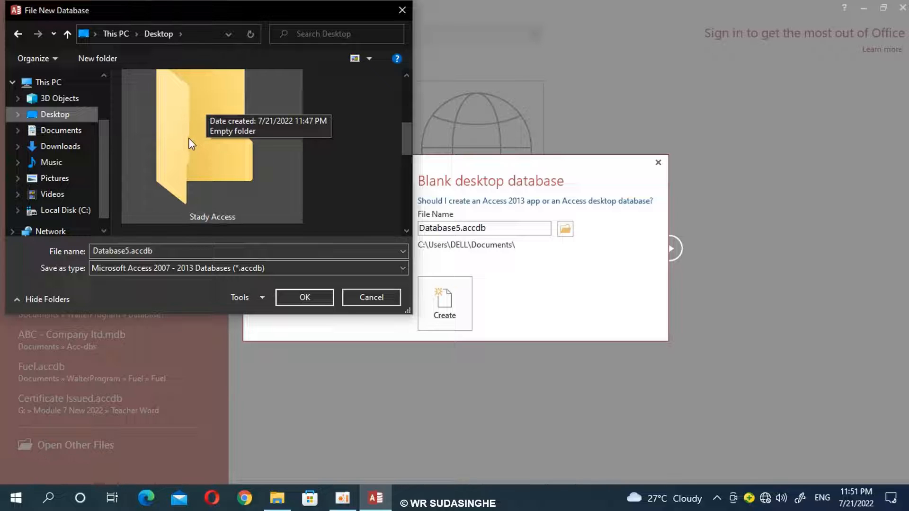
Save the new database as '11 Student Details' inside the Desktop's Stady Access folder
double_click(190, 122)
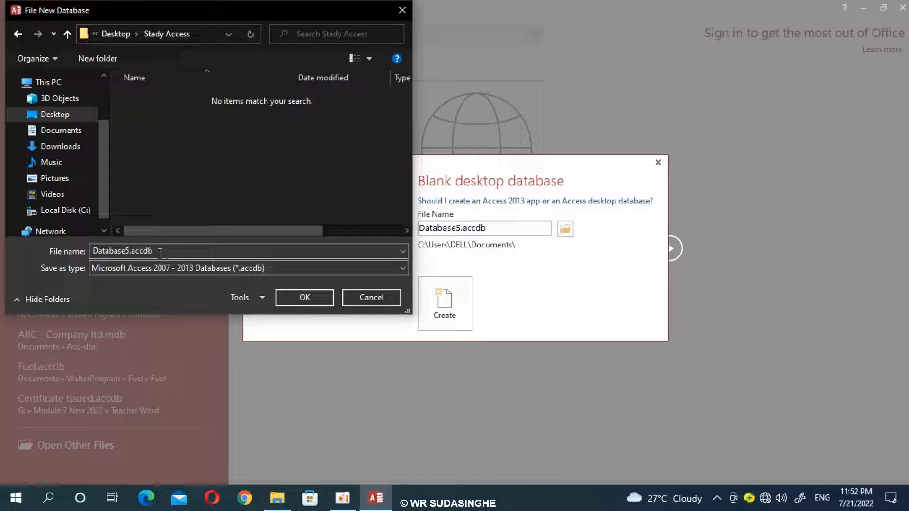
double_click(126, 246)
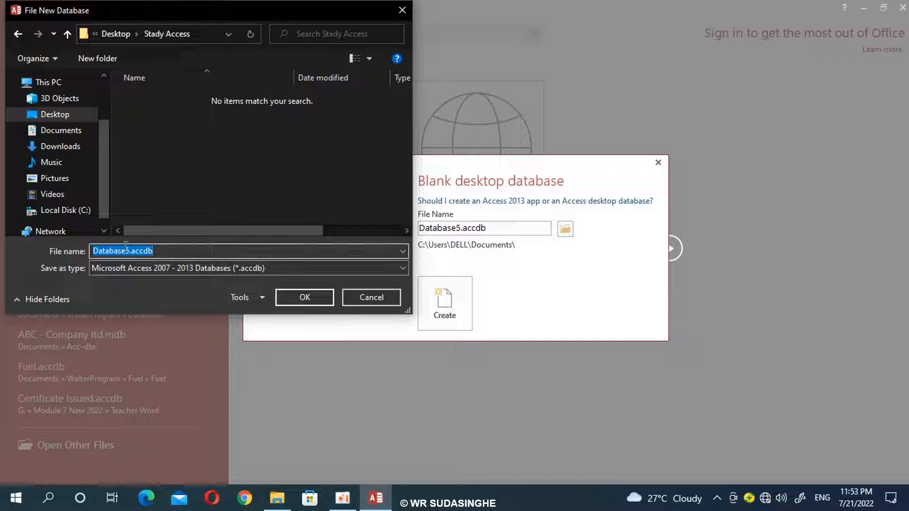
key(BackSpace)
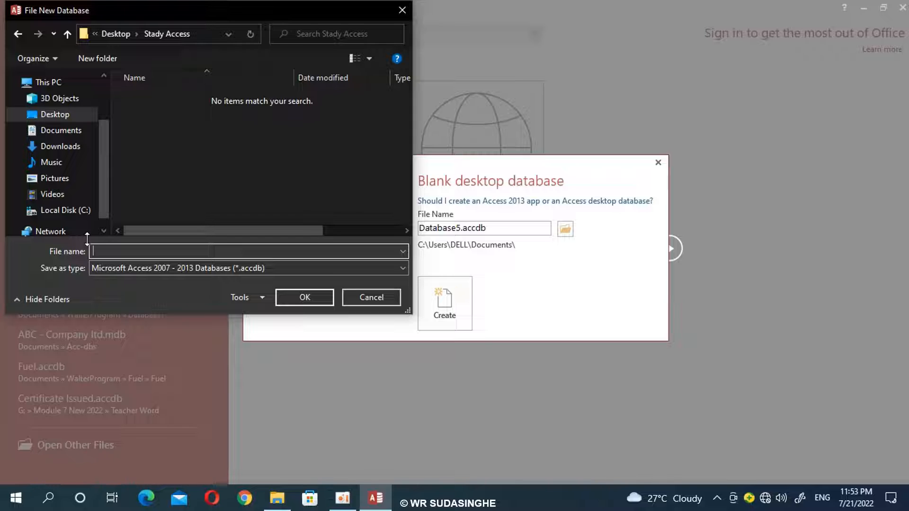
text(11)
text(Student )
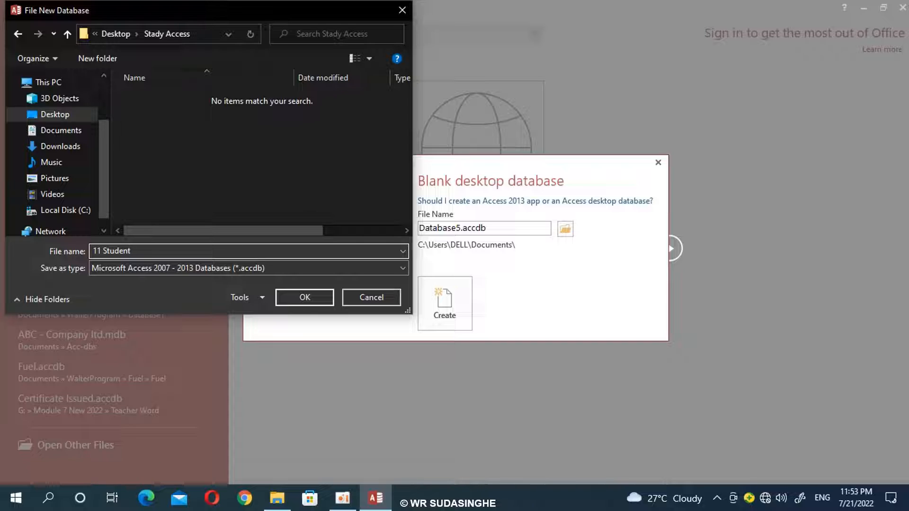
text(G)
text(D)
text(etails)
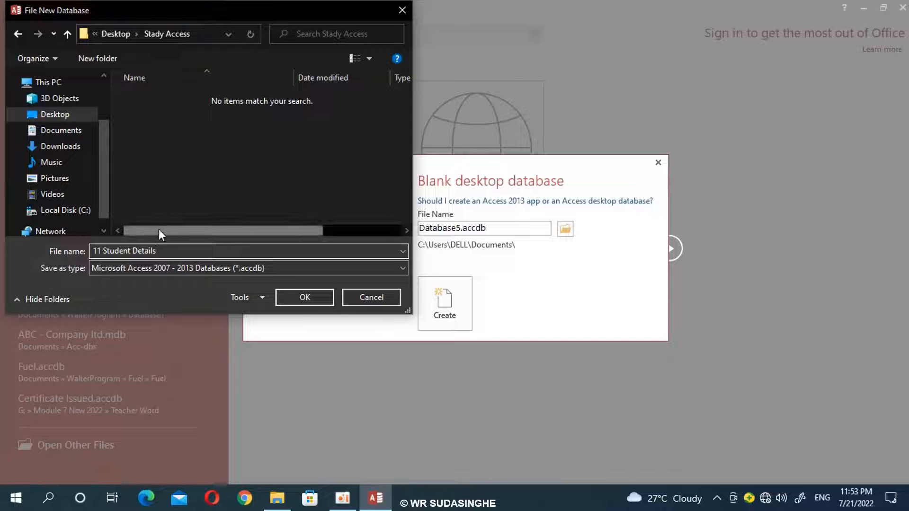
click(288, 300)
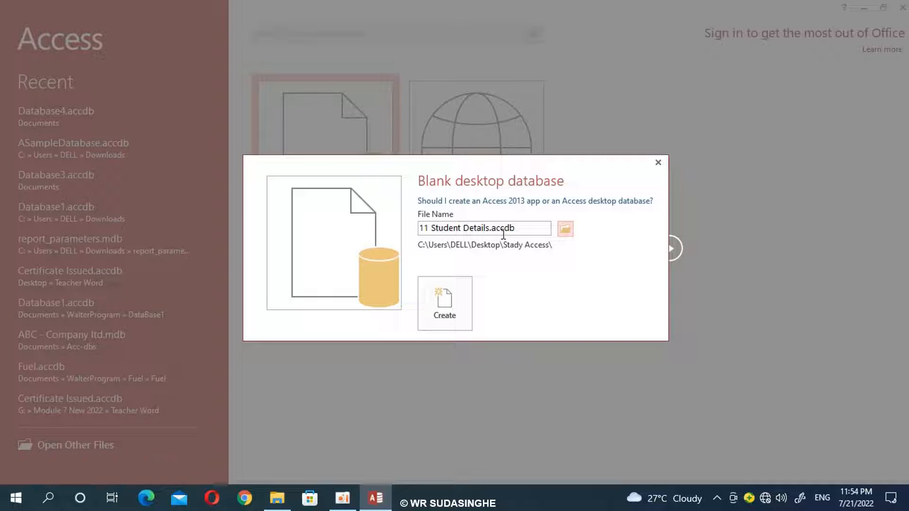
Create 11 Student Details.accdb, opening an empty Table1 with only an ID field
click(443, 302)
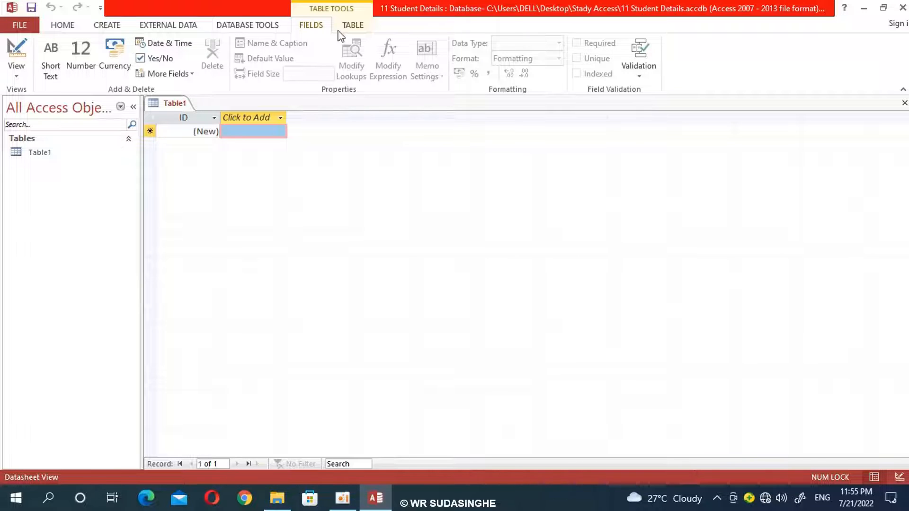
Switch the ribbon to the CREATE tab's table, query and form commands
click(106, 26)
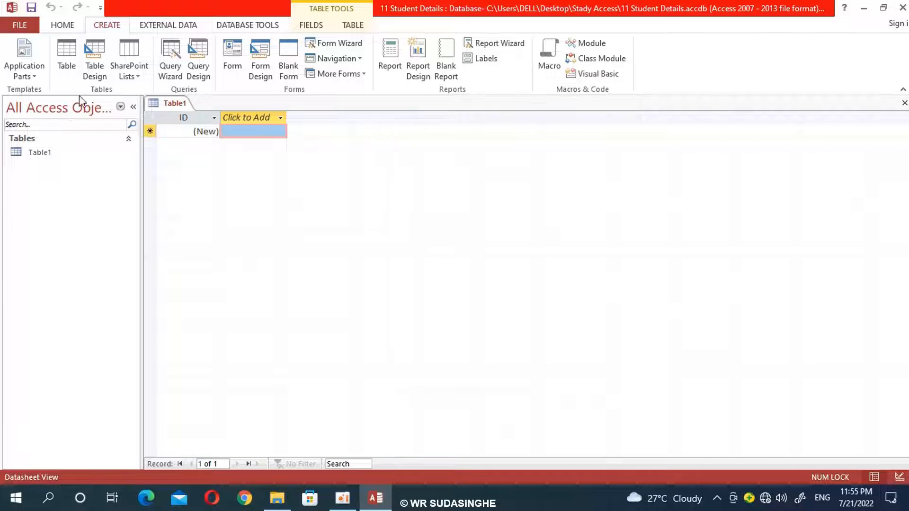
Create a new Table2 in Design View and enter 'No' as its first field name
click(99, 63)
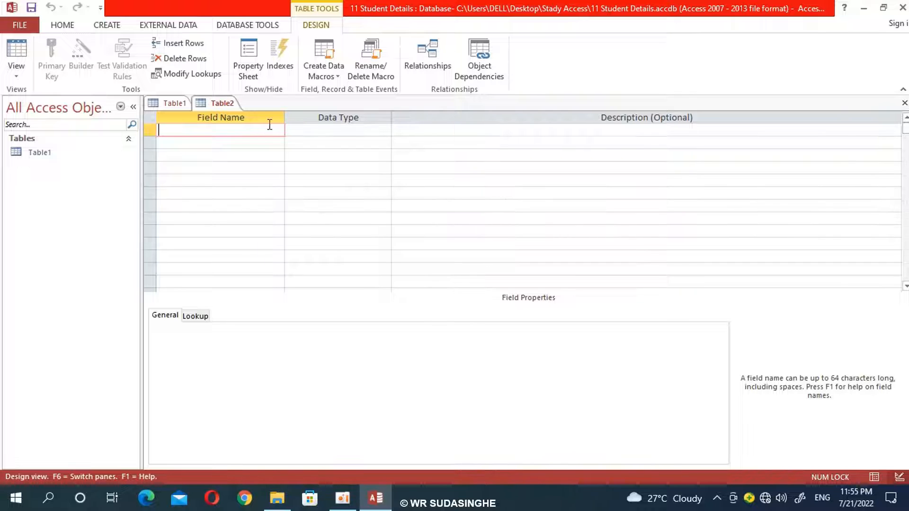
click(331, 128)
click(427, 128)
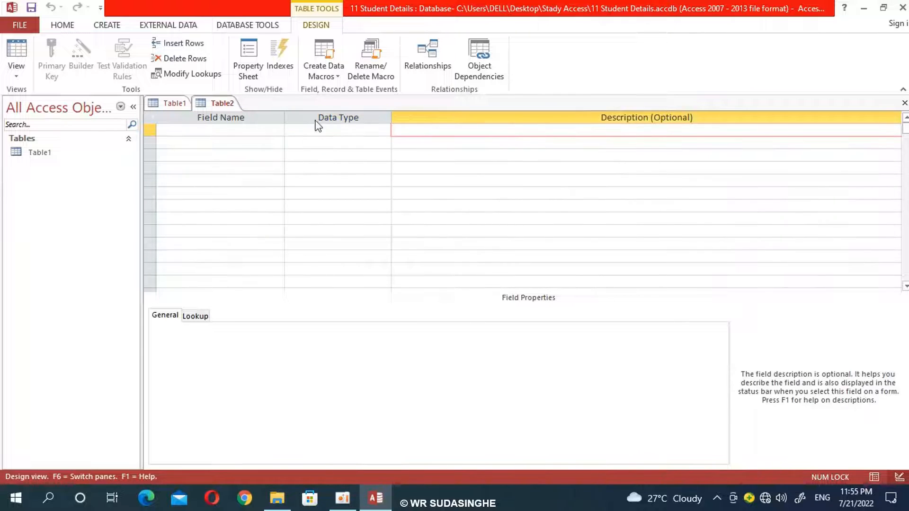
click(259, 128)
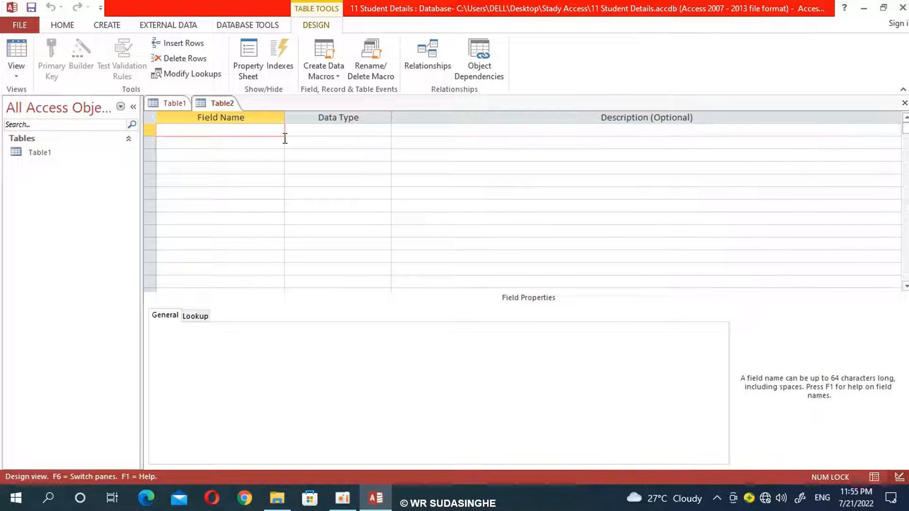
text(N)
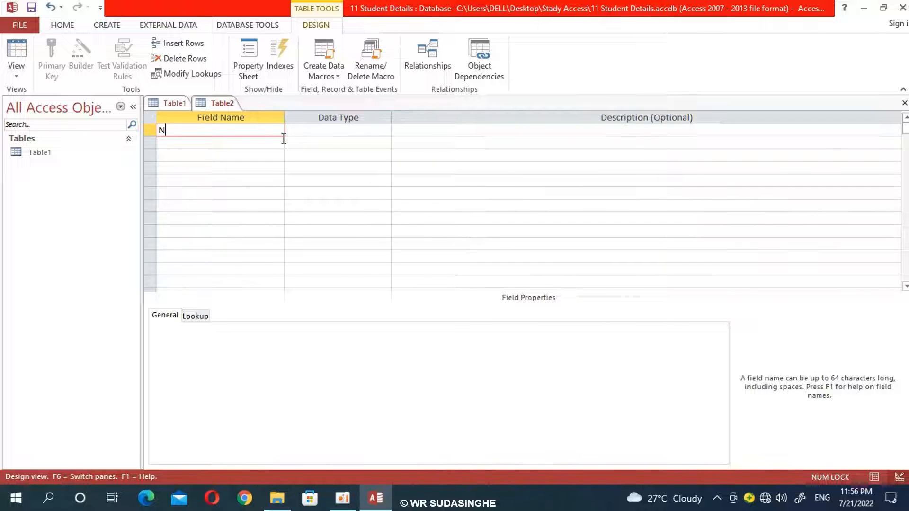
text(o)
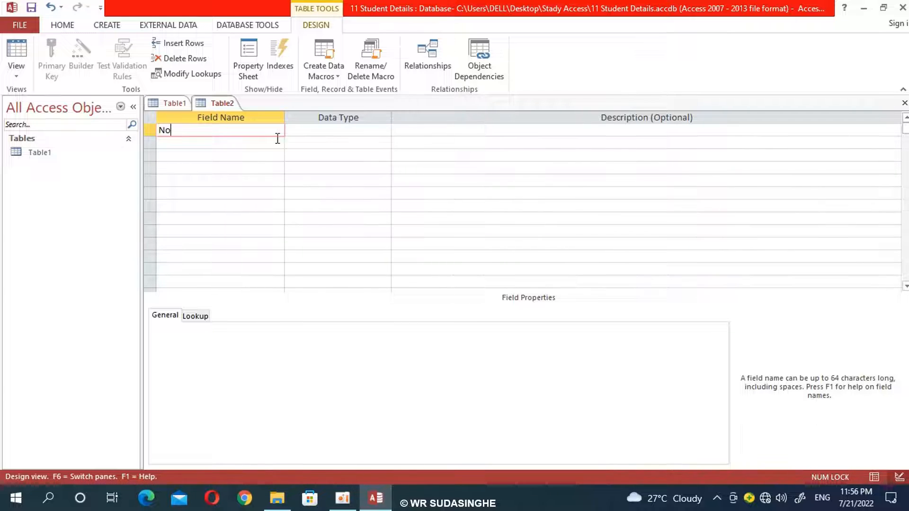
Confirm the 'No' field name and list its data type choices
key(Tab)
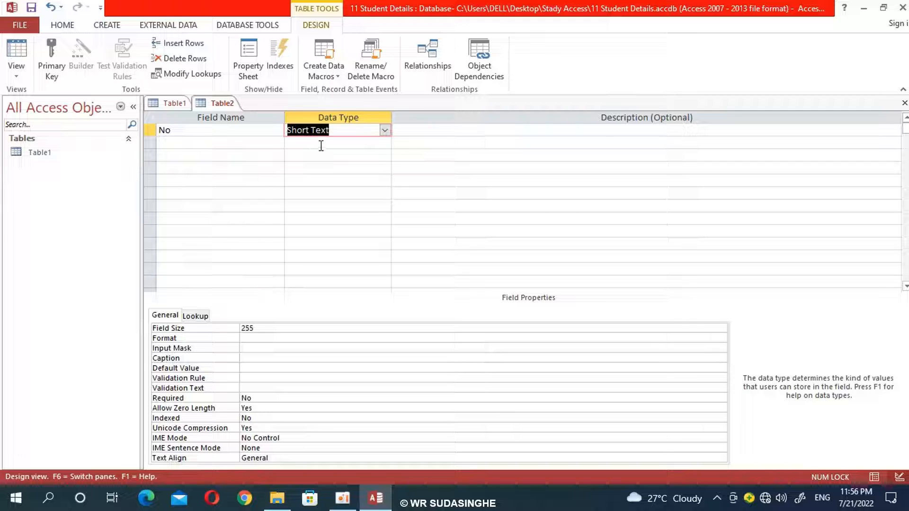
click(385, 131)
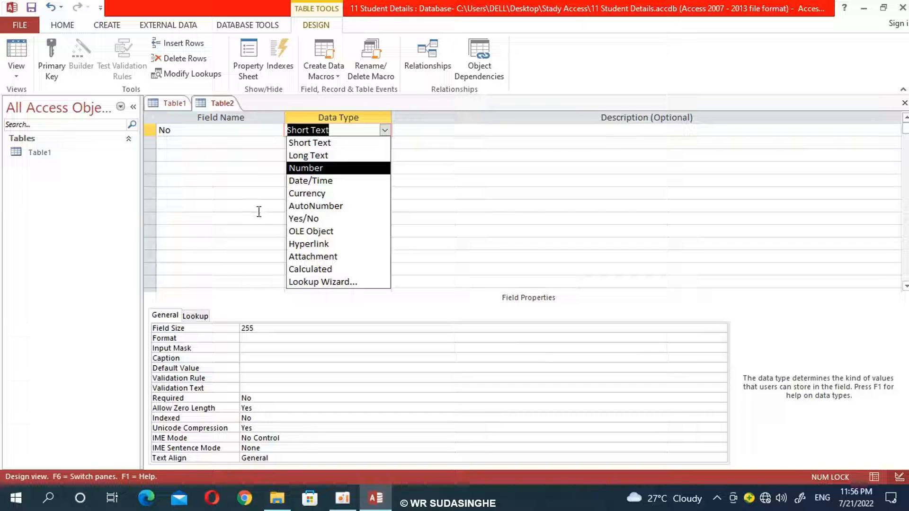
Make the No field an AutoNumber with Long Integer size and incrementing new values
click(294, 207)
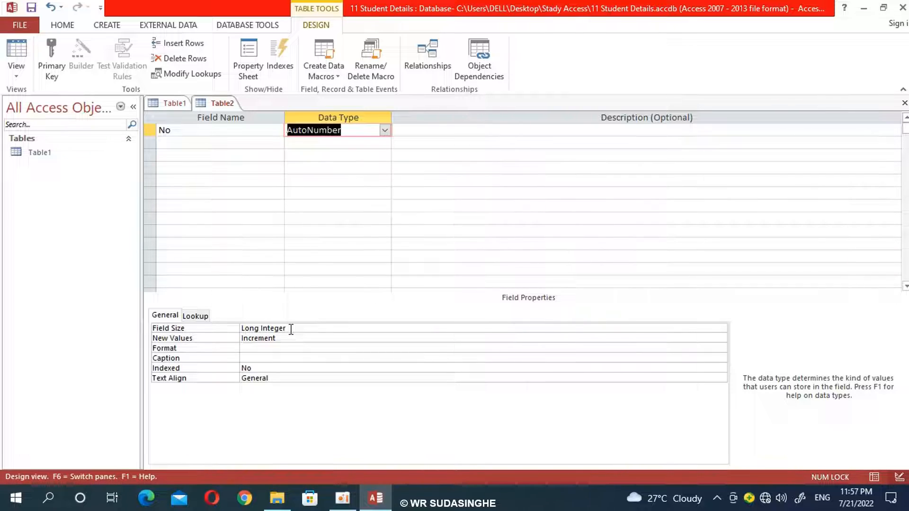
click(172, 144)
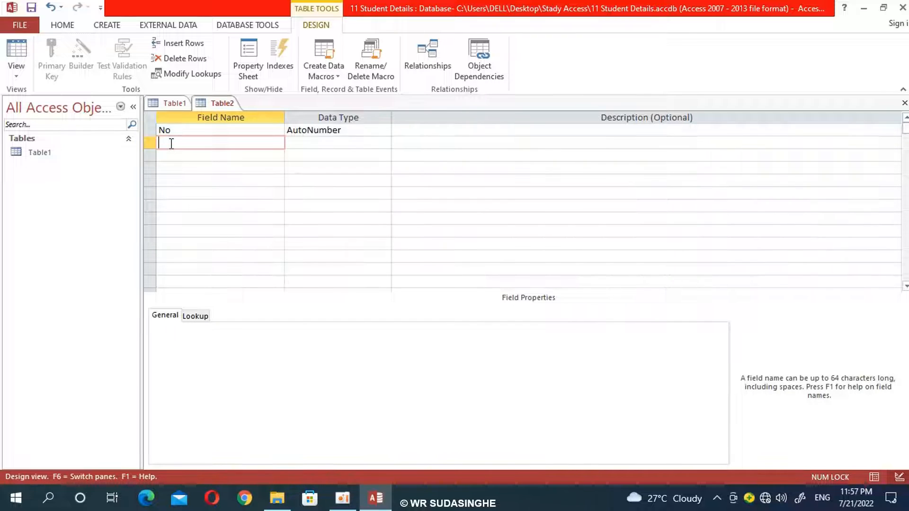
Name the second field AD-No
text(A)
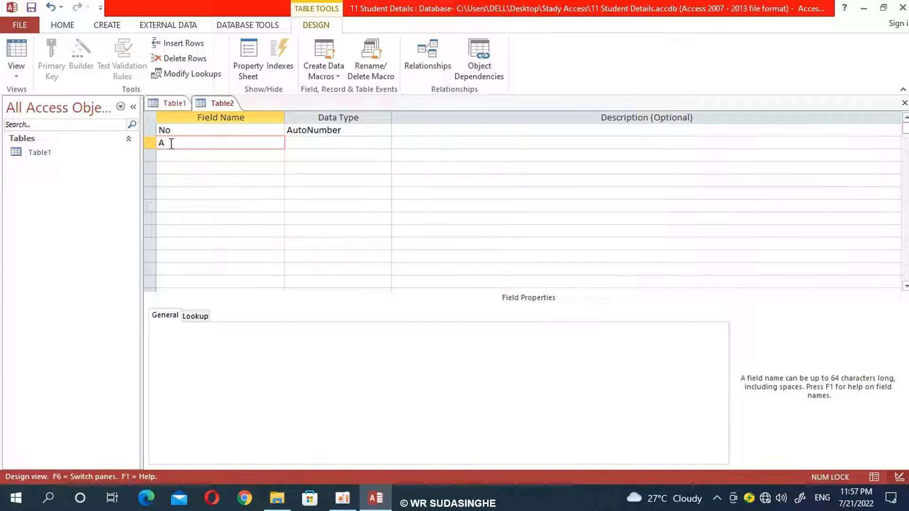
text(D )
text(No)
click(172, 142)
text(-)
key(Tab)
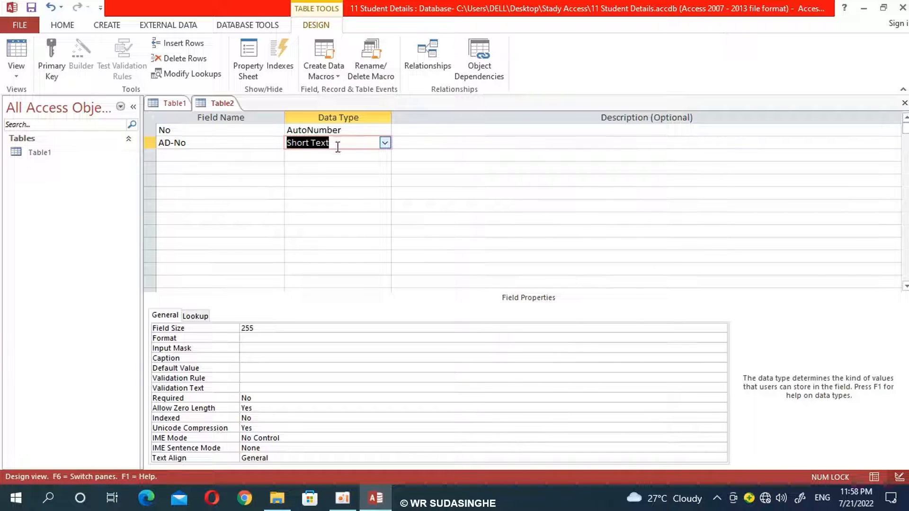
Try Long Text as AD-No's data type, then set it back to Short Text
click(385, 144)
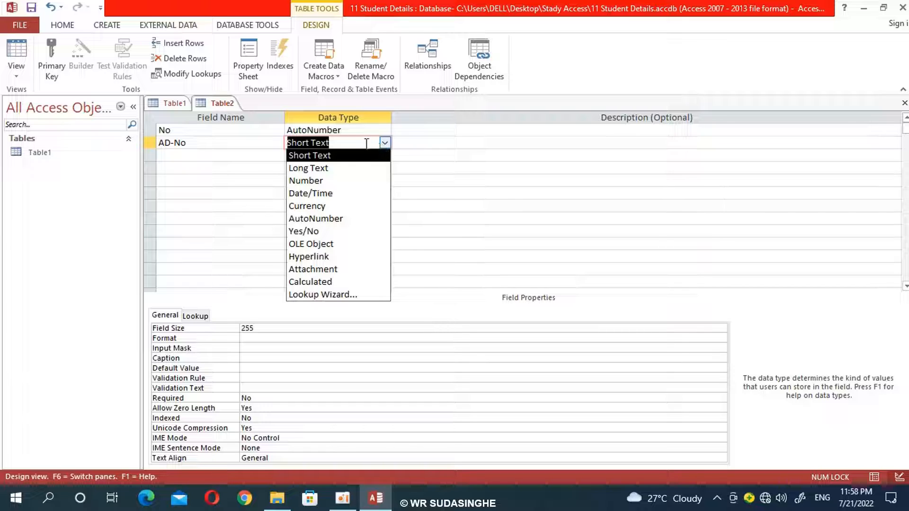
click(318, 156)
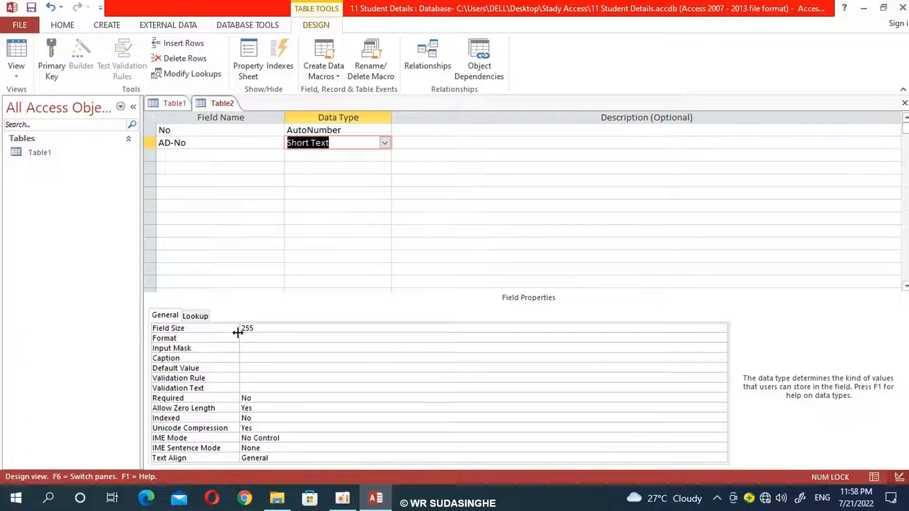
click(385, 143)
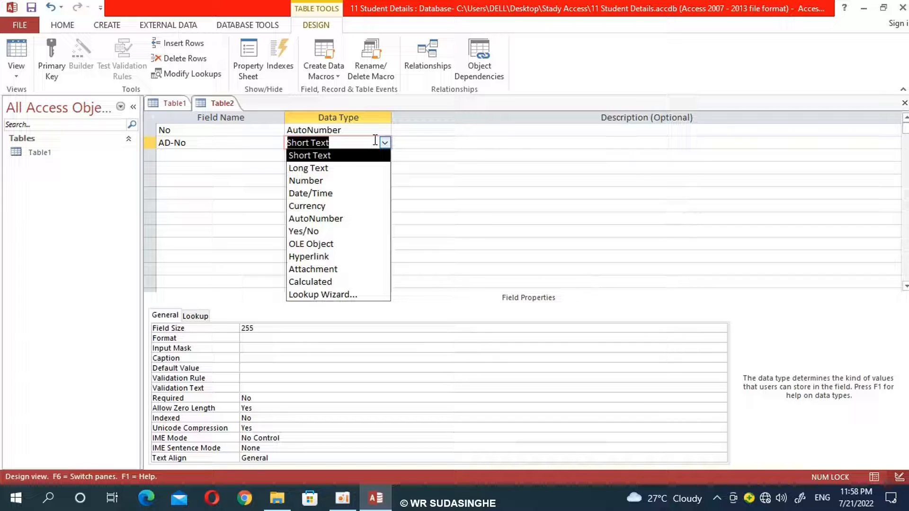
click(334, 167)
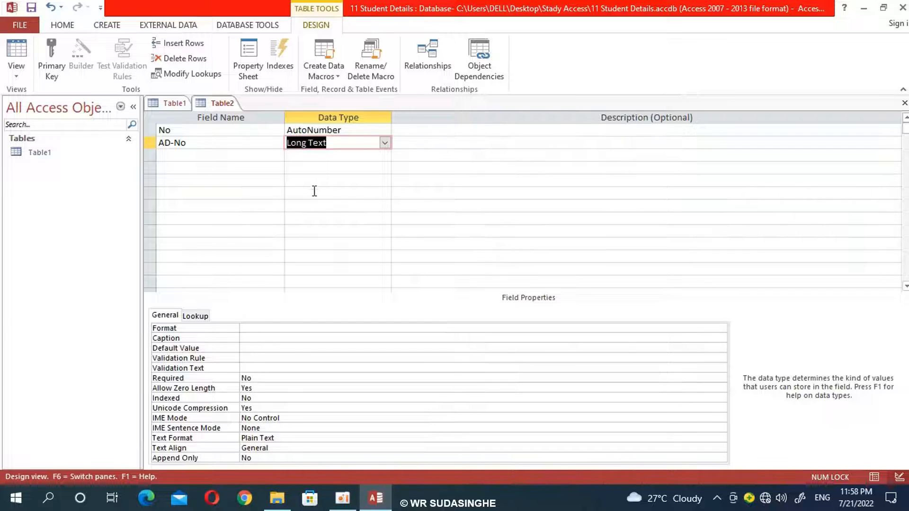
click(385, 143)
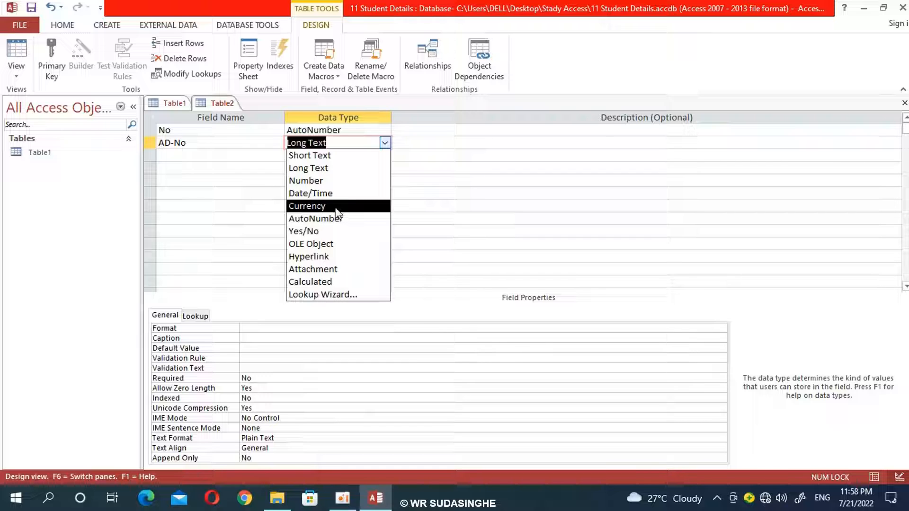
click(333, 157)
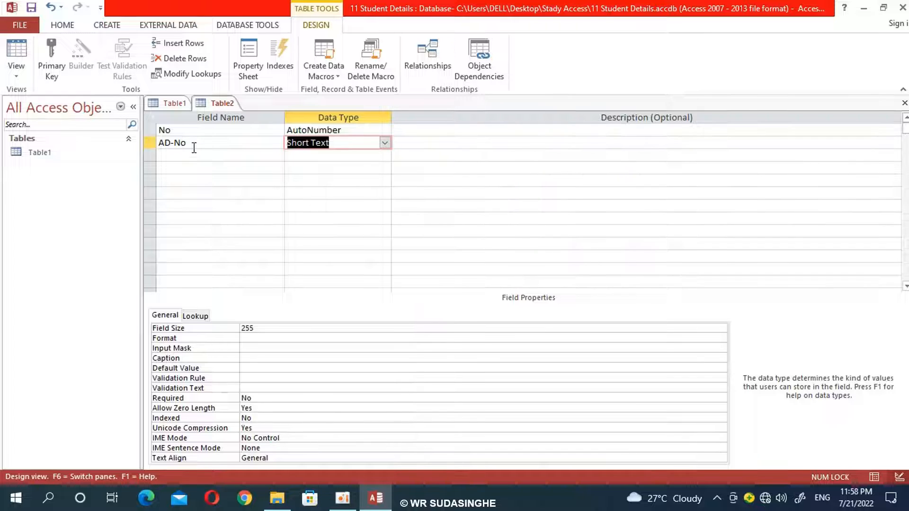
Change the AD-No field size from 255 to 4
click(261, 327)
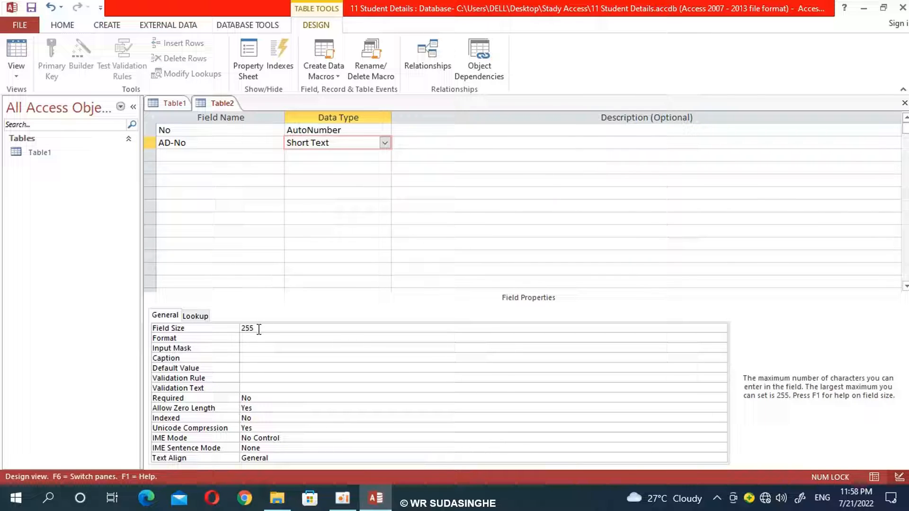
key(BackSpace)
key(BackSpace)
text(4)
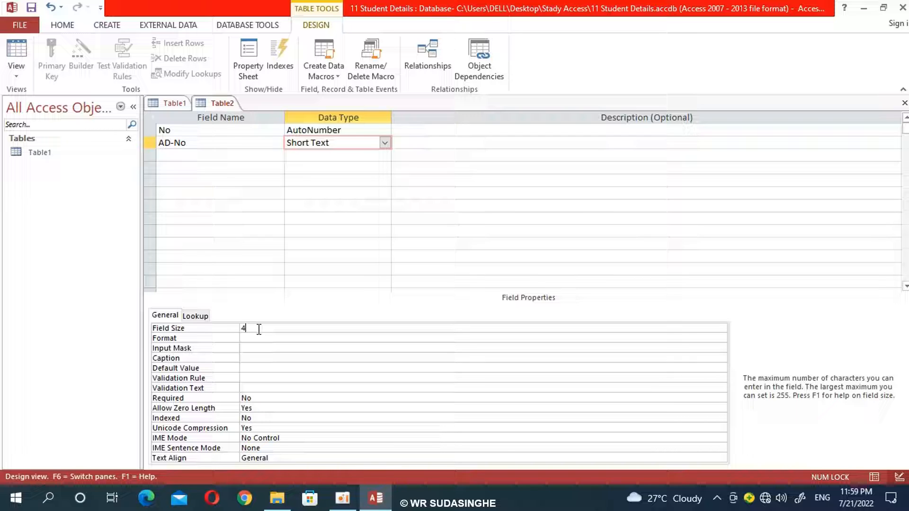
click(184, 153)
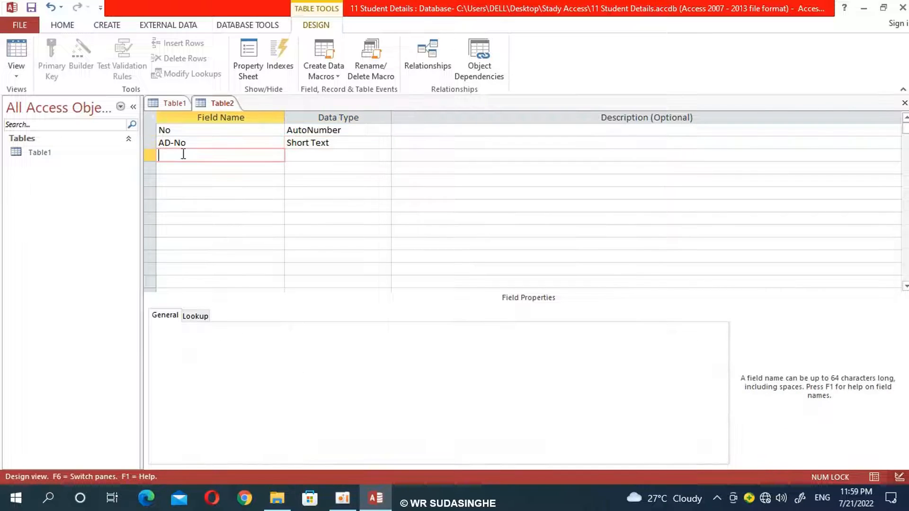
Give AD-No the description 'Students Admission Number'
click(215, 138)
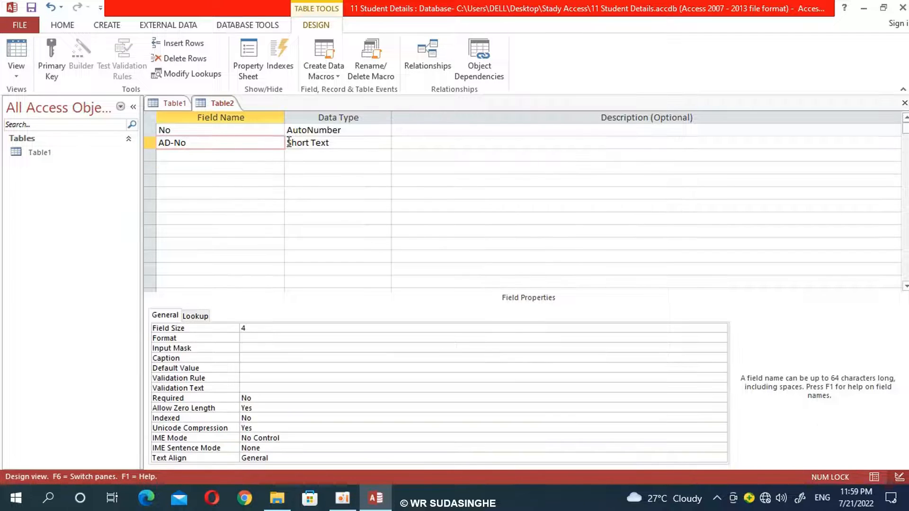
click(405, 142)
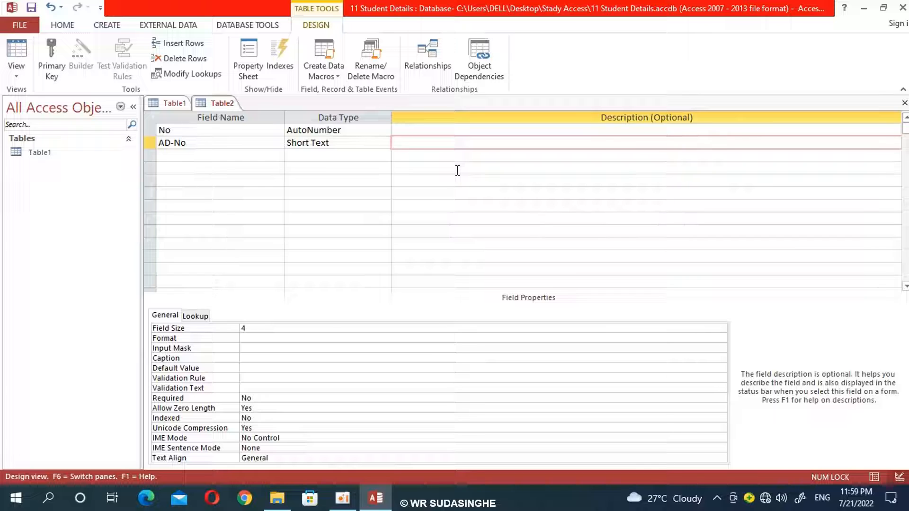
text(Stu)
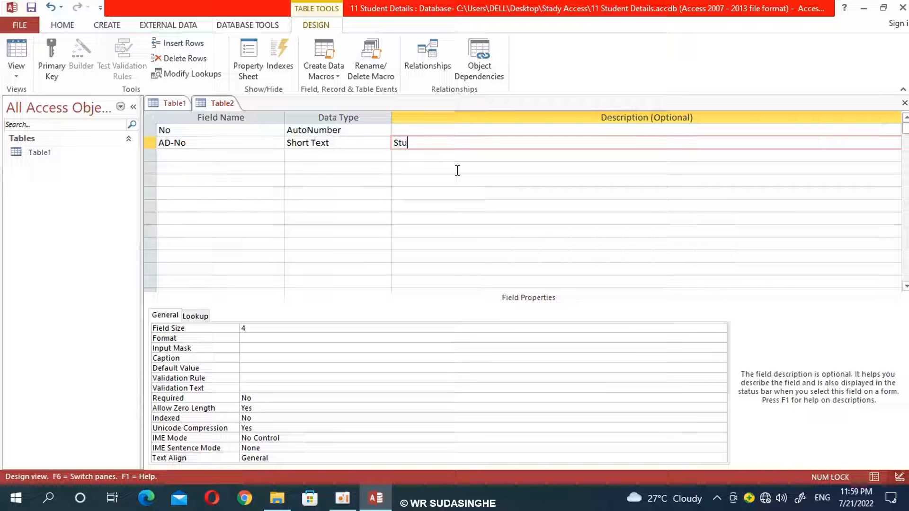
text(dents Admiss)
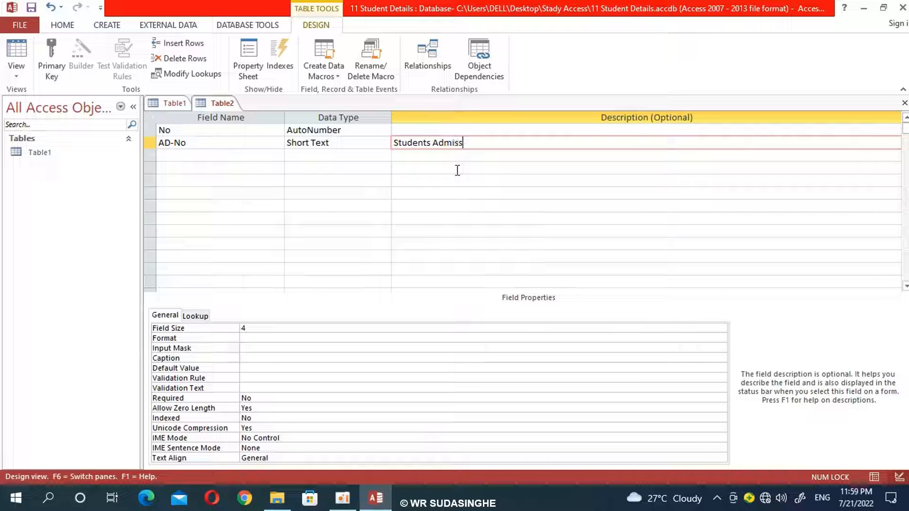
text(ion Number)
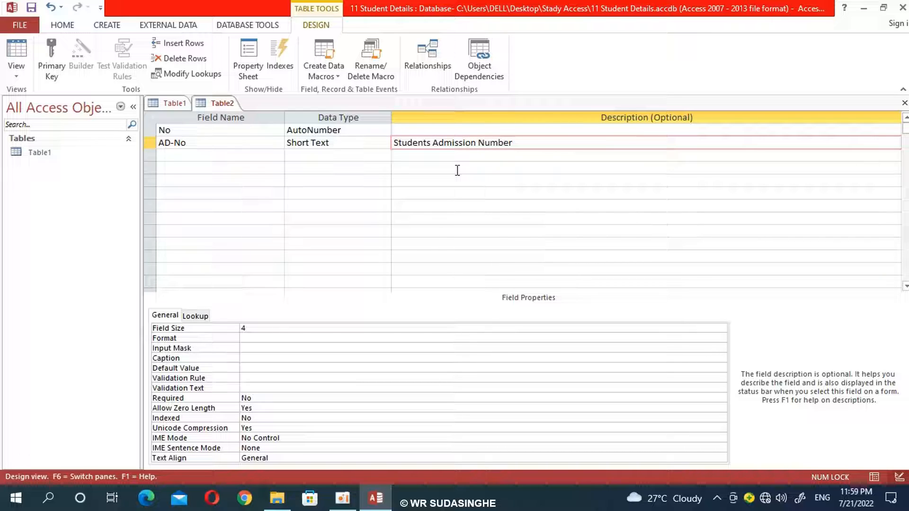
key(Return)
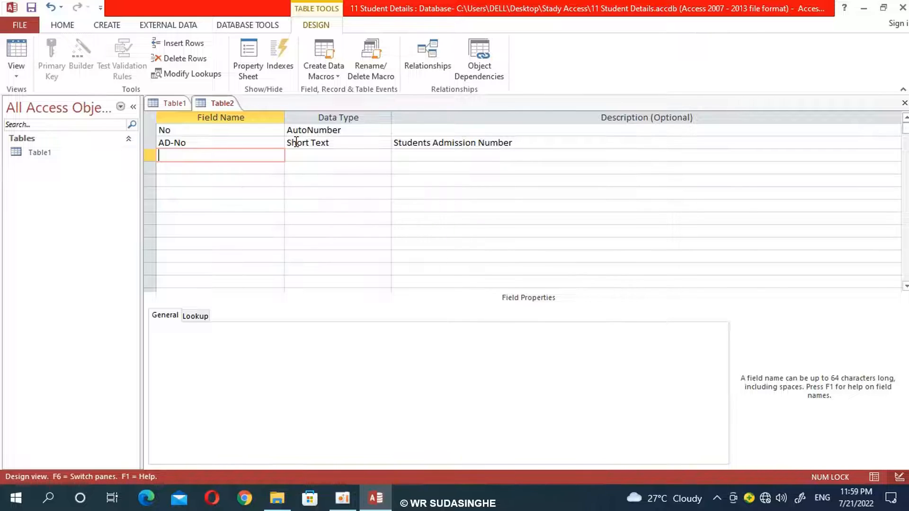
Add the Short Text field Name-Last with field size 20, avoiding the reserved word Name
text(Name)
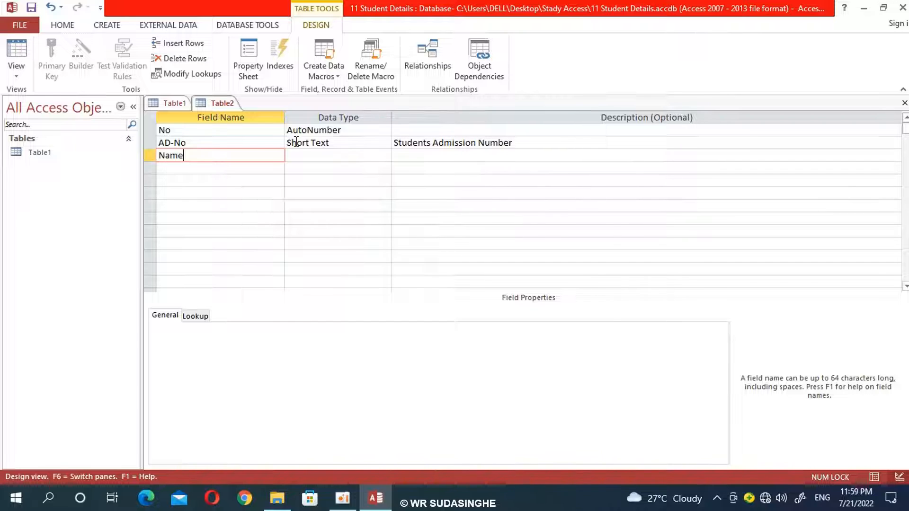
key(Tab)
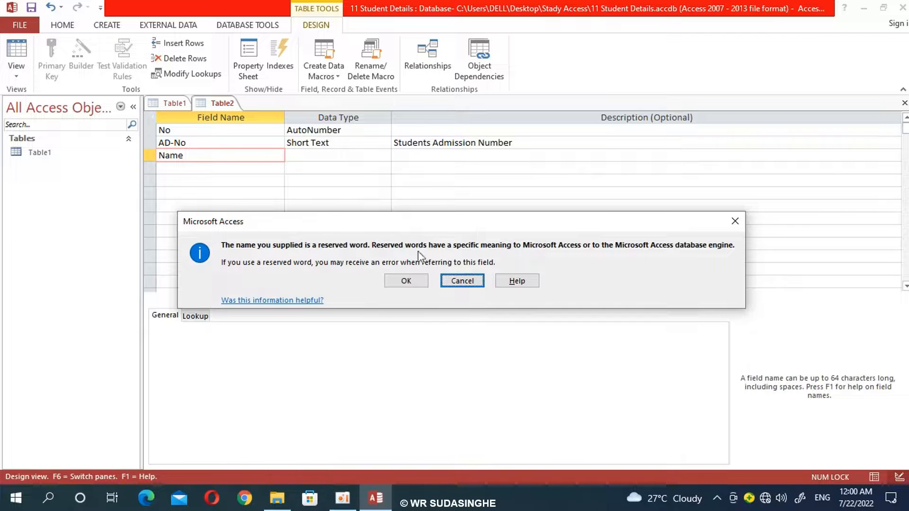
click(735, 223)
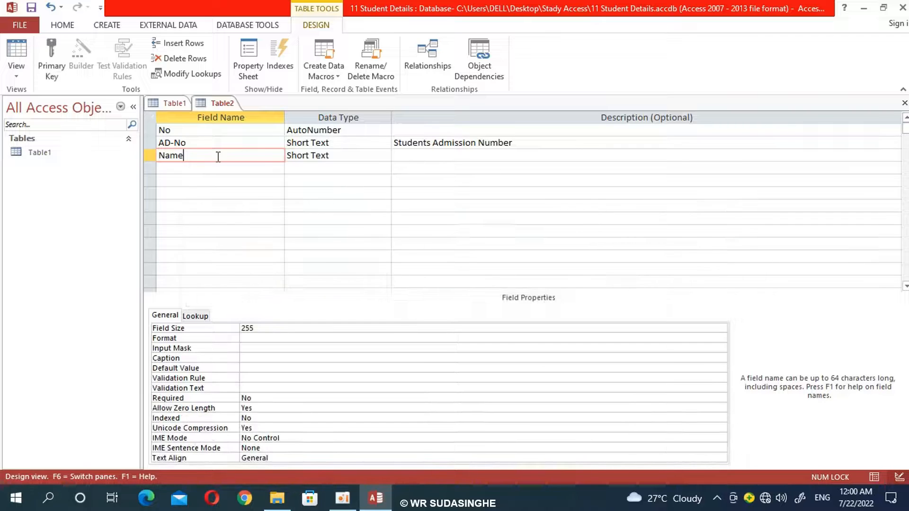
text(-)
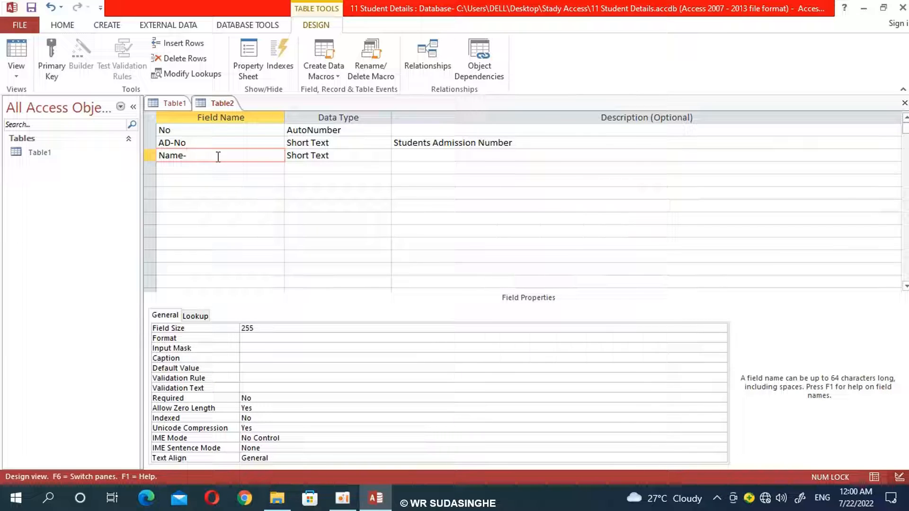
text(Last)
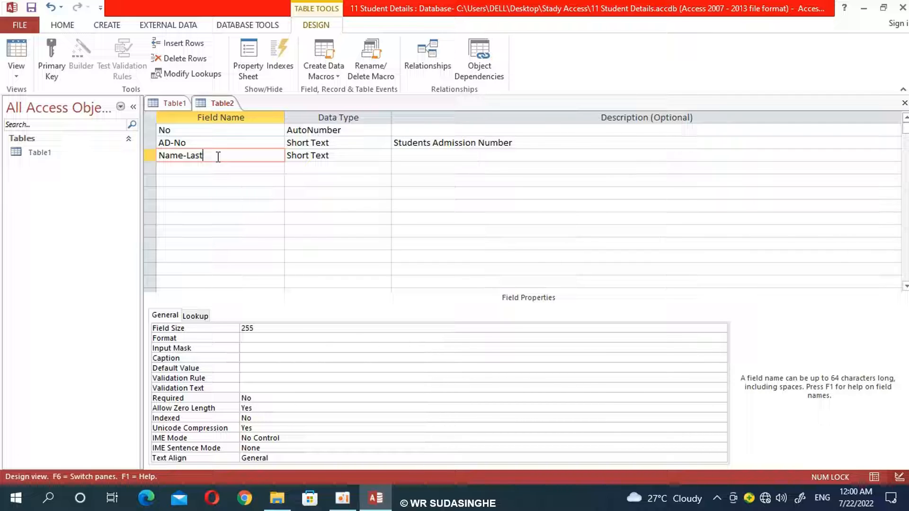
key(Tab)
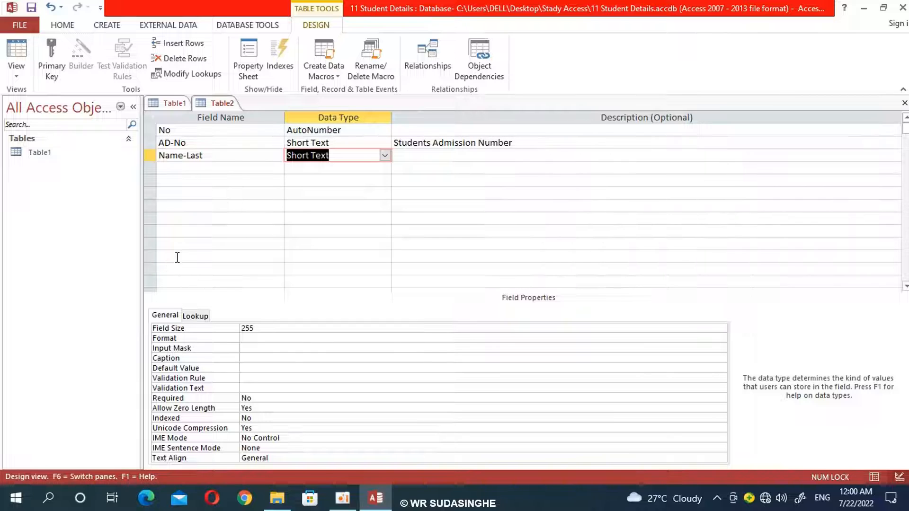
click(264, 326)
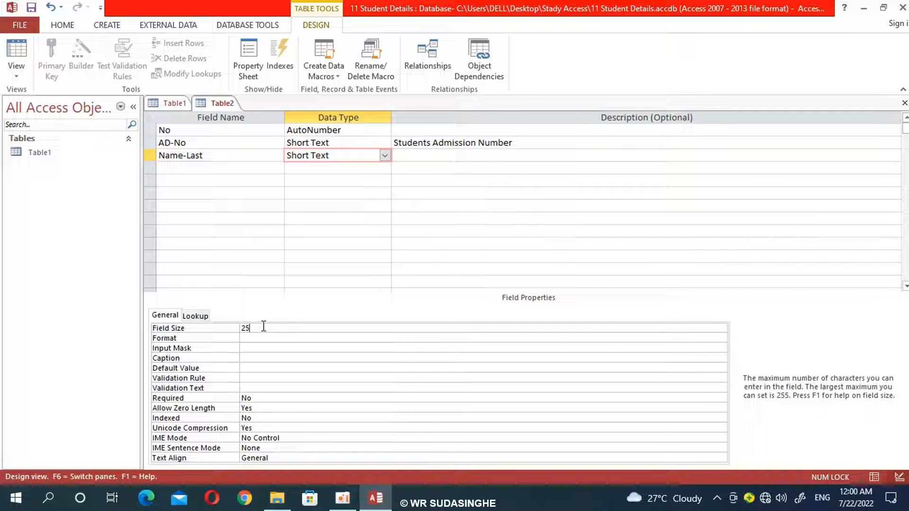
key(BackSpace)
text(0)
click(217, 167)
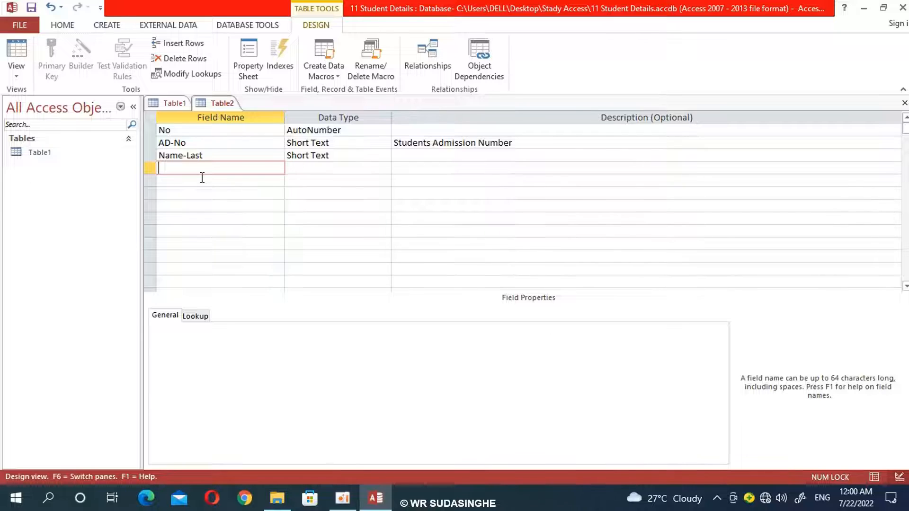
Add a fourth Short Text field, Add-1, with field size 15
text(Add-1)
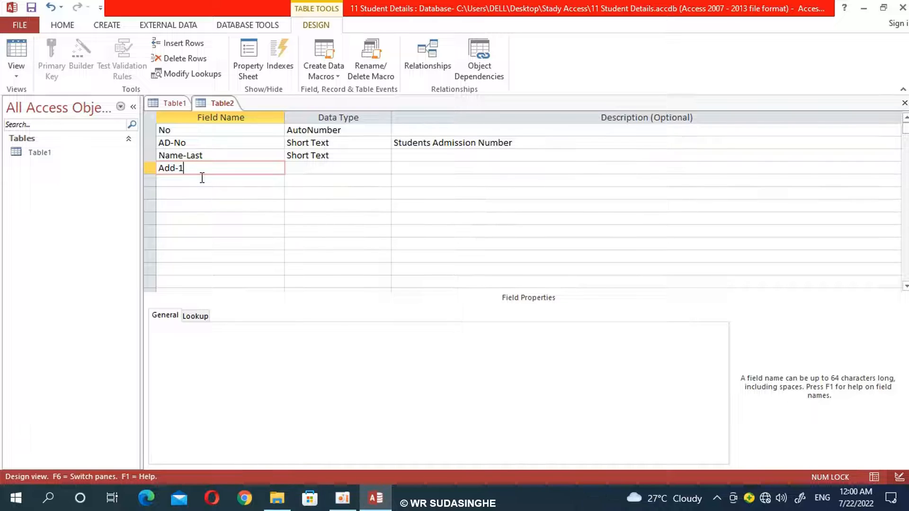
key(Tab)
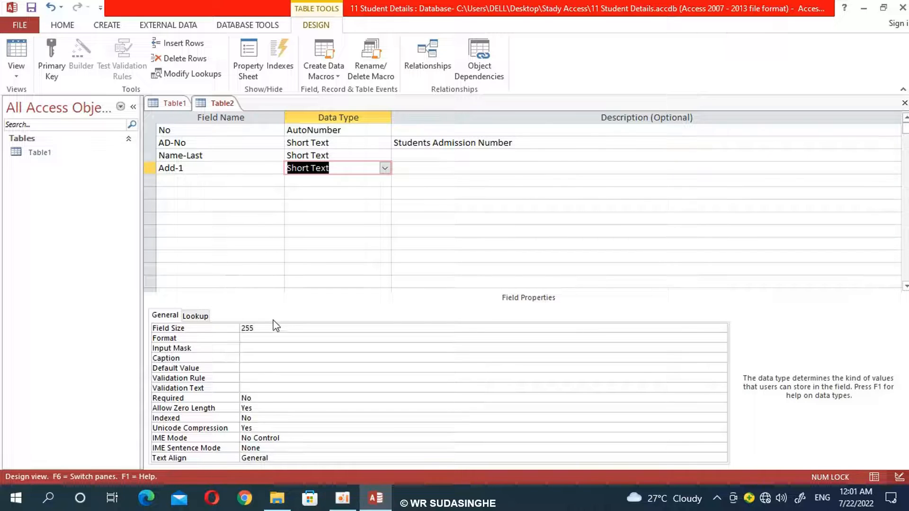
click(248, 327)
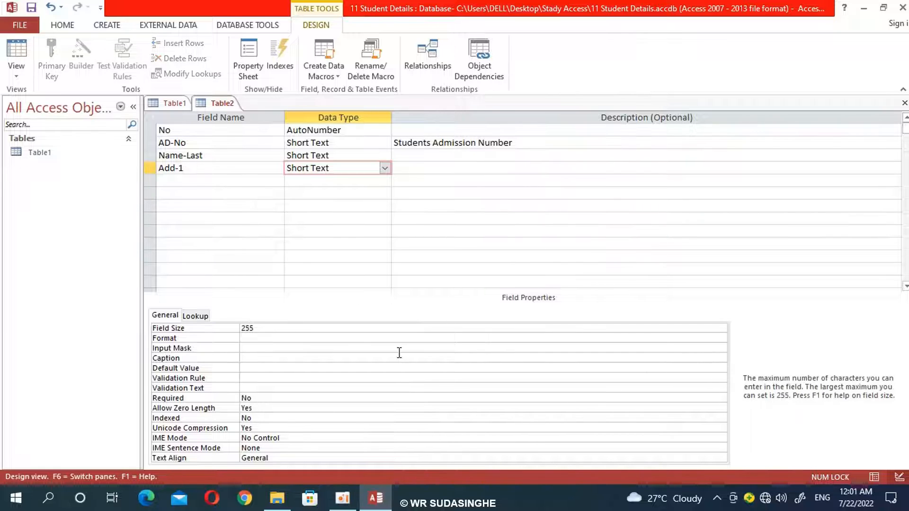
key(BackSpace)
text(15)
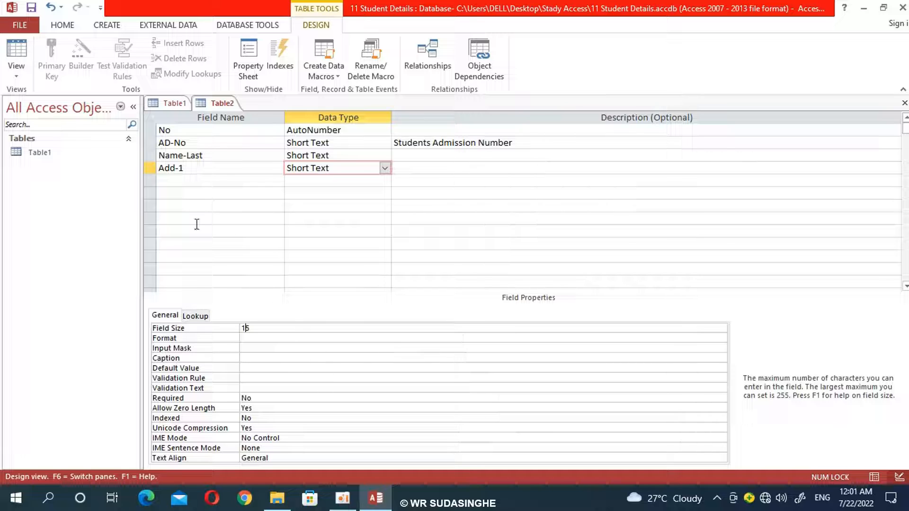
click(183, 182)
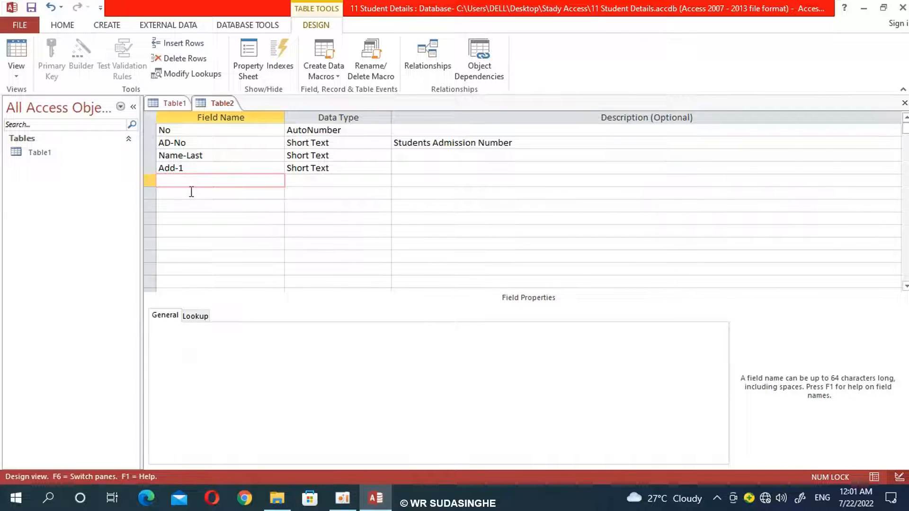
Add a fifth Short Text field, Add-2, with field size 15
text(Add-2)
click(299, 179)
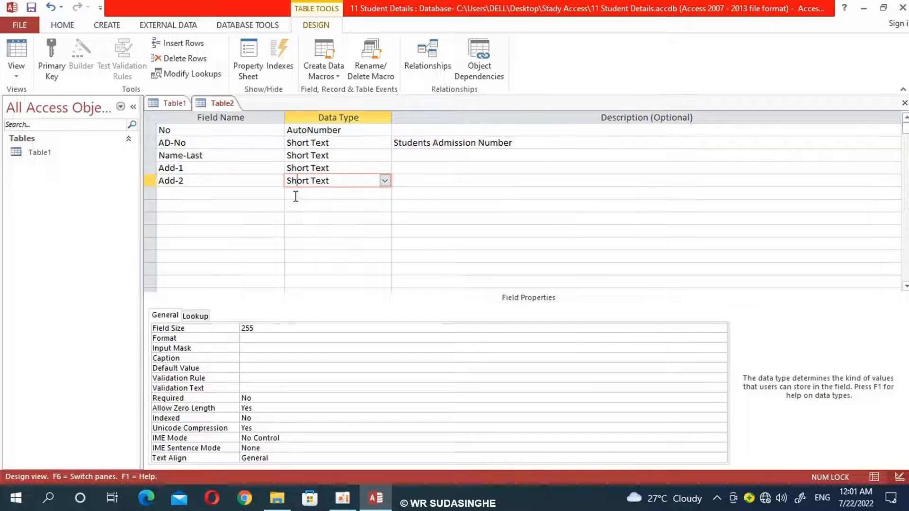
click(248, 327)
key(BackSpace)
key(BackSpace)
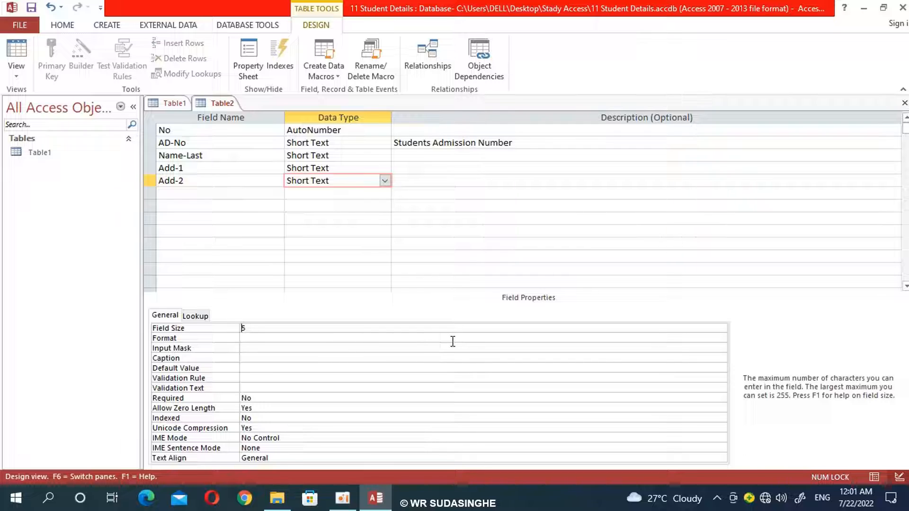
text(1)
Add the sixth field Feea with Currency data type and Currency display format
click(227, 193)
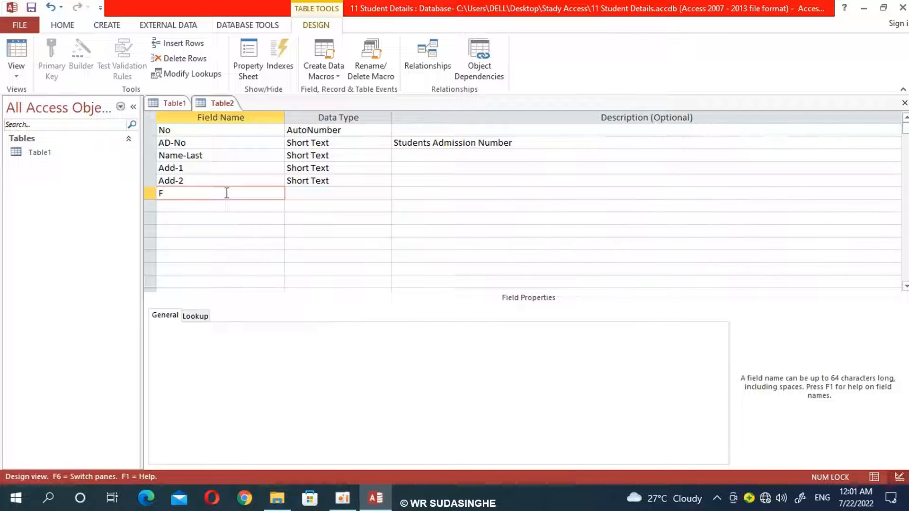
text(eea)
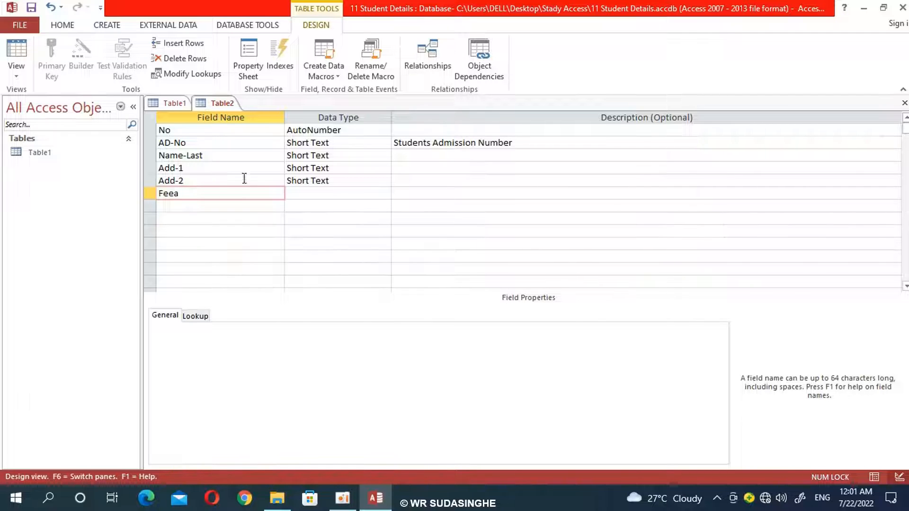
click(298, 191)
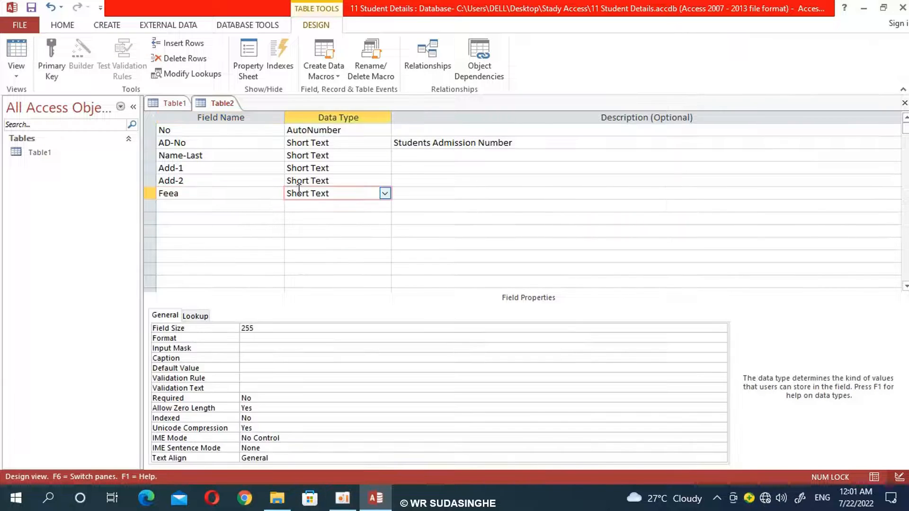
click(385, 193)
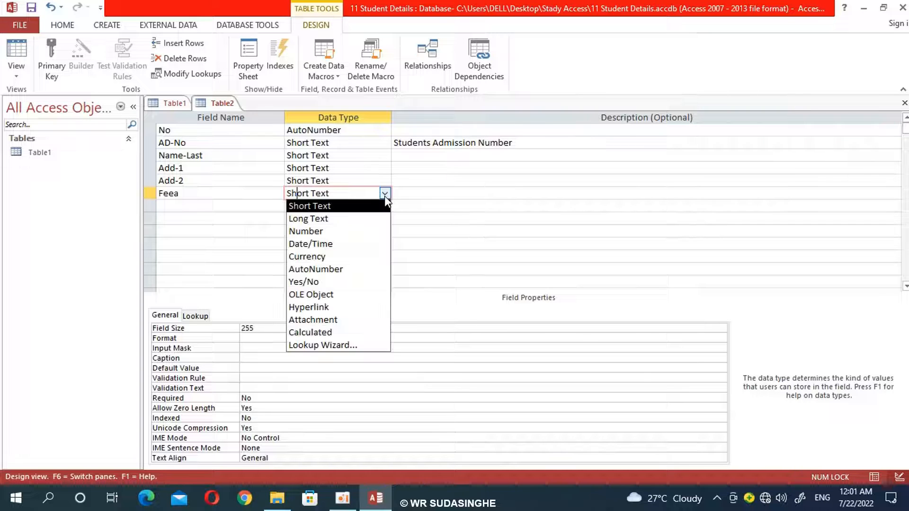
click(327, 256)
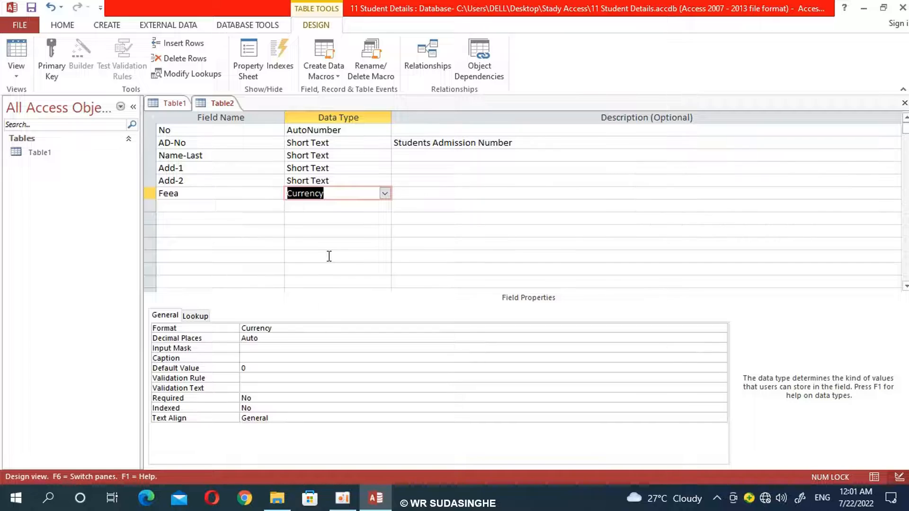
click(303, 328)
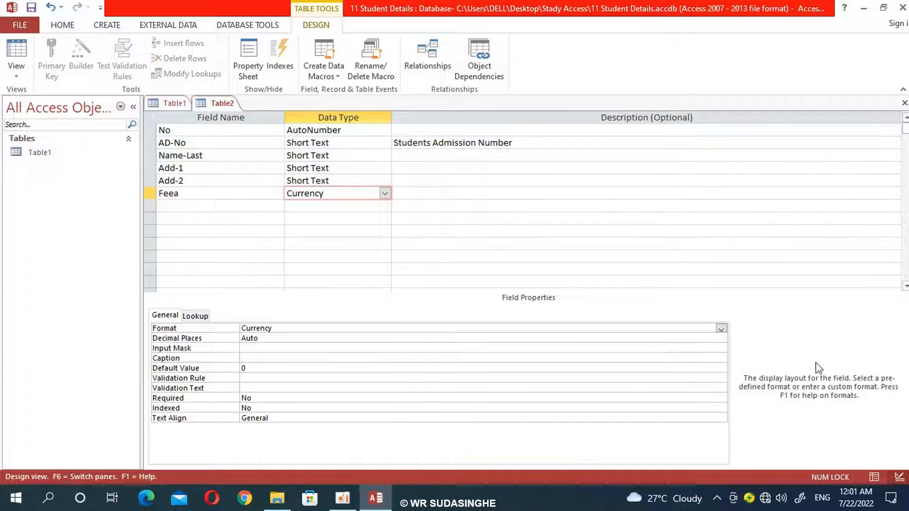
click(721, 329)
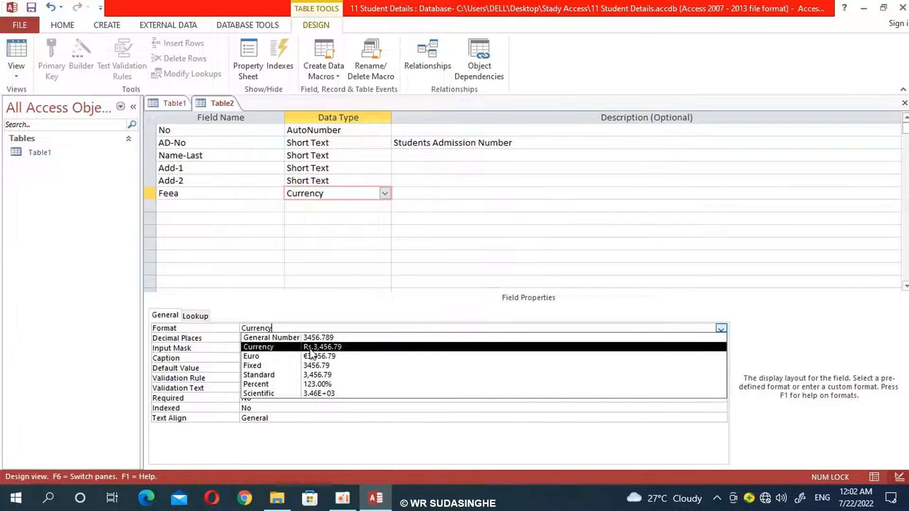
click(327, 348)
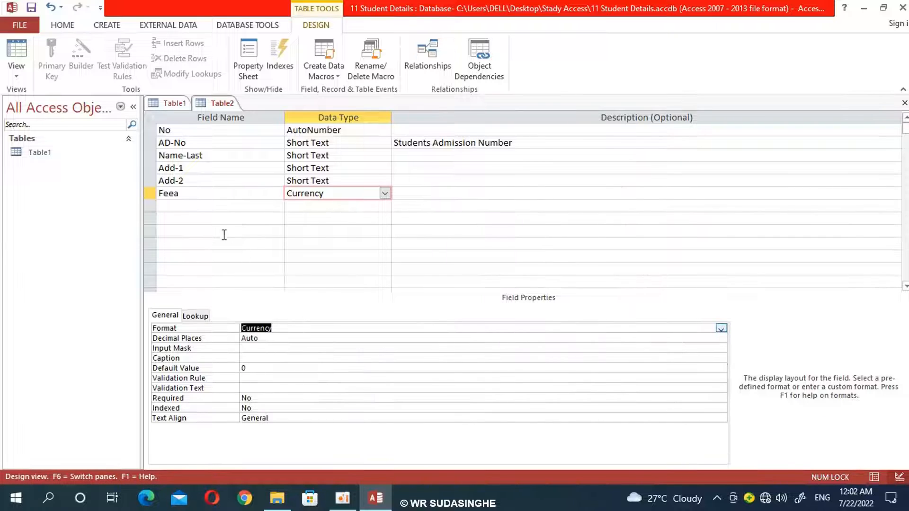
click(205, 207)
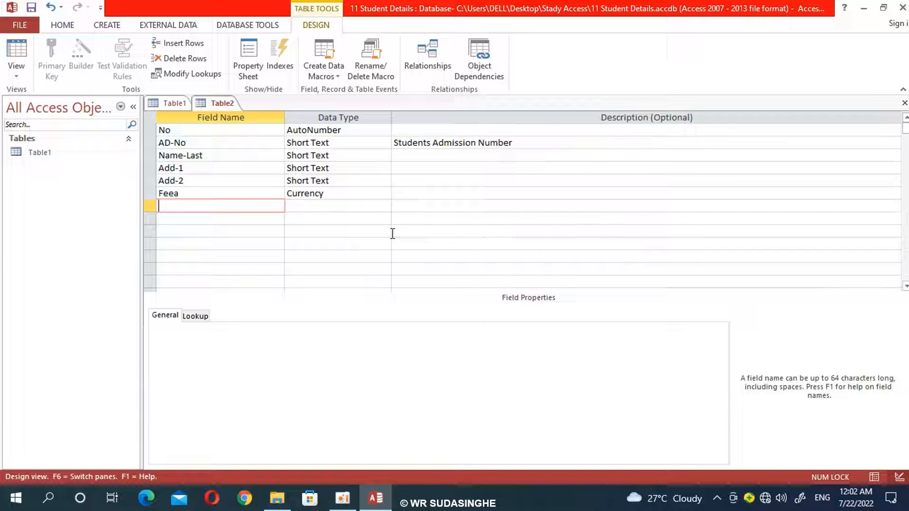
click(214, 142)
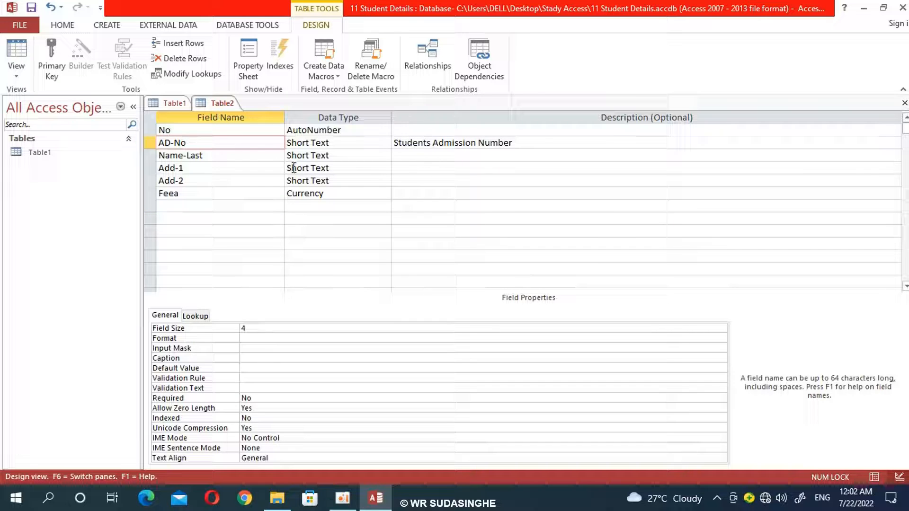
click(187, 130)
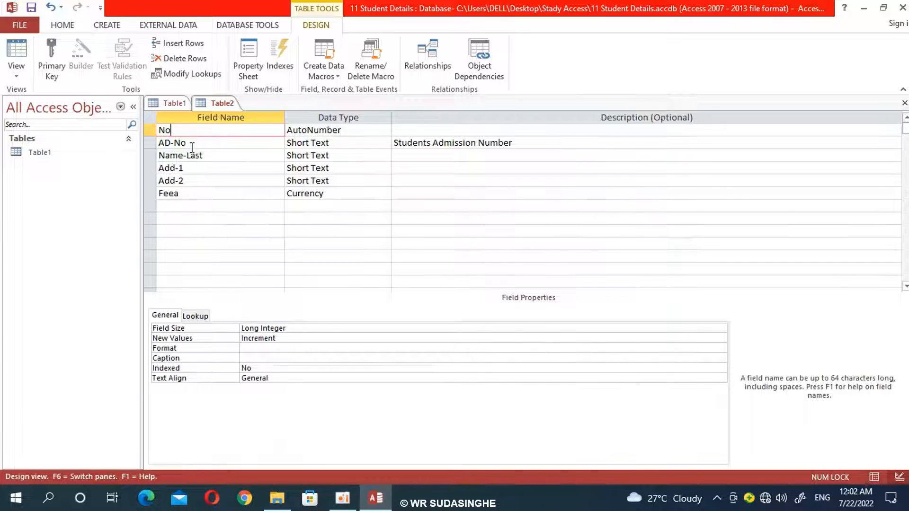
click(196, 143)
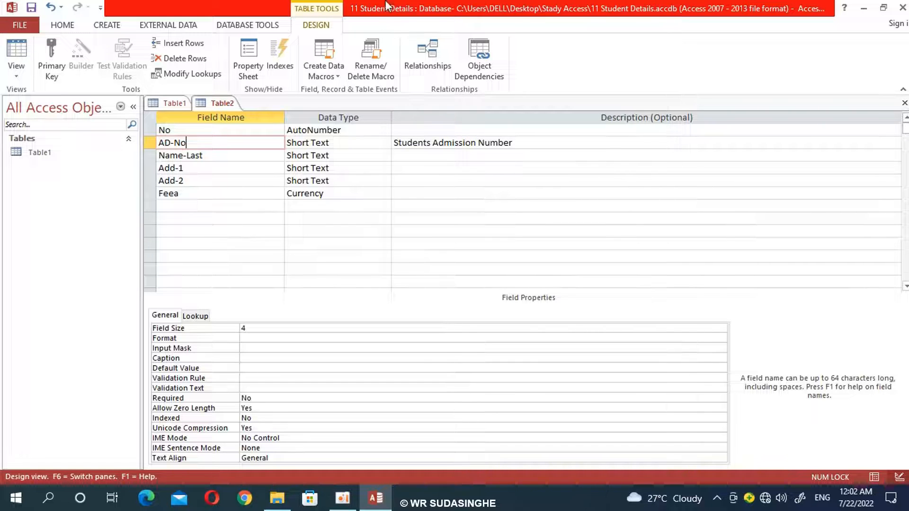
click(65, 28)
click(105, 30)
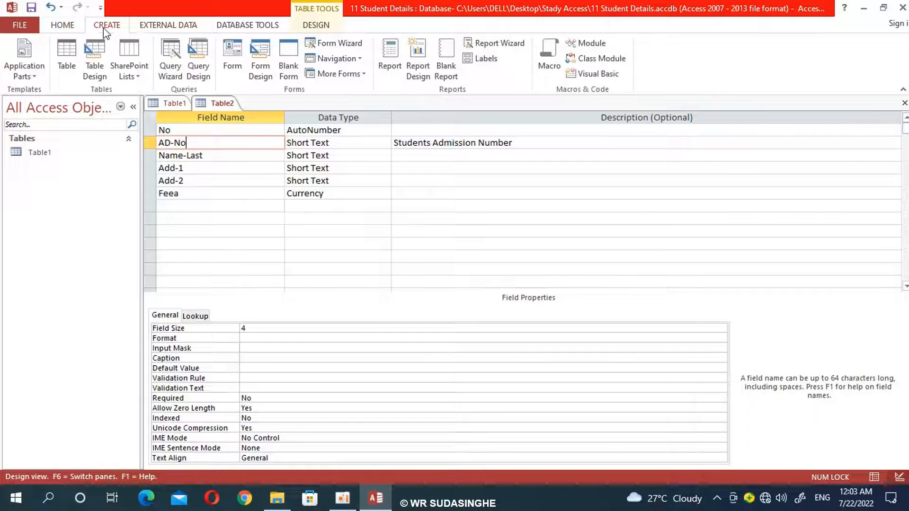
click(163, 26)
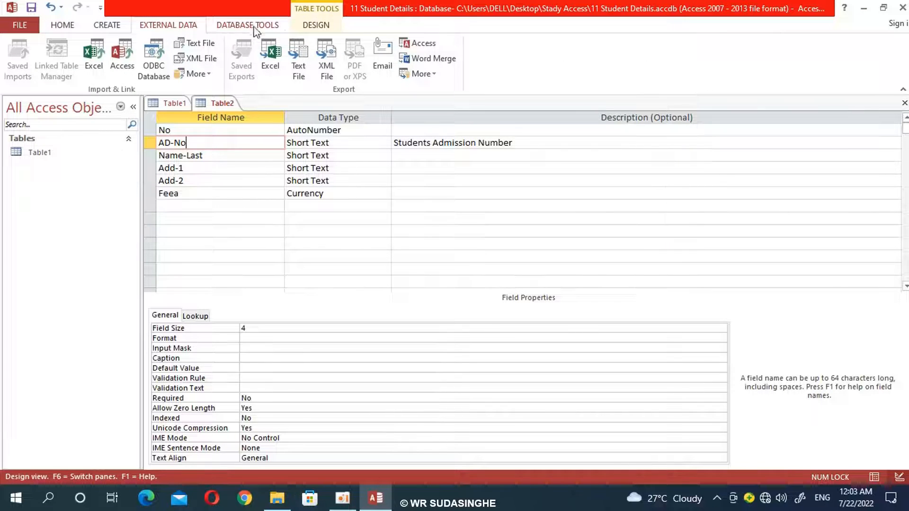
click(316, 33)
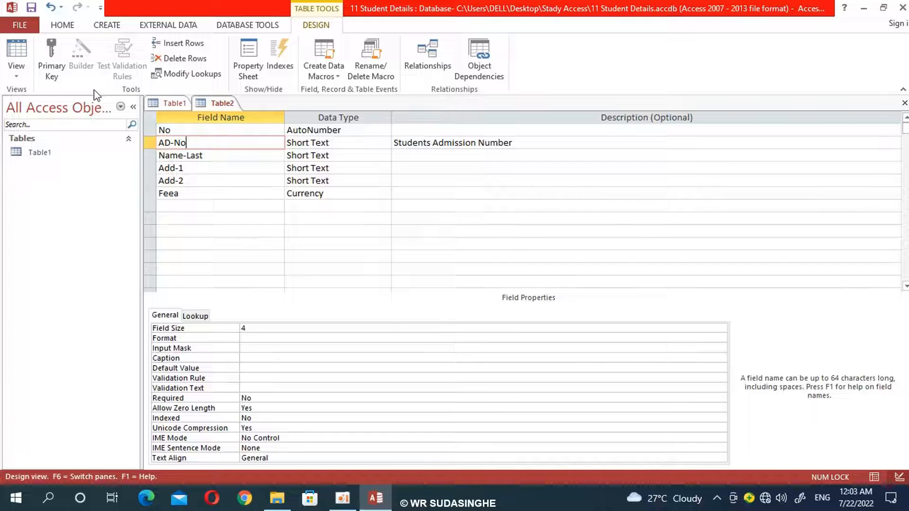
click(50, 63)
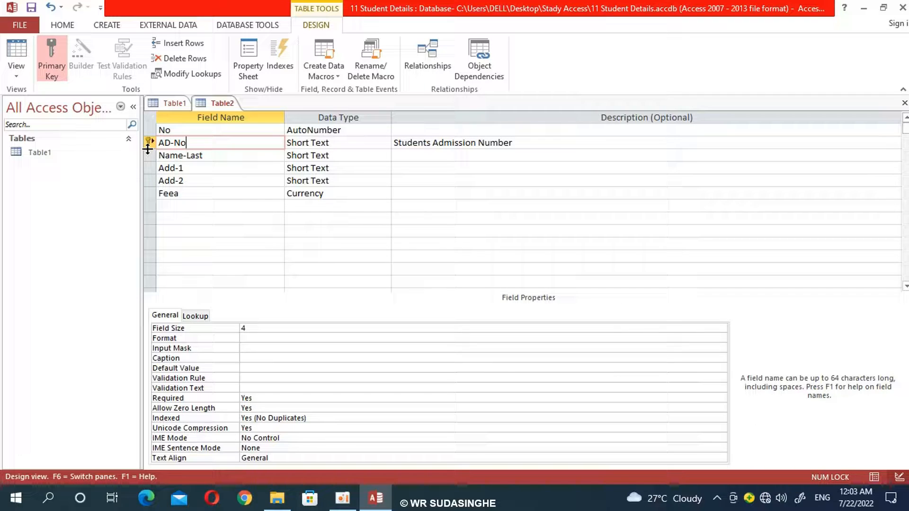
click(194, 181)
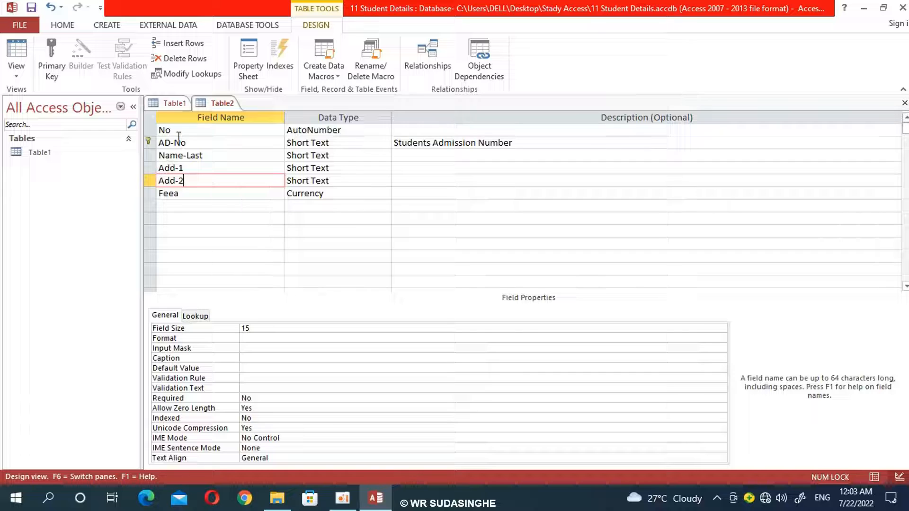
click(53, 47)
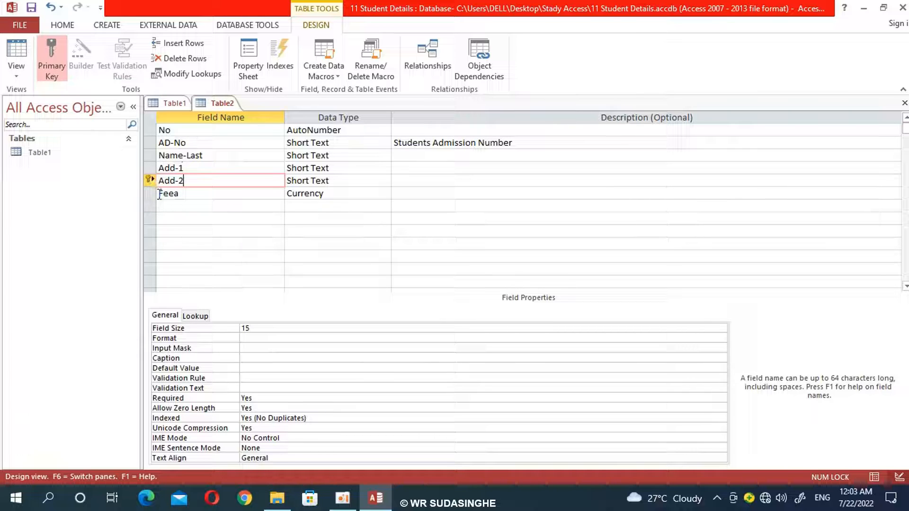
click(65, 58)
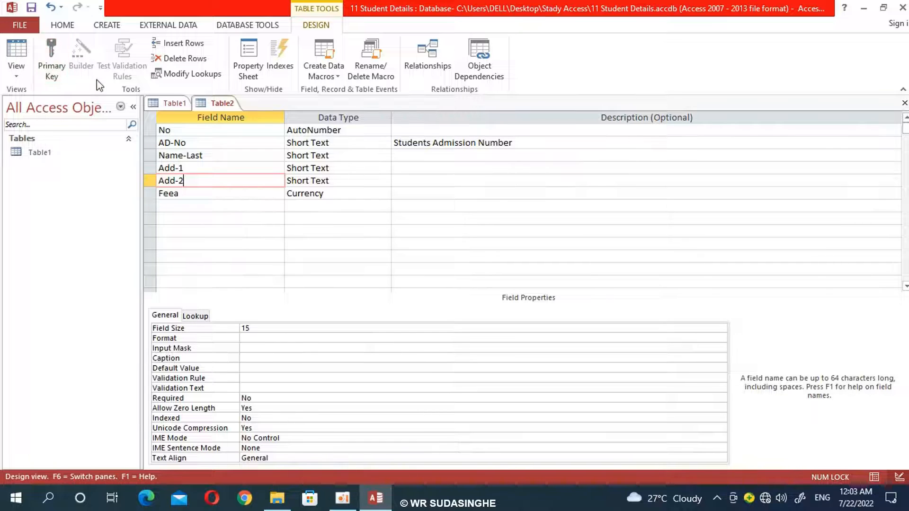
click(192, 144)
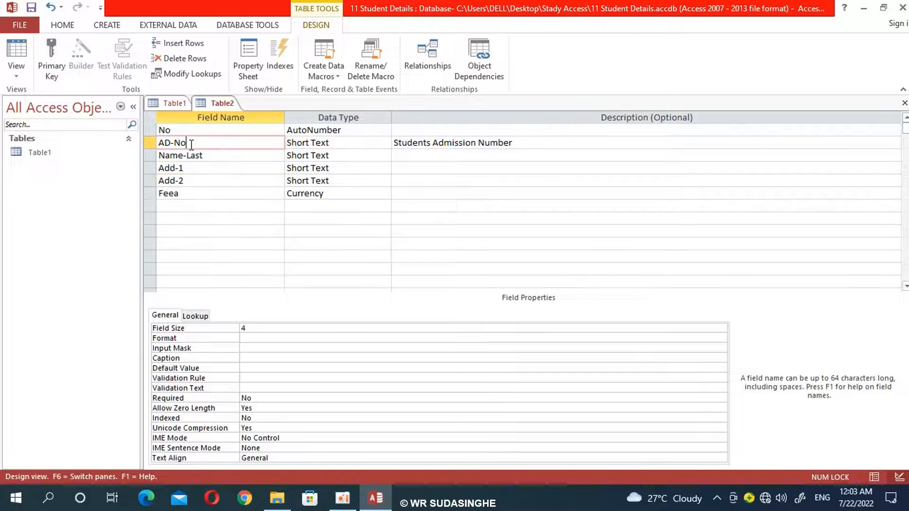
click(50, 57)
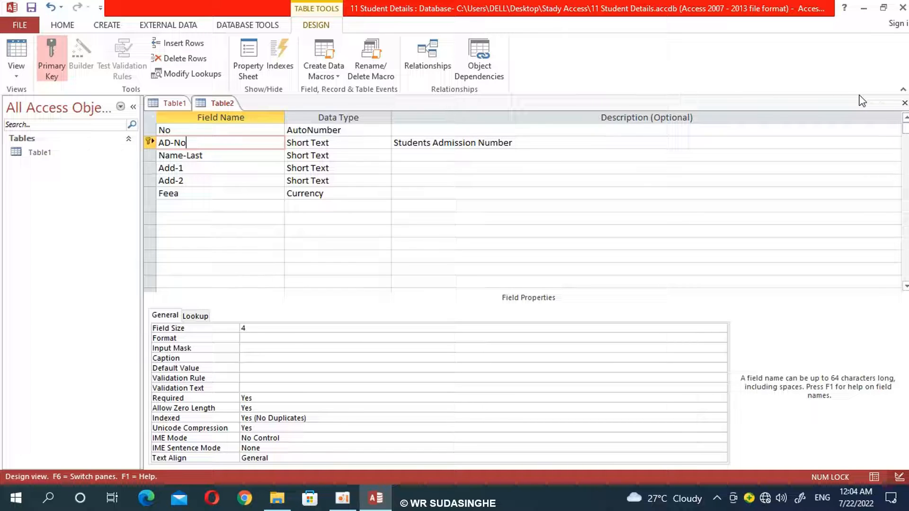
Close the Table2 design and agree to save its changes
click(901, 106)
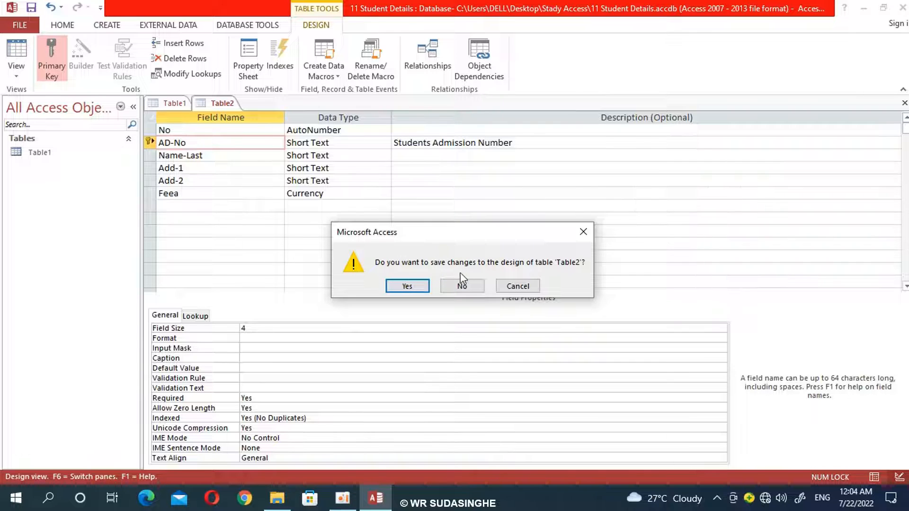
click(407, 286)
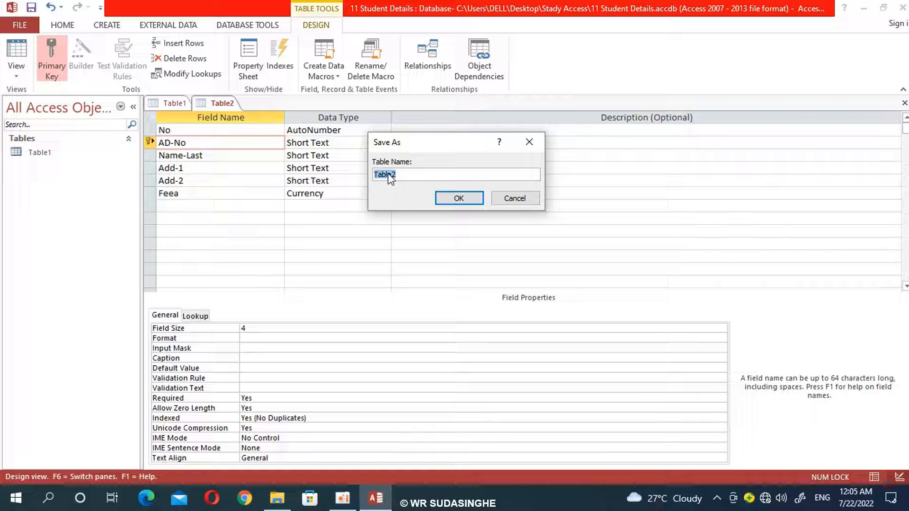
Save the table under the name Students' Details-1
key(BackSpace)
text(Students')
text(Details-1)
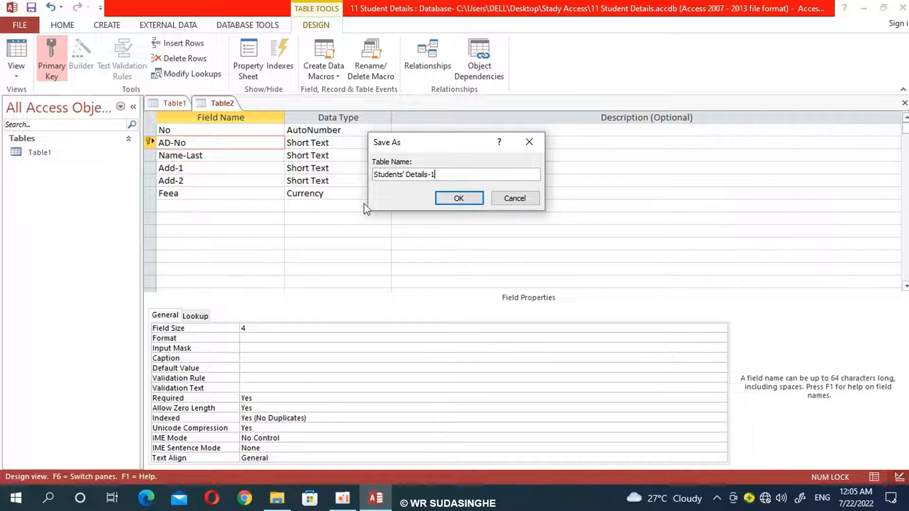
click(457, 198)
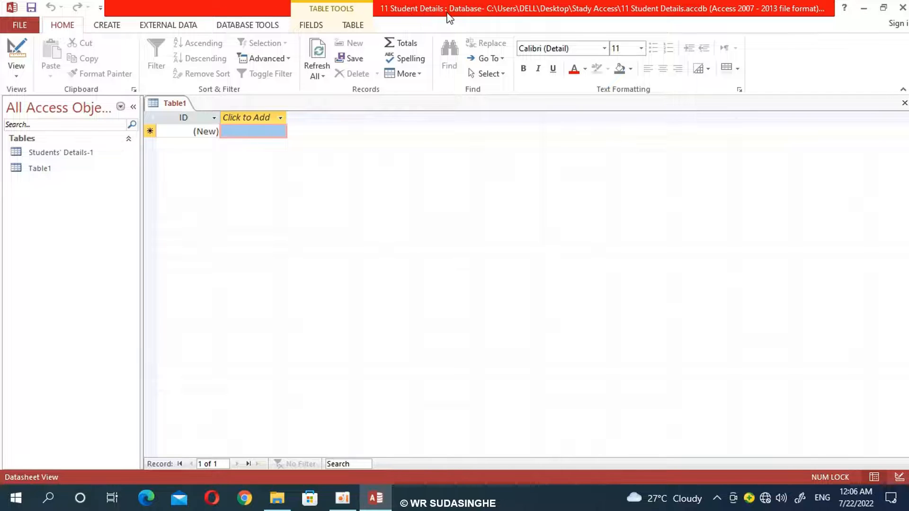
Open Students' Details-1 as a datasheet, widen the Name-Last column, and select the AD-No cell
double_click(38, 156)
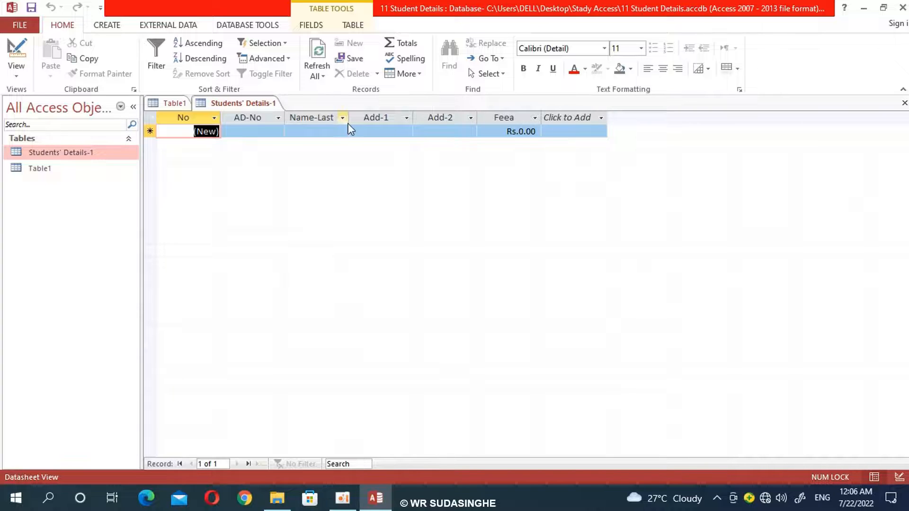
drag(350, 118, 380, 118)
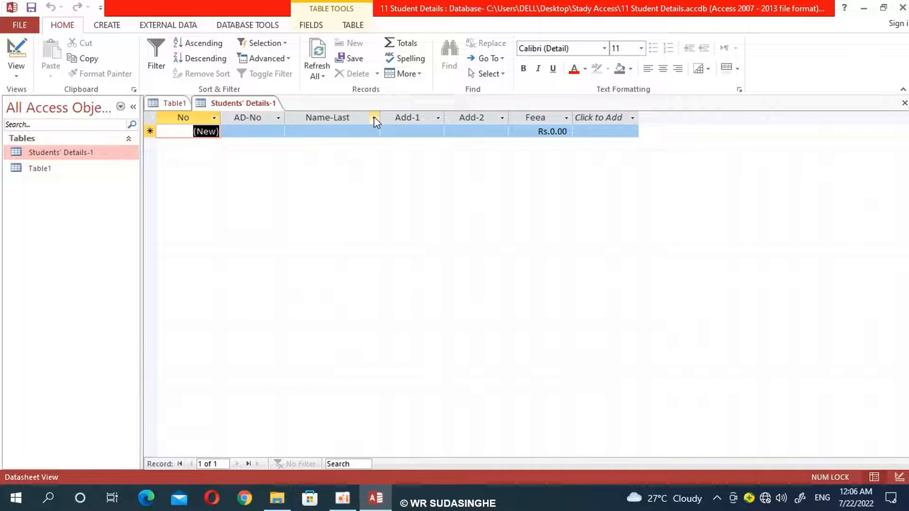
click(249, 130)
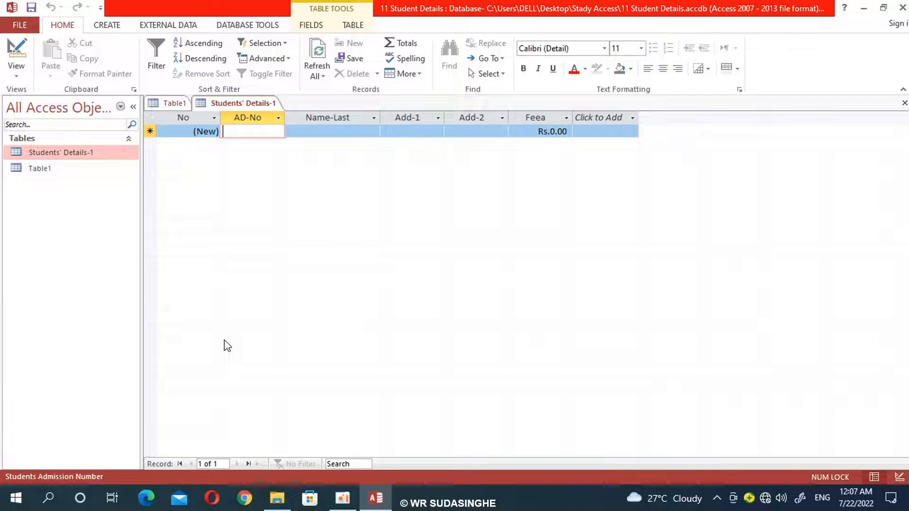
Enter the first record's admission number, last name, two address lines and fee 3500
text(2)
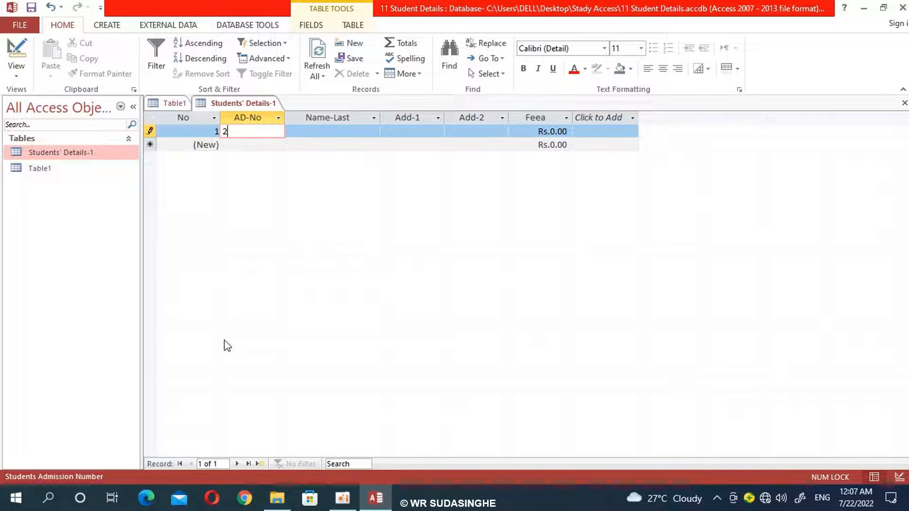
text(371)
key(Tab)
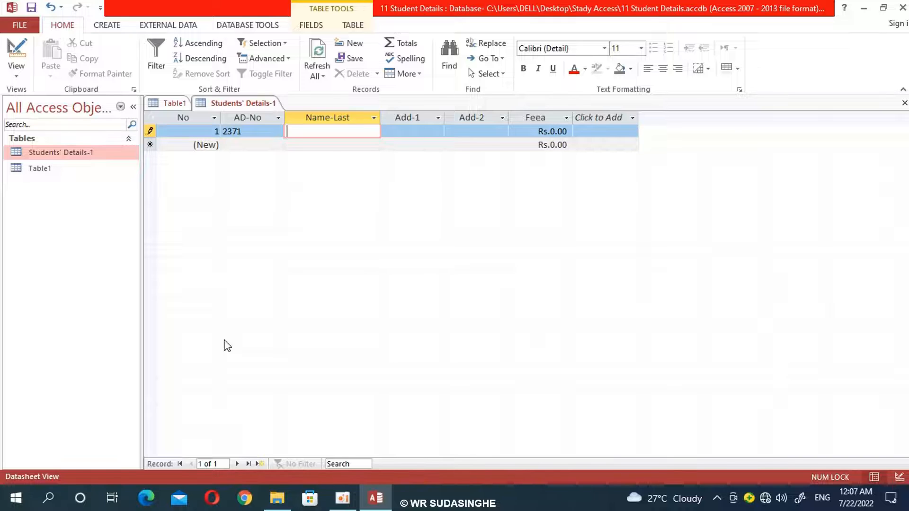
text(Nanayakkara)
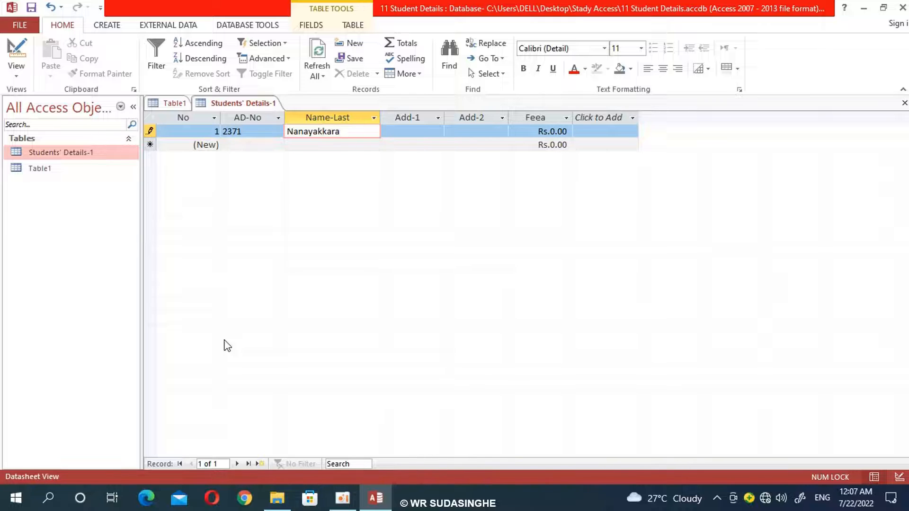
key(Tab)
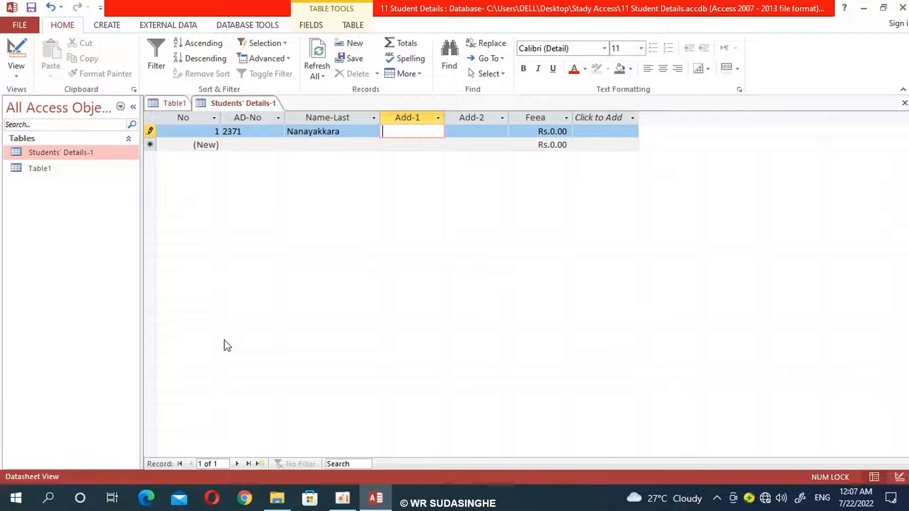
text(92B)
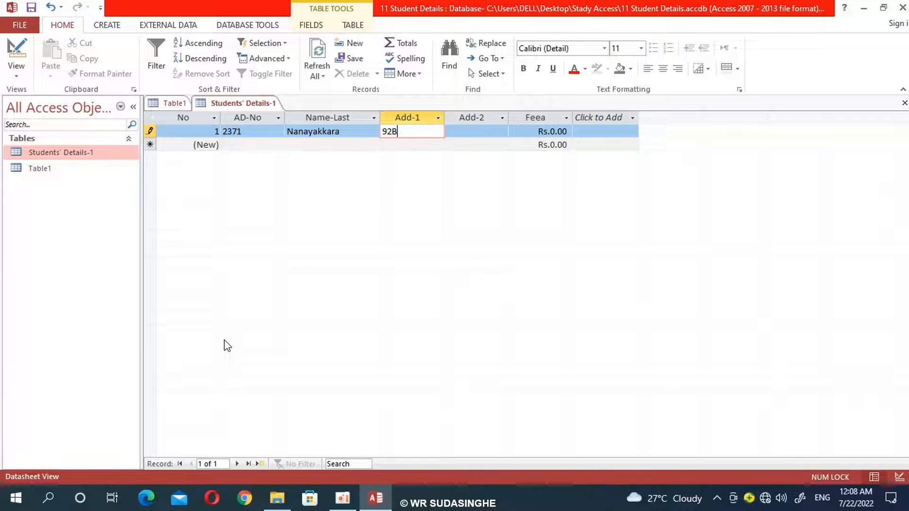
key(Tab)
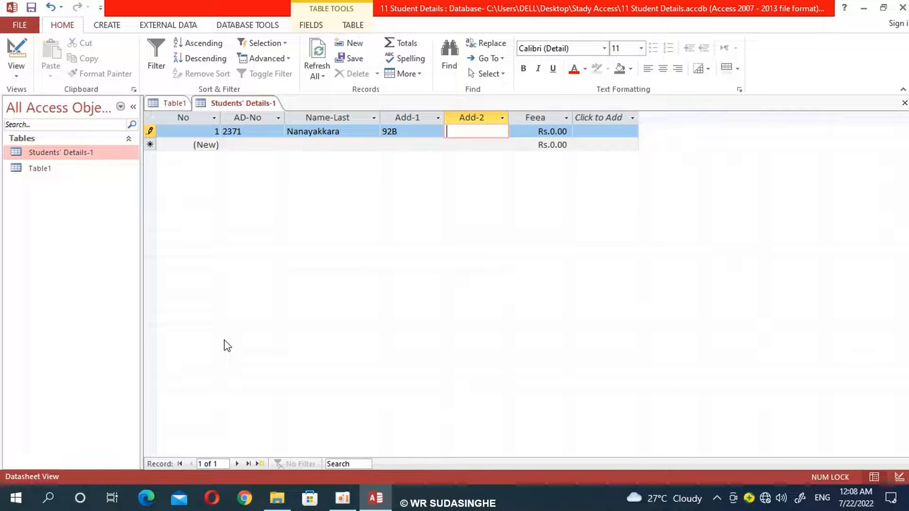
text(Ul)
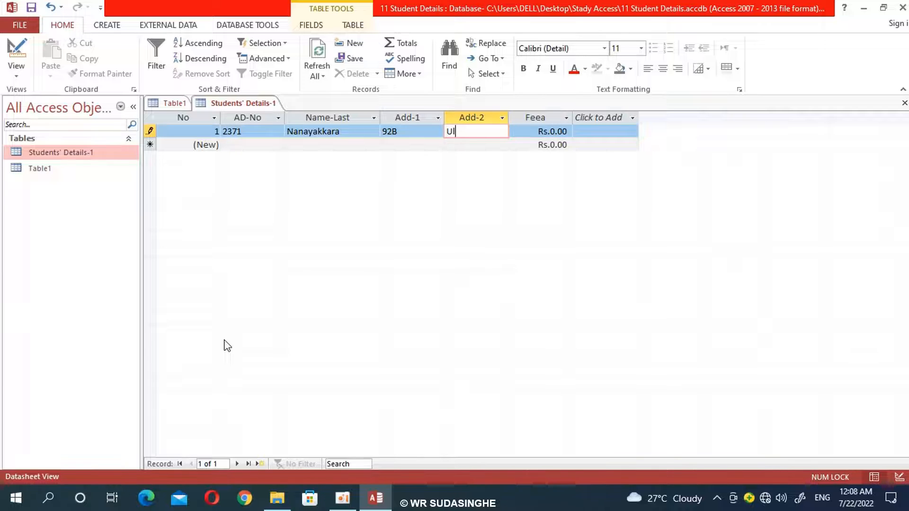
text(uwitike)
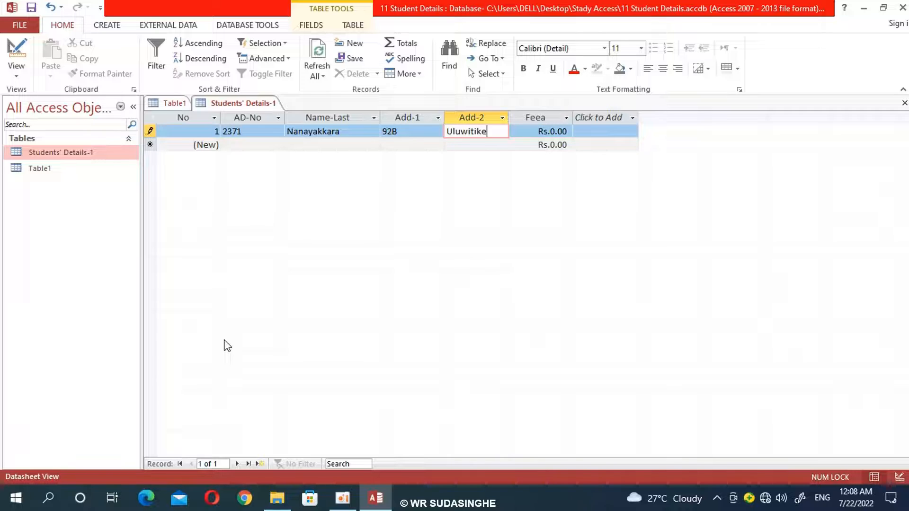
key(Tab)
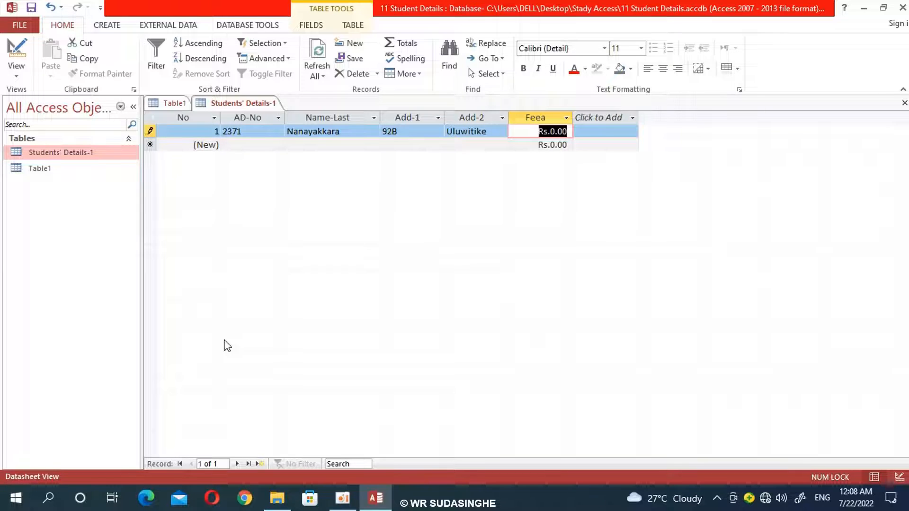
text(35)
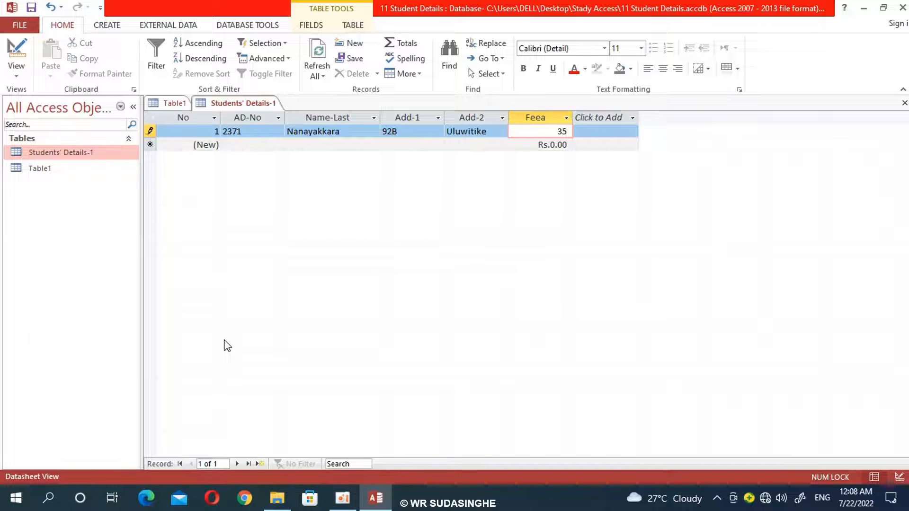
text(00)
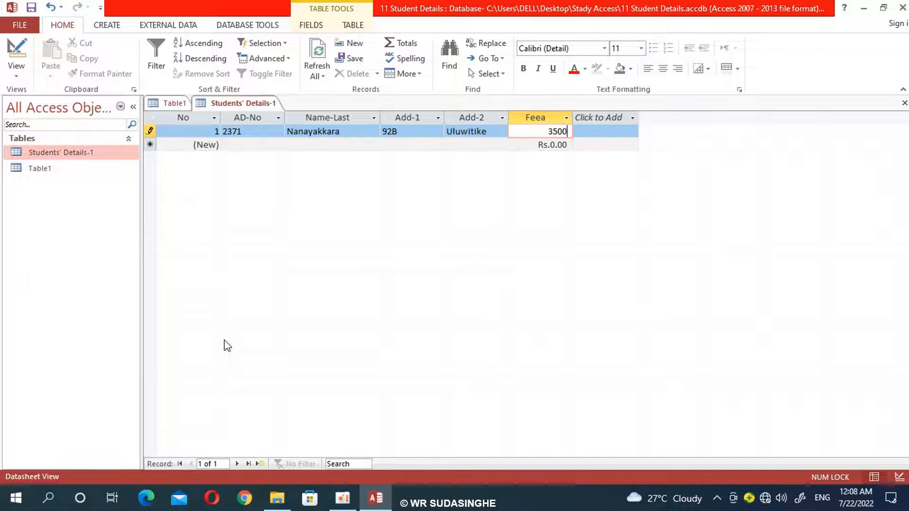
key(Return)
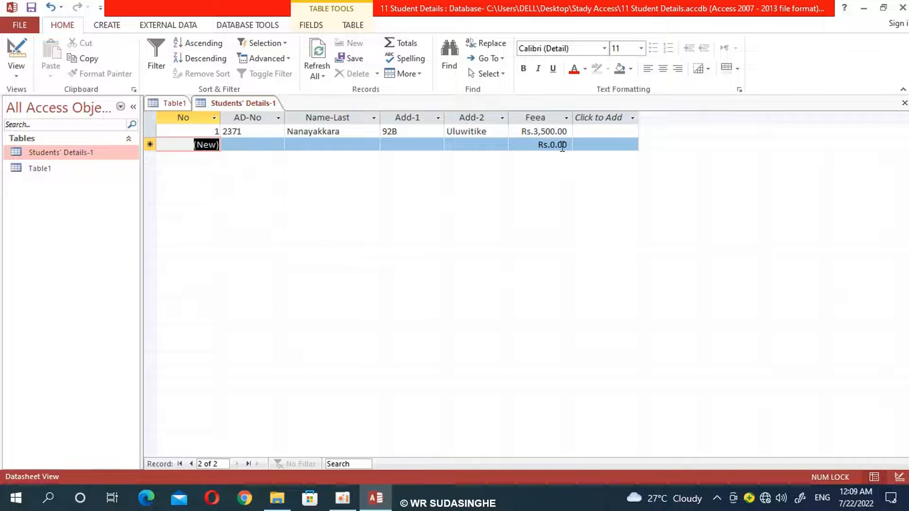
Begin the next record by entering its admission number
key(Tab)
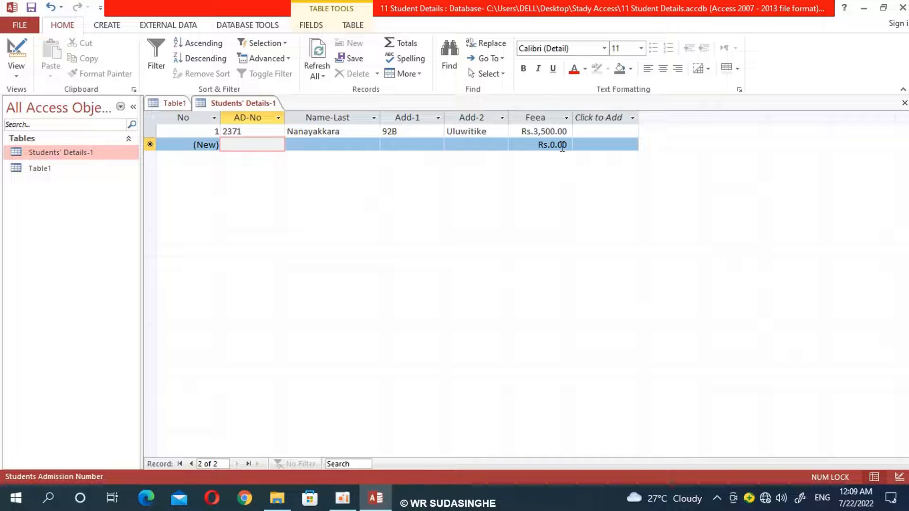
text(24)
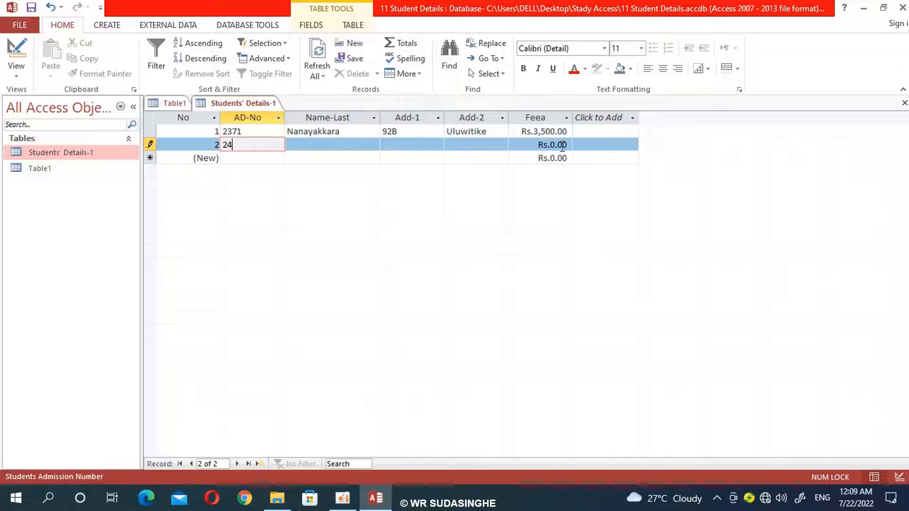
text(75)
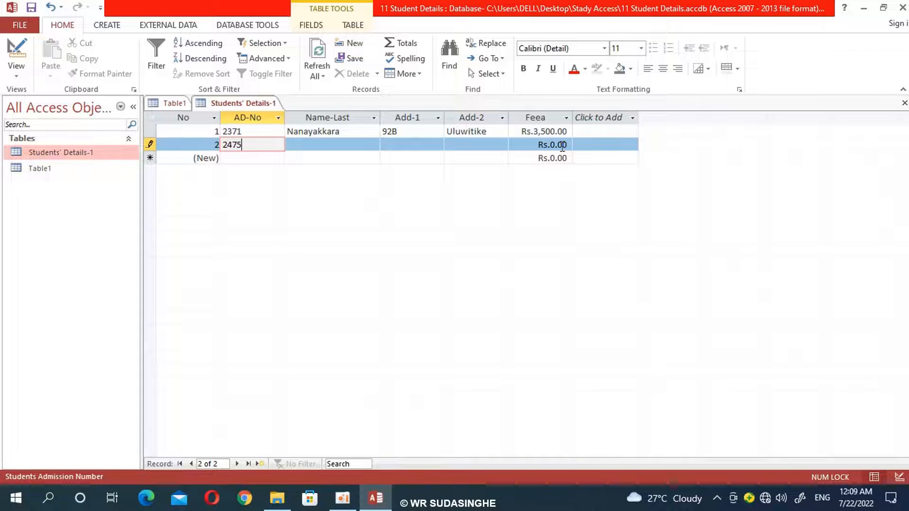
key(Tab)
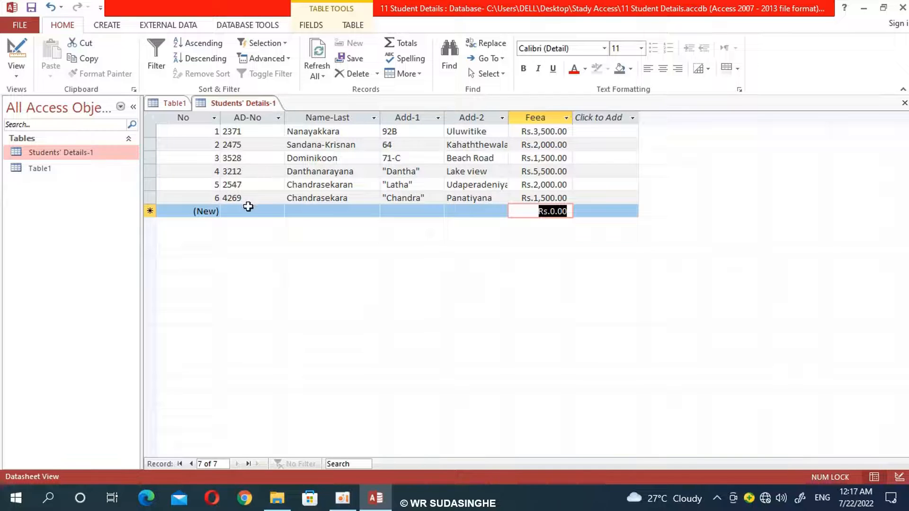
Step back through the records from record 6 to record 2
click(261, 197)
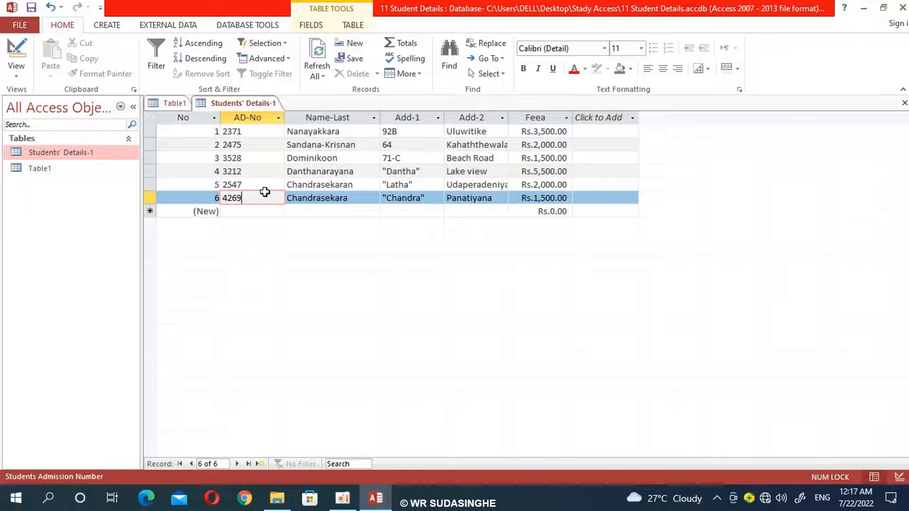
click(181, 464)
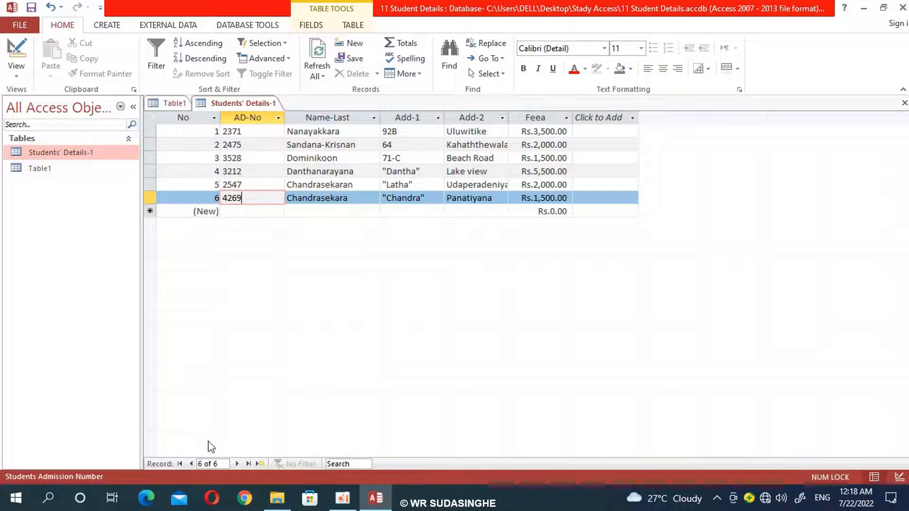
click(242, 184)
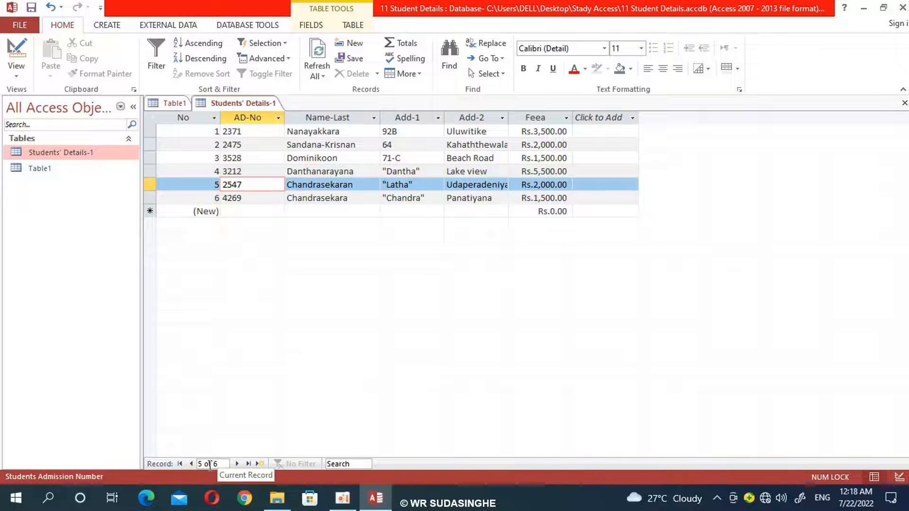
click(274, 159)
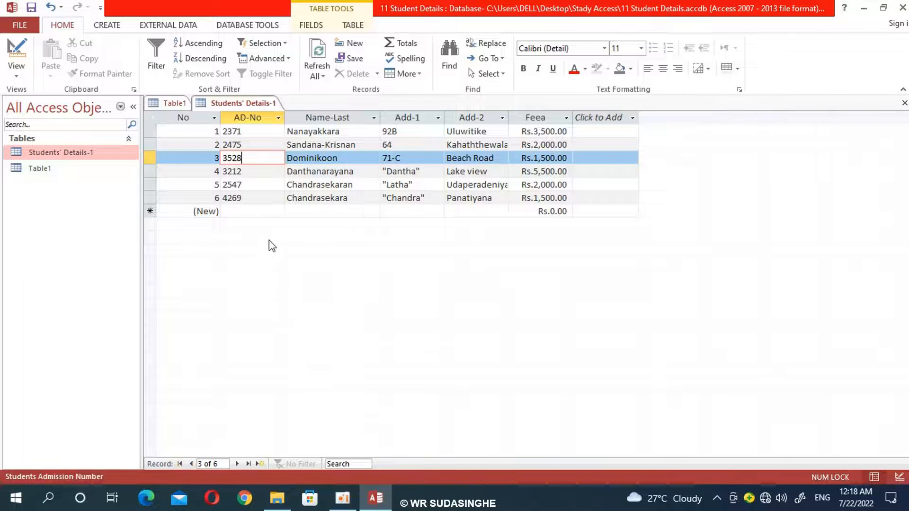
click(189, 464)
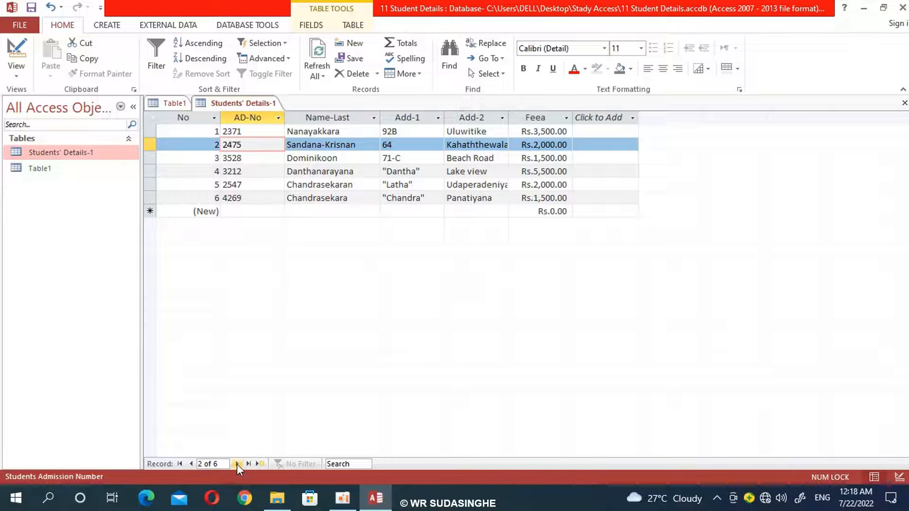
Move through the records with Next, Previous, First and Last, ending on a new blank record (7 of 7)
click(237, 463)
click(236, 464)
click(236, 464)
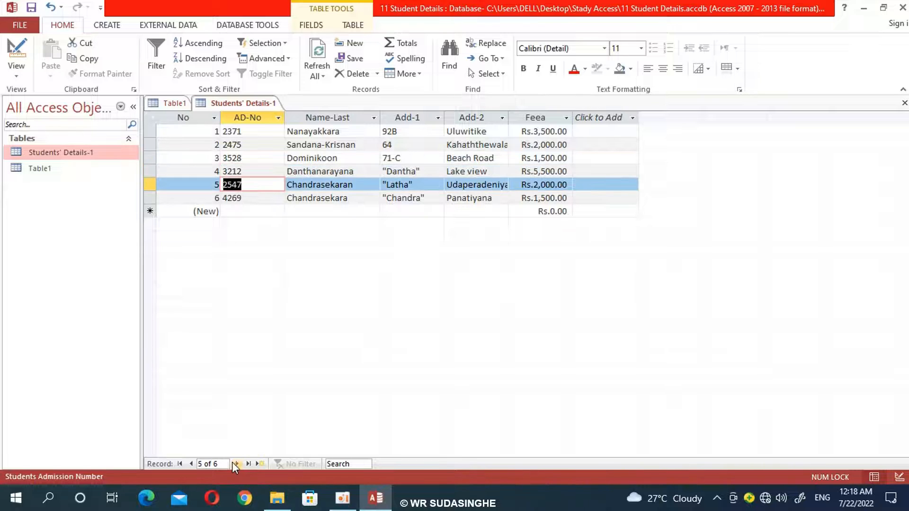
click(191, 464)
click(191, 464)
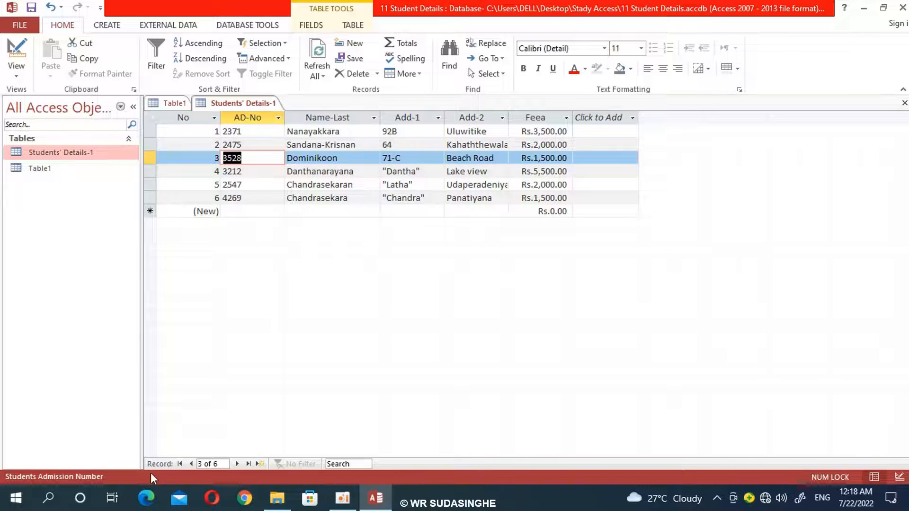
click(180, 463)
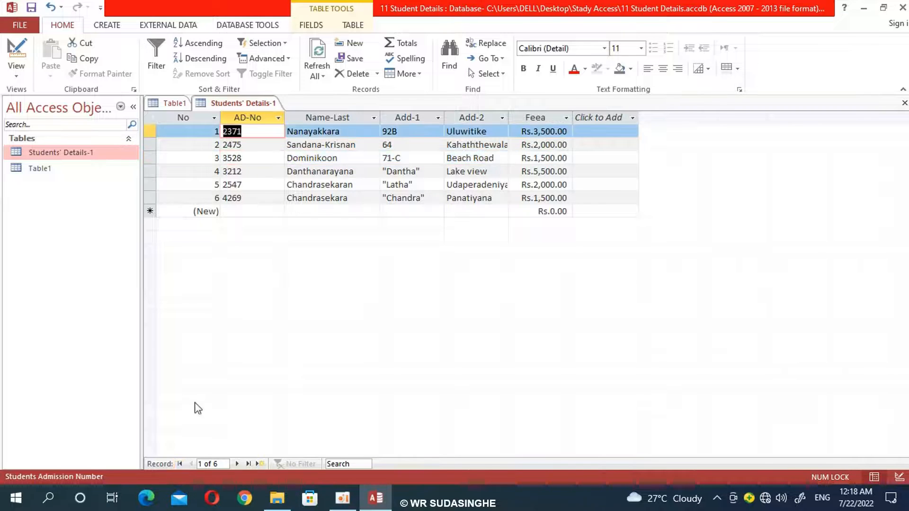
click(249, 463)
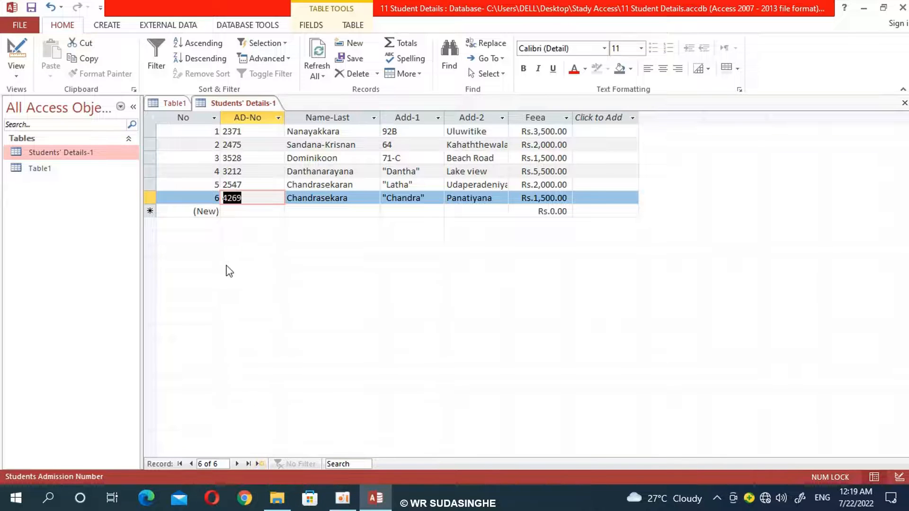
click(261, 465)
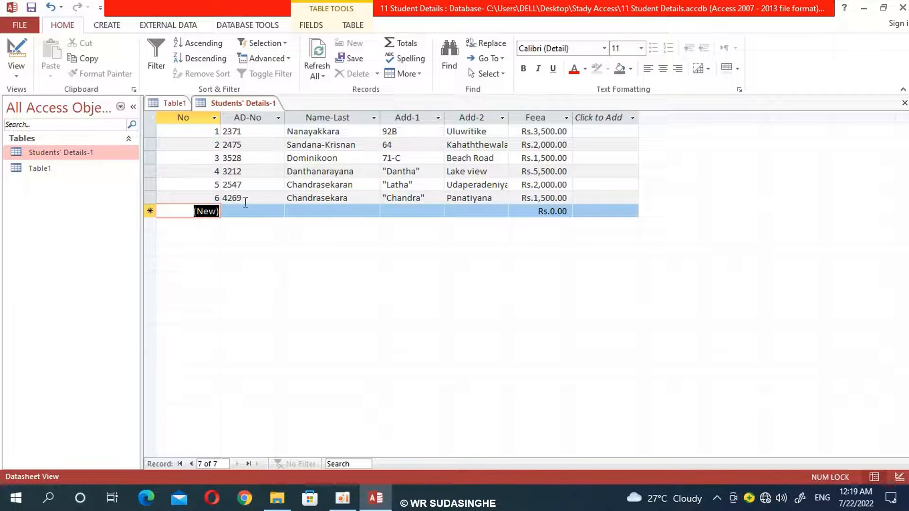
Jump directly to record 4 by entering 4 in the Current Record box
click(220, 463)
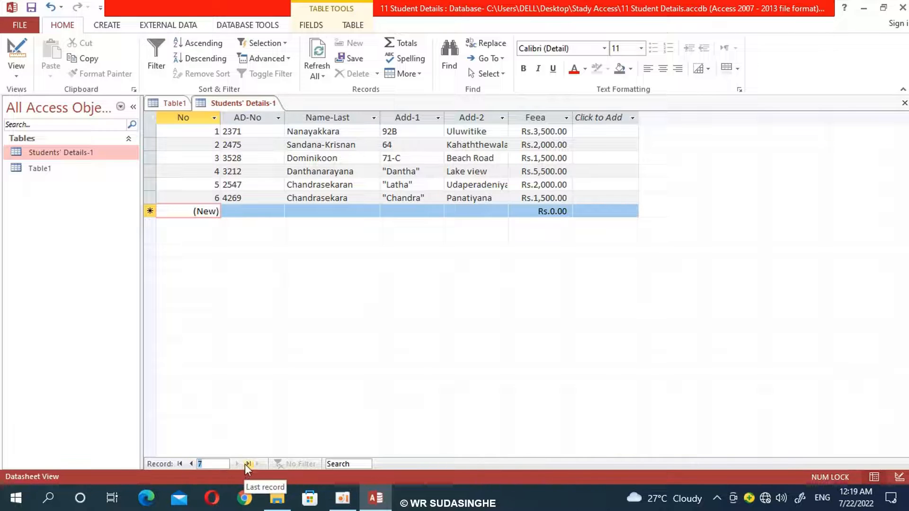
key(BackSpace)
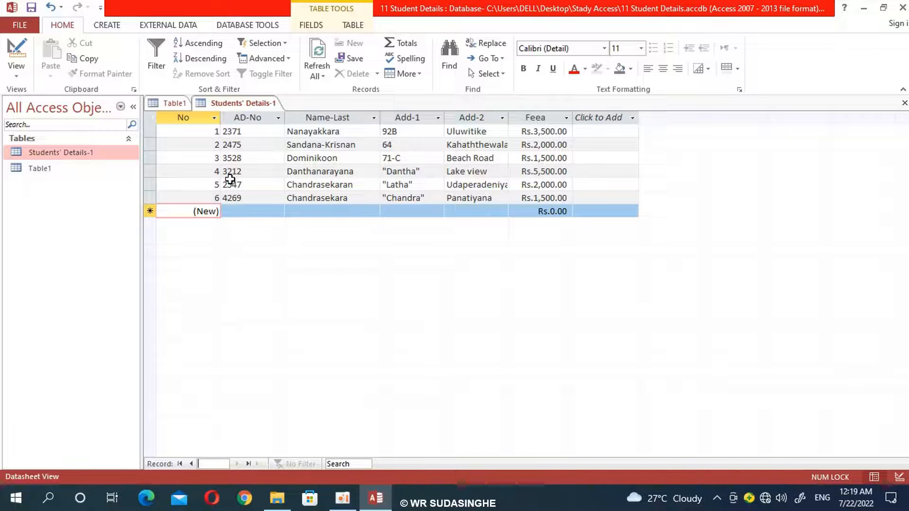
text(4)
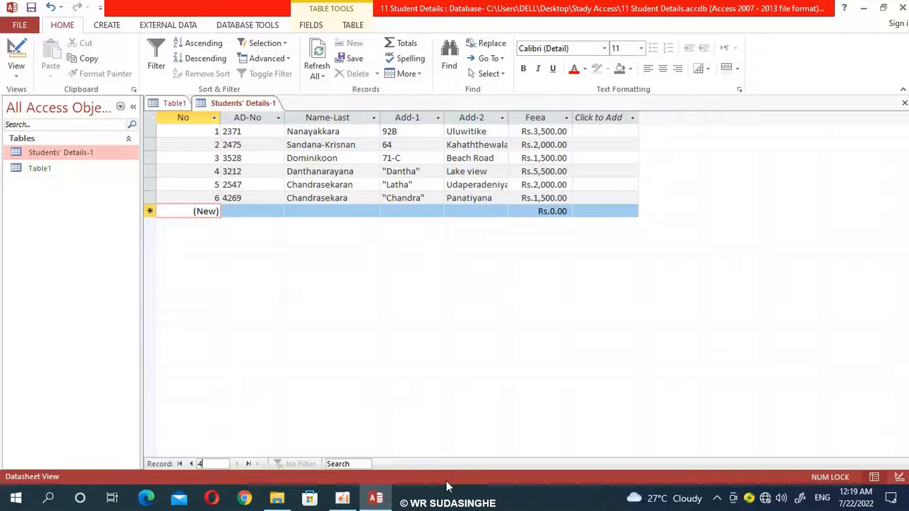
key(Return)
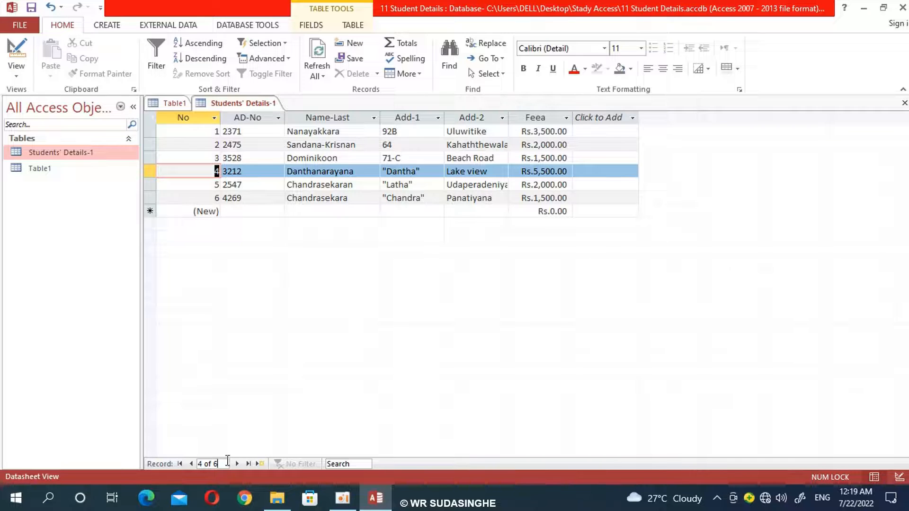
drag(218, 463, 196, 464)
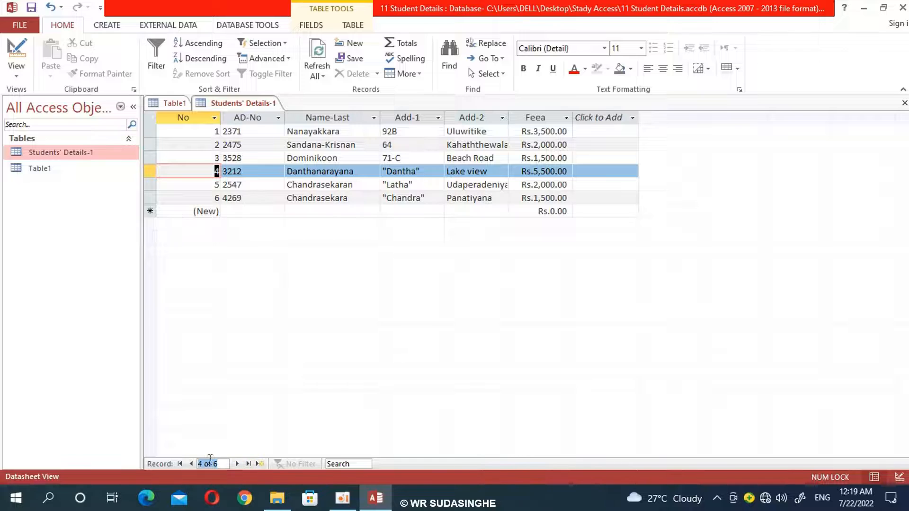
click(350, 464)
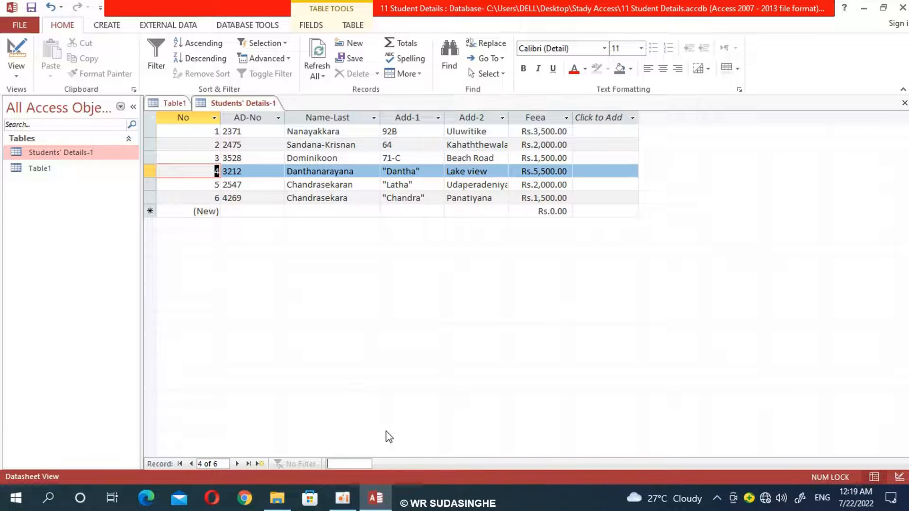
Search the records for three admission numbers in turn, locating each matching record
text(4269)
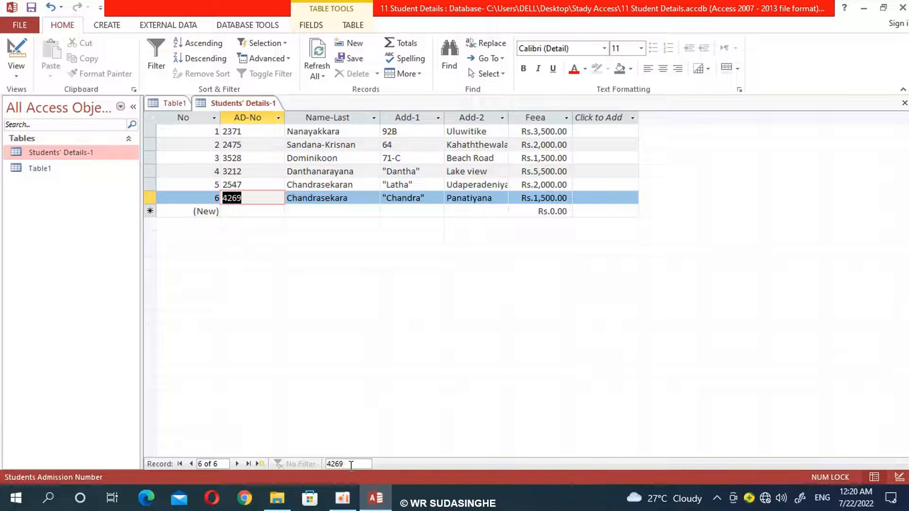
key(BackSpace)
key(BackSpace)
key(BackSpace)
key(BackSpace)
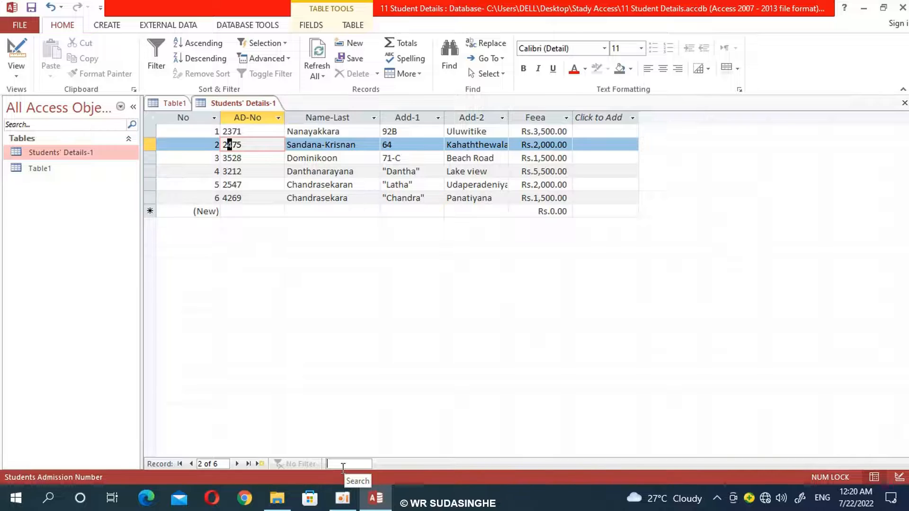
text(32)
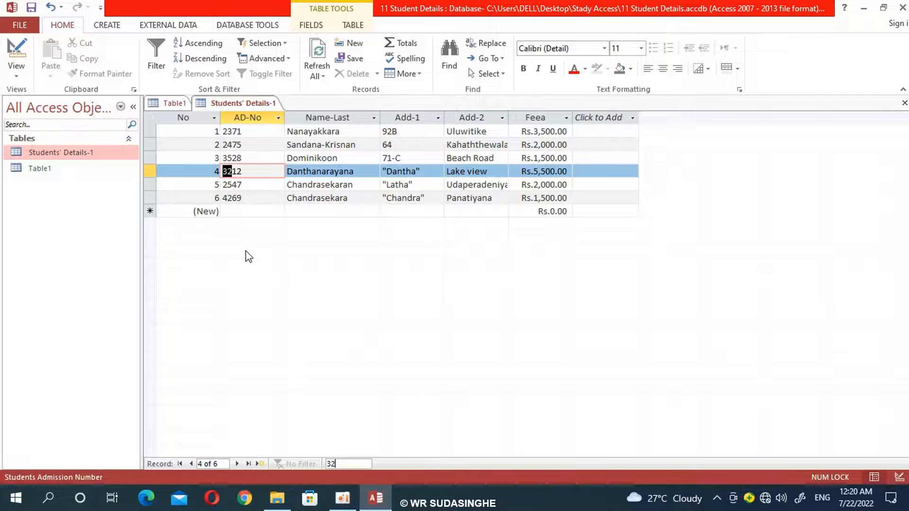
key(BackSpace)
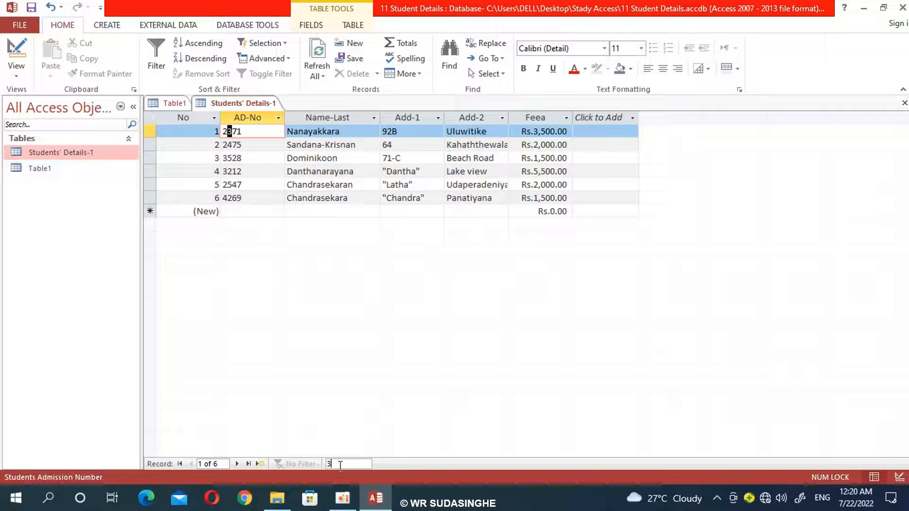
drag(339, 465, 293, 460)
key(BackSpace)
text(2)
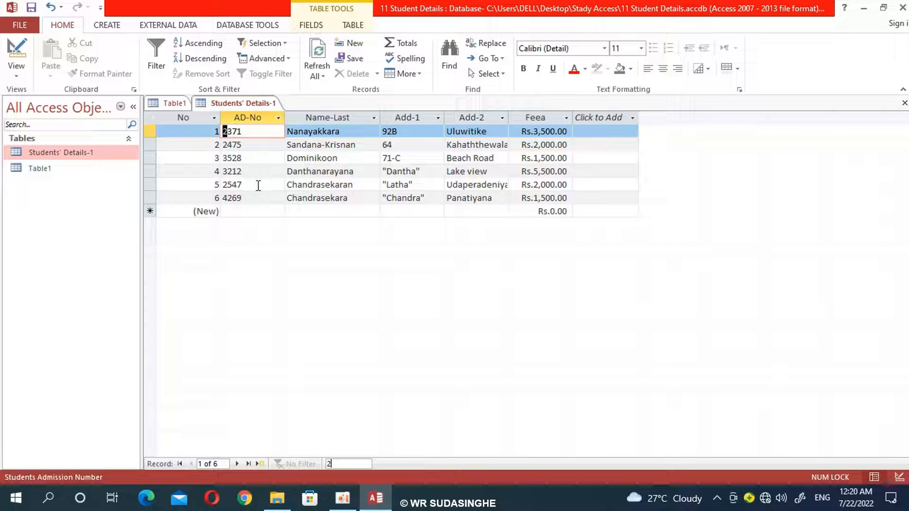
text(5)
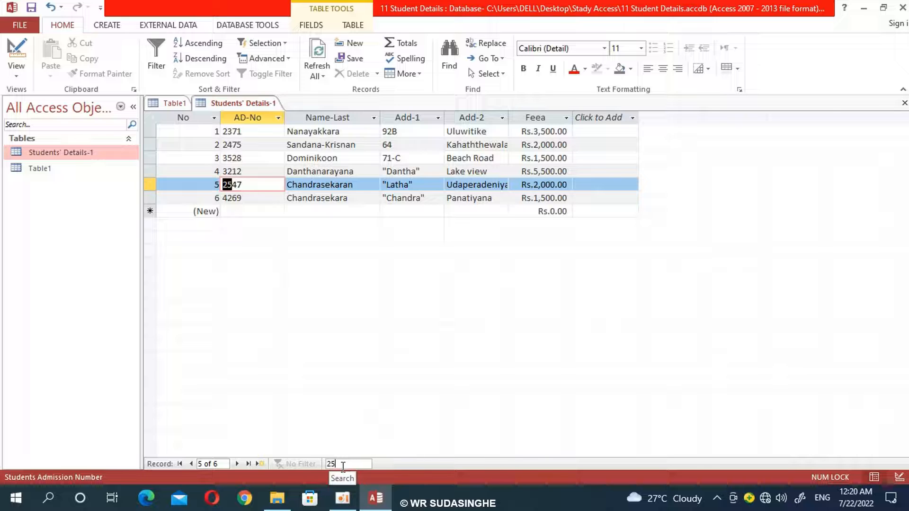
text(4)
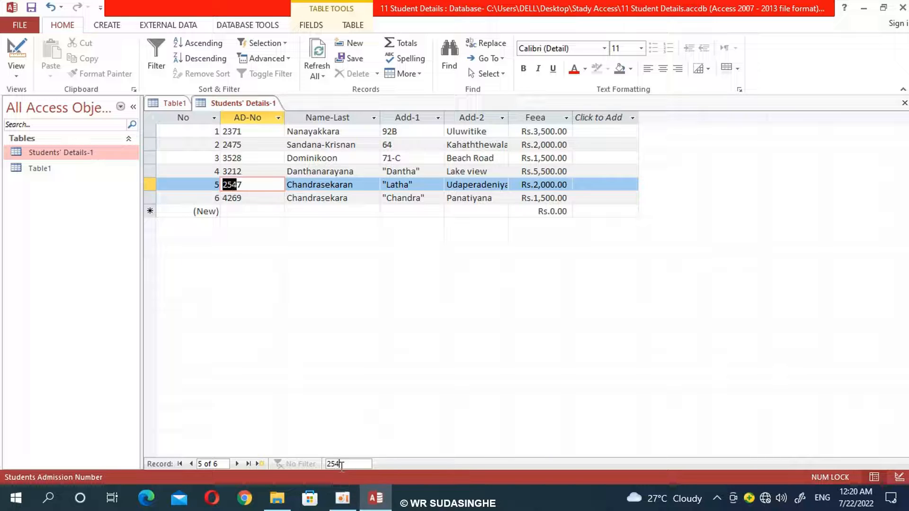
text(7)
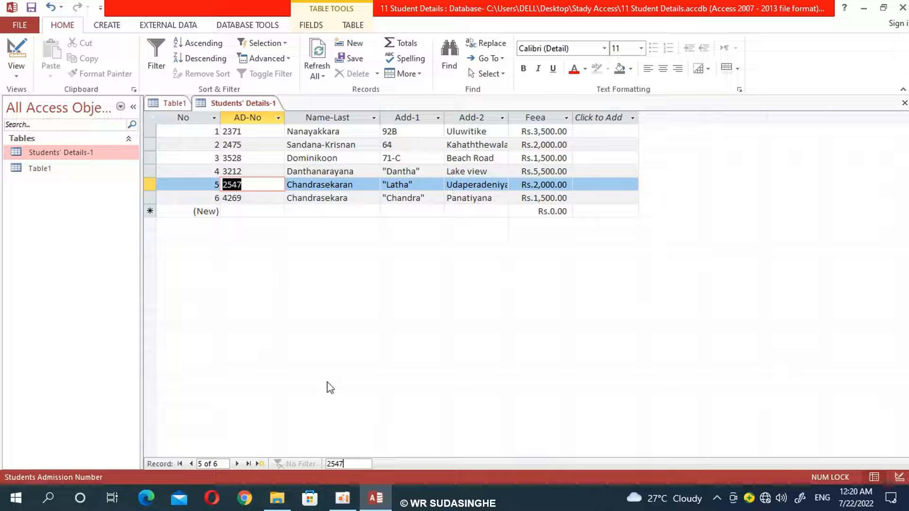
click(399, 198)
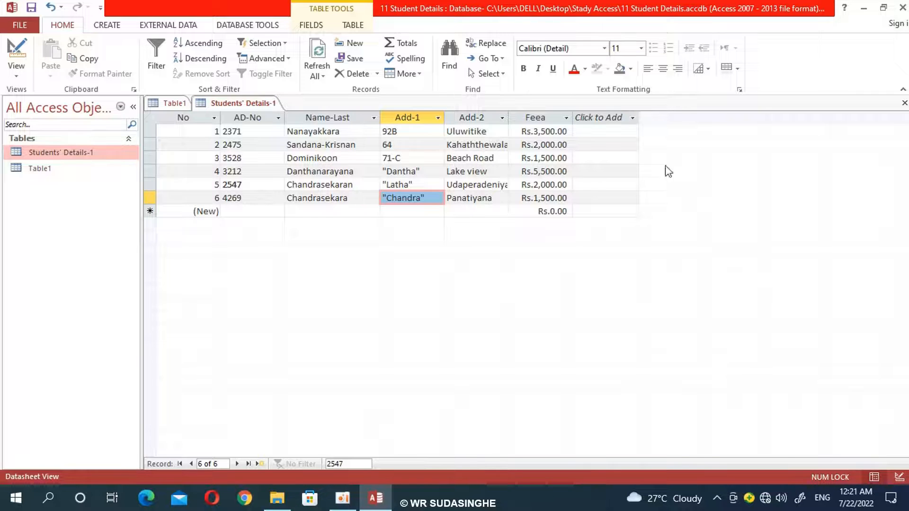
Close Students' Details-1, saving its layout, and create a new table in Design view
click(904, 105)
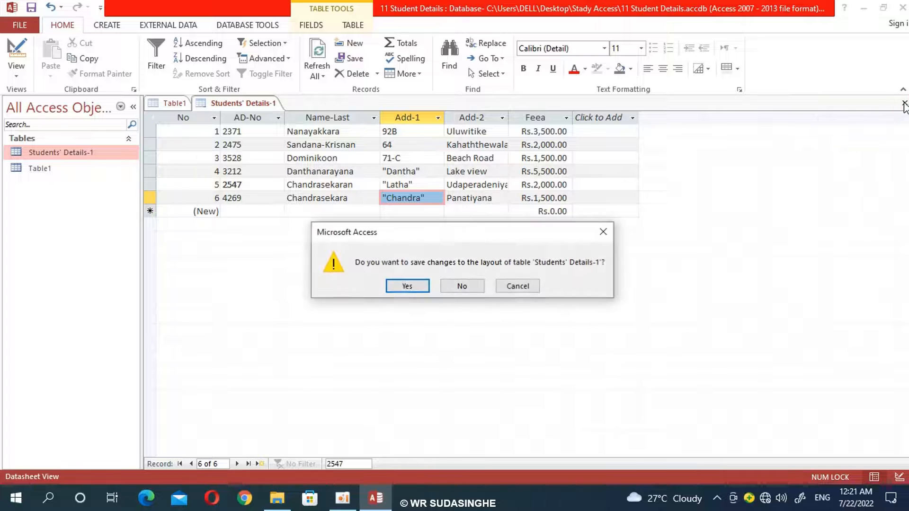
click(406, 287)
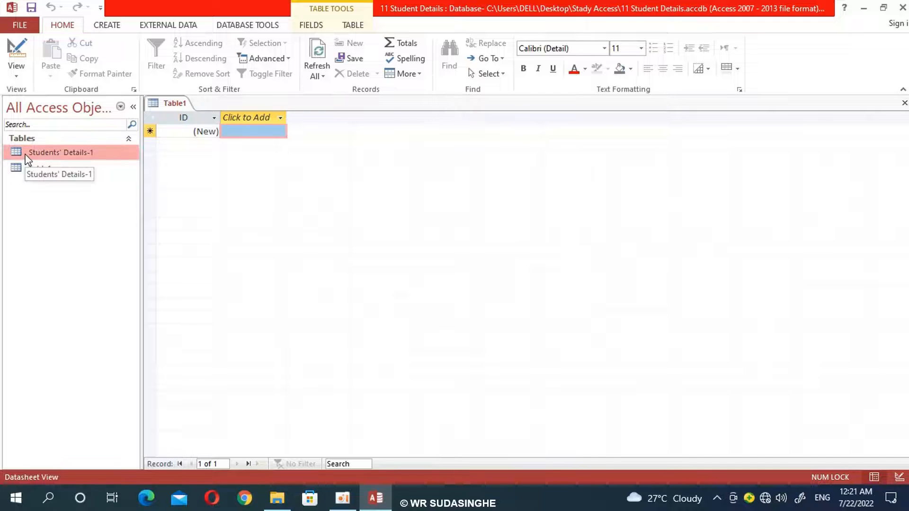
click(105, 27)
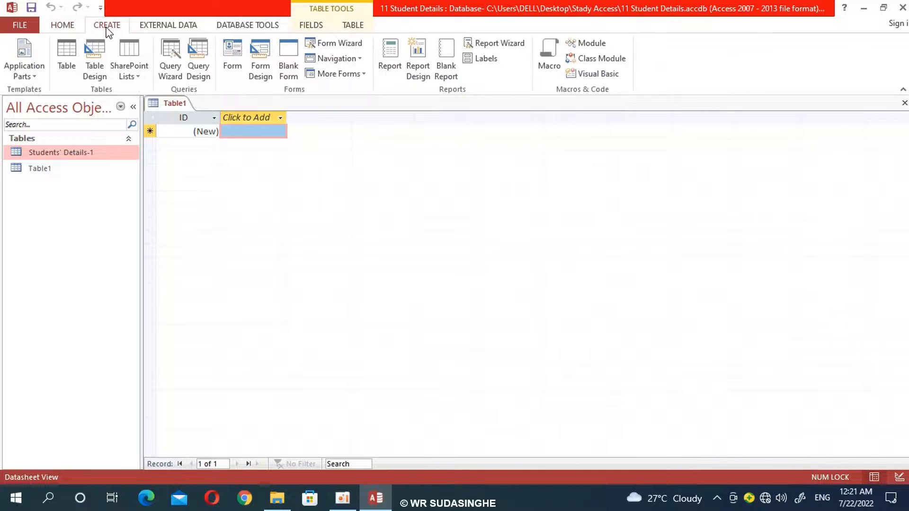
click(100, 69)
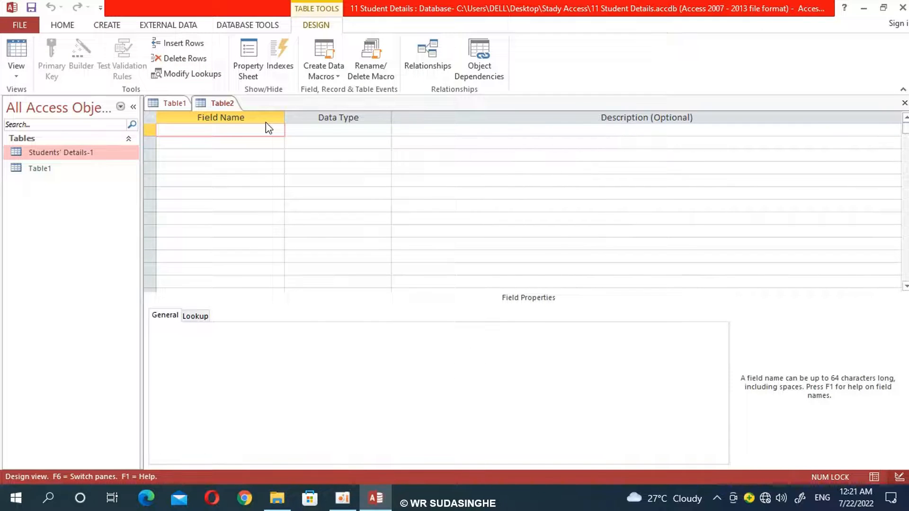
Add a first field named No with the AutoNumber data type
text(No)
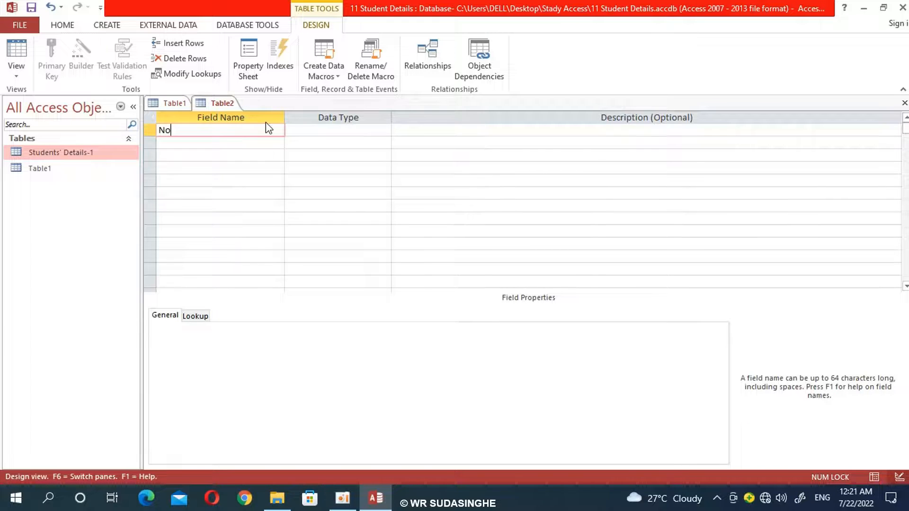
key(Tab)
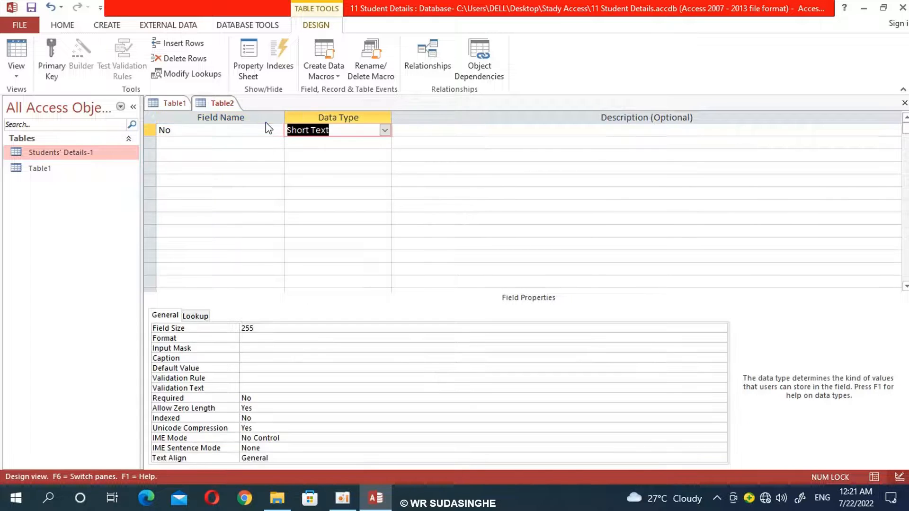
click(384, 130)
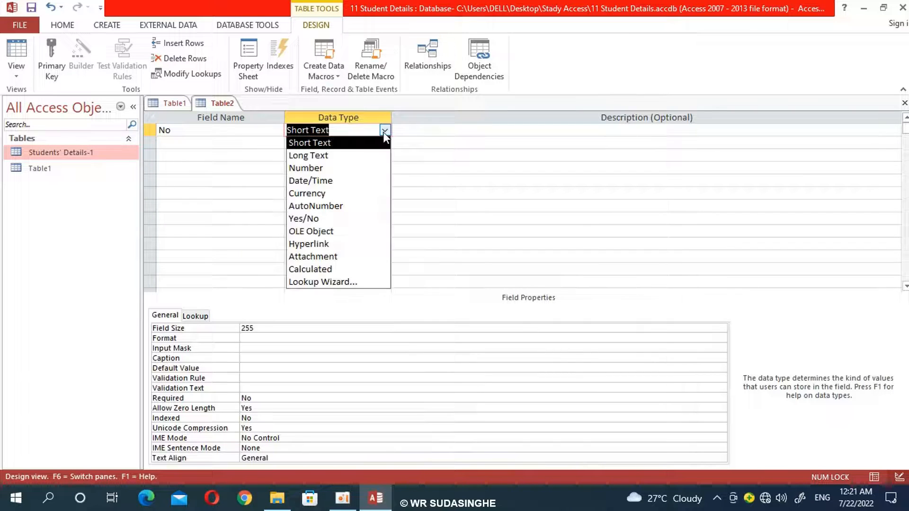
click(344, 206)
Add an AD-No field as Short Text with field size 4
click(227, 144)
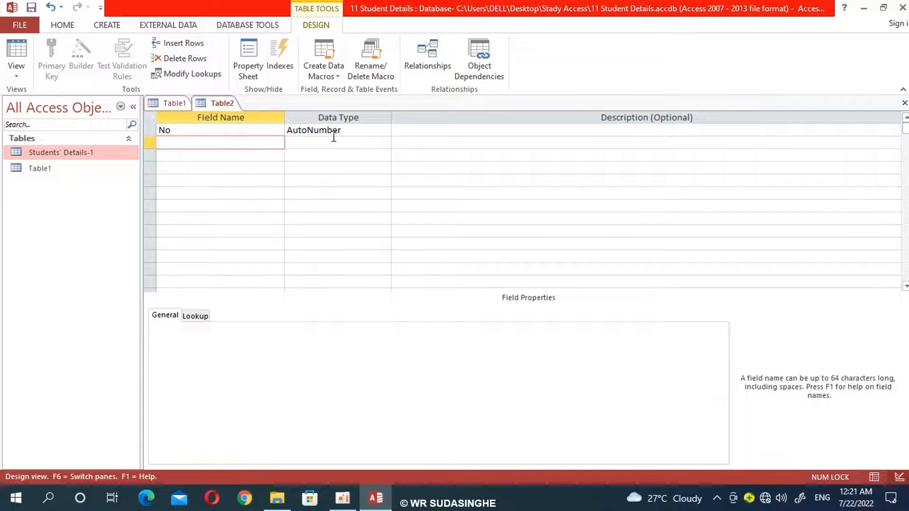
text(S)
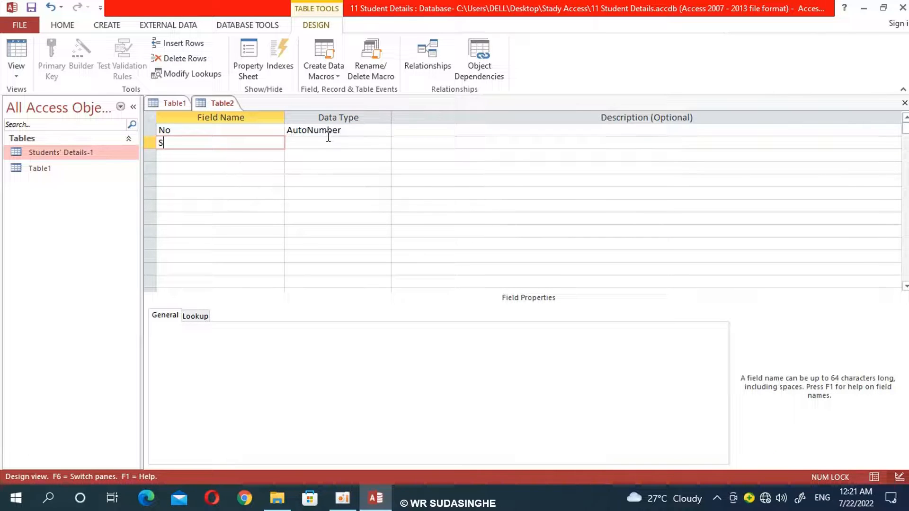
text(d)
key(BackSpace)
text(D-No)
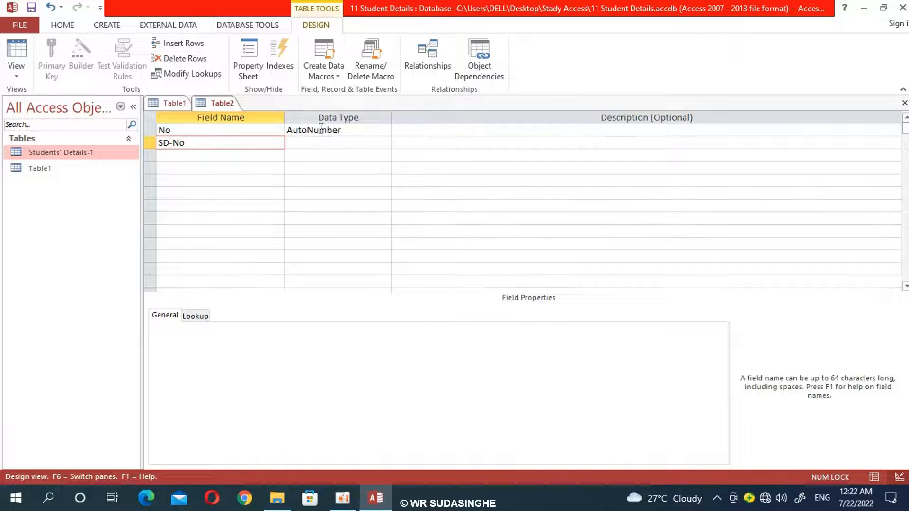
click(161, 143)
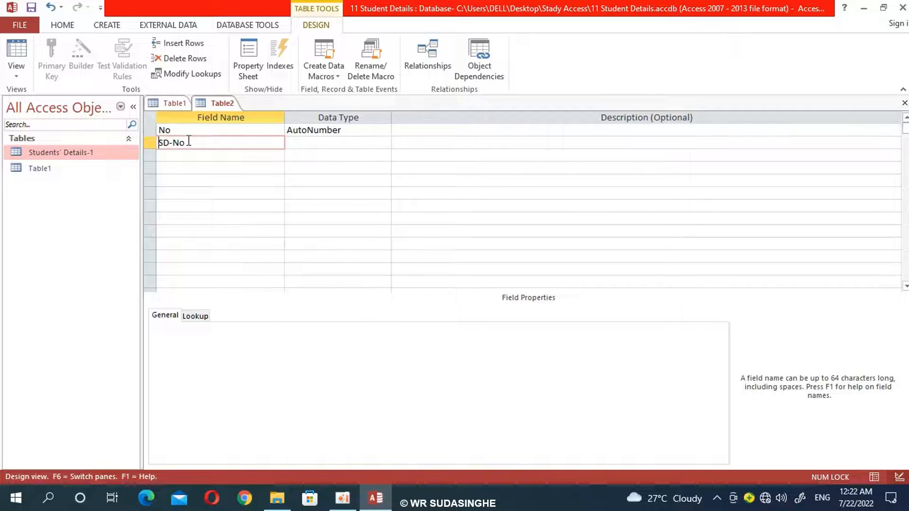
text(A)
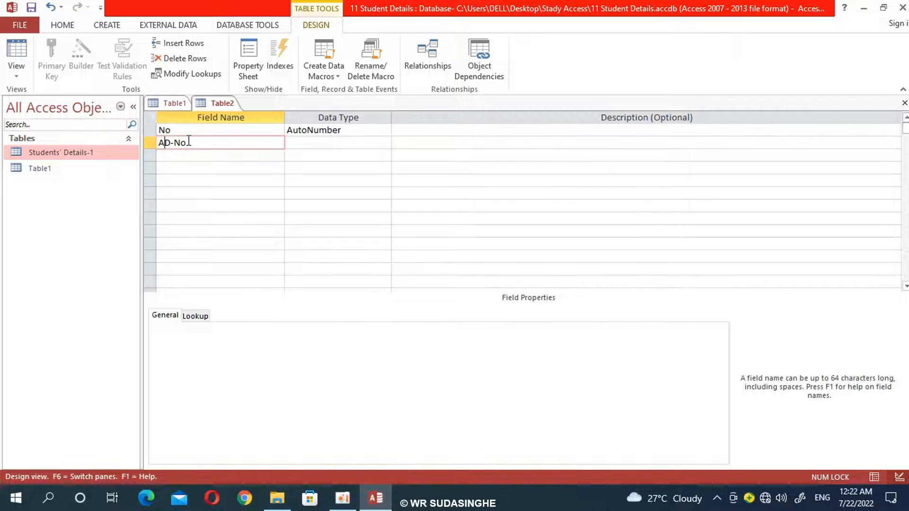
click(316, 143)
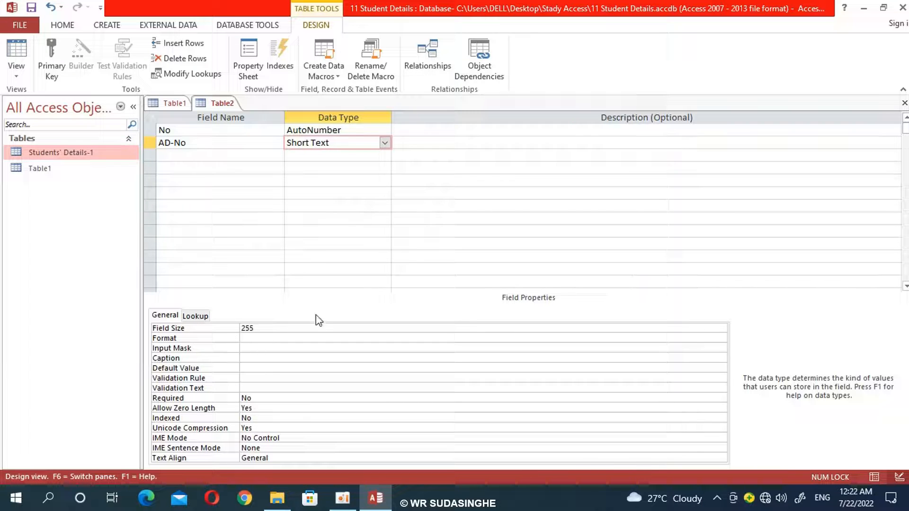
click(272, 327)
key(BackSpace)
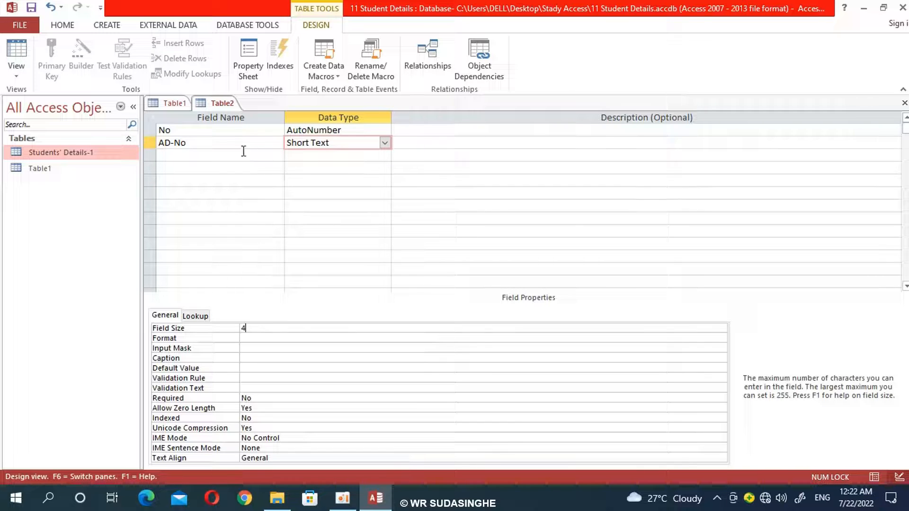
click(440, 142)
click(187, 155)
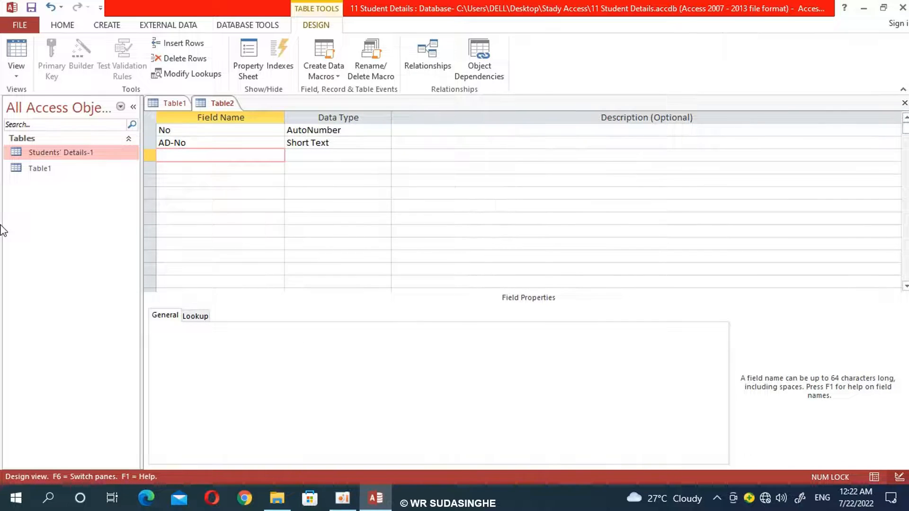
Add a Name-First field as Short Text, reducing its field size from 255 to 30
text(Na)
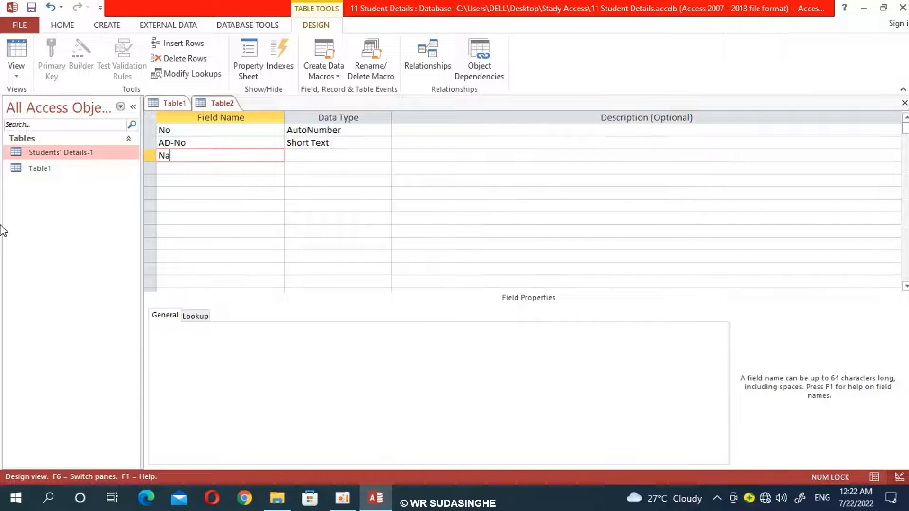
text(me)
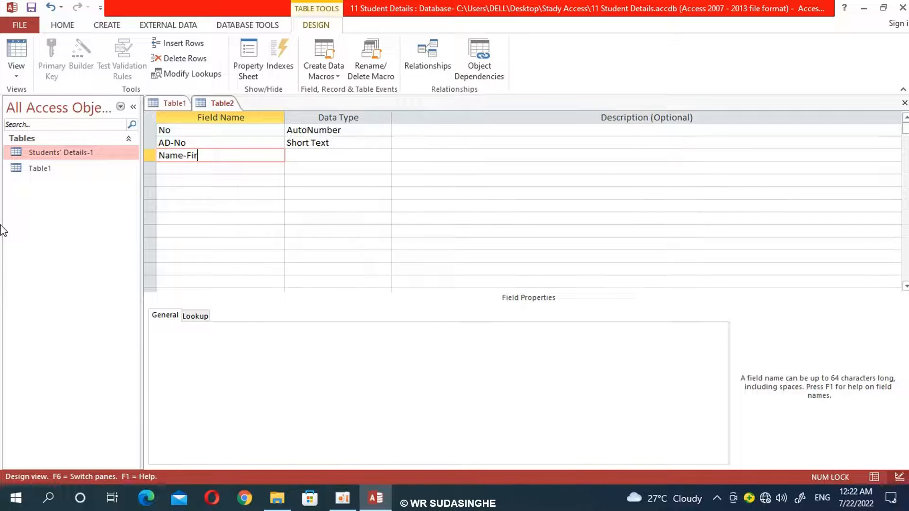
text(-Fir)
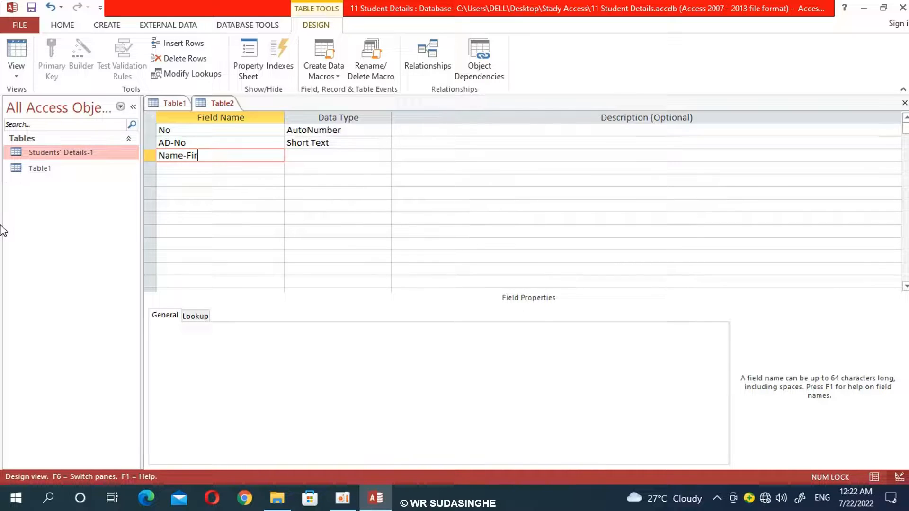
text(st)
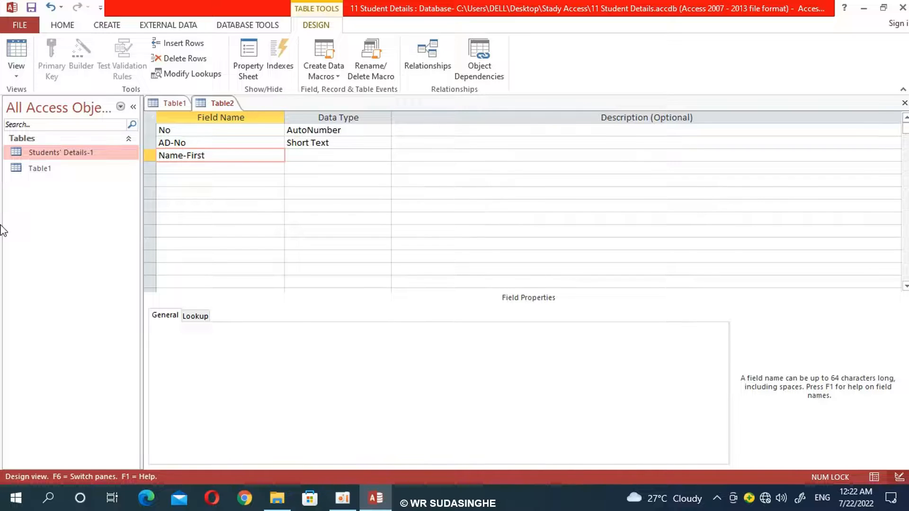
key(Tab)
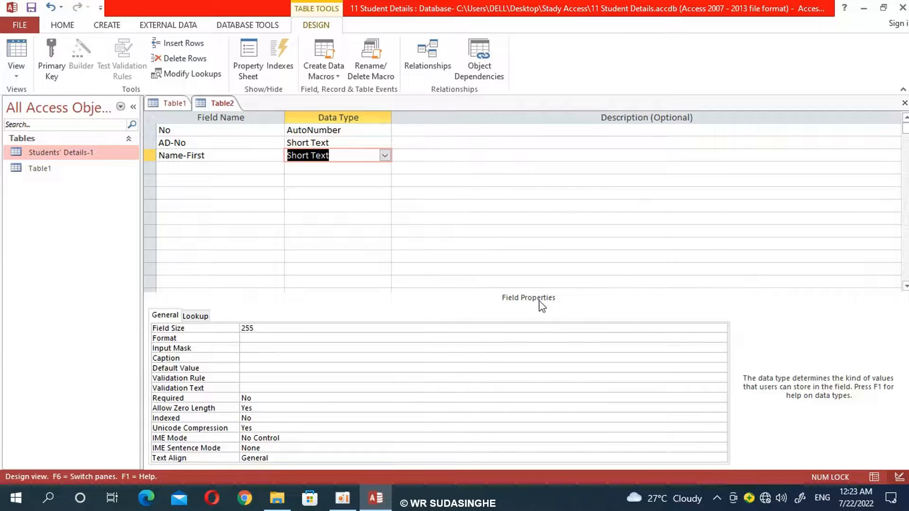
click(263, 328)
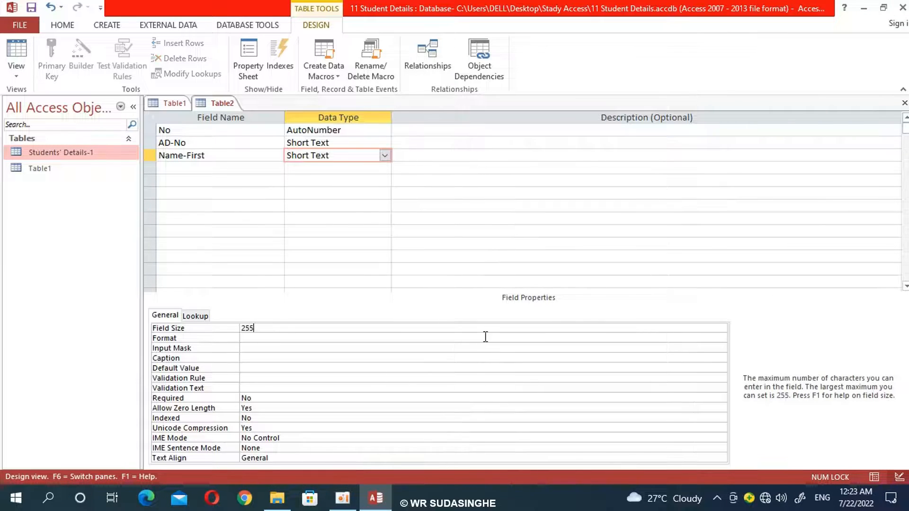
key(BackSpace)
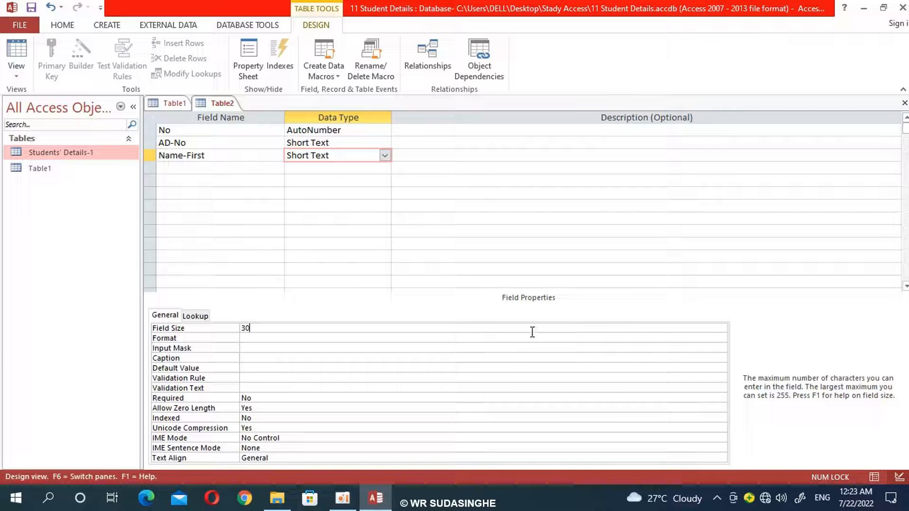
click(169, 169)
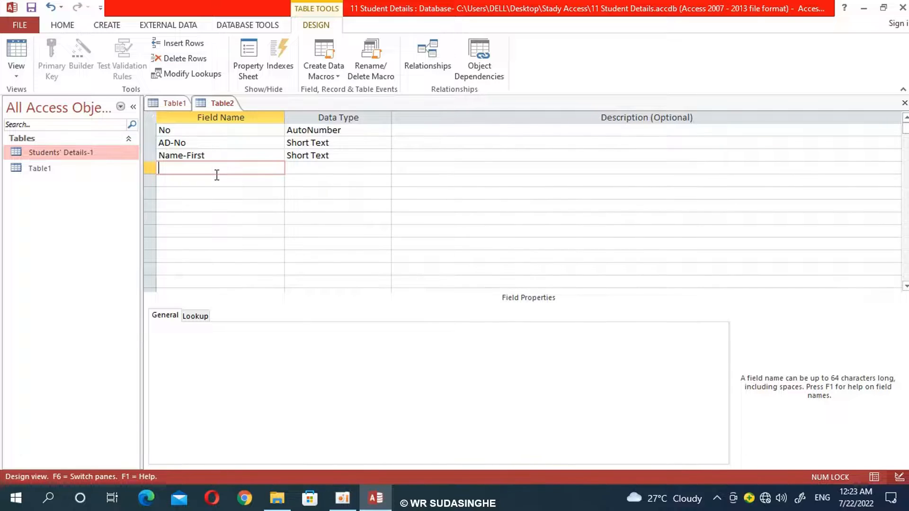
Add a fourth field, DOB, with the Date/Time data type and show its predefined Format choices
text(DOB)
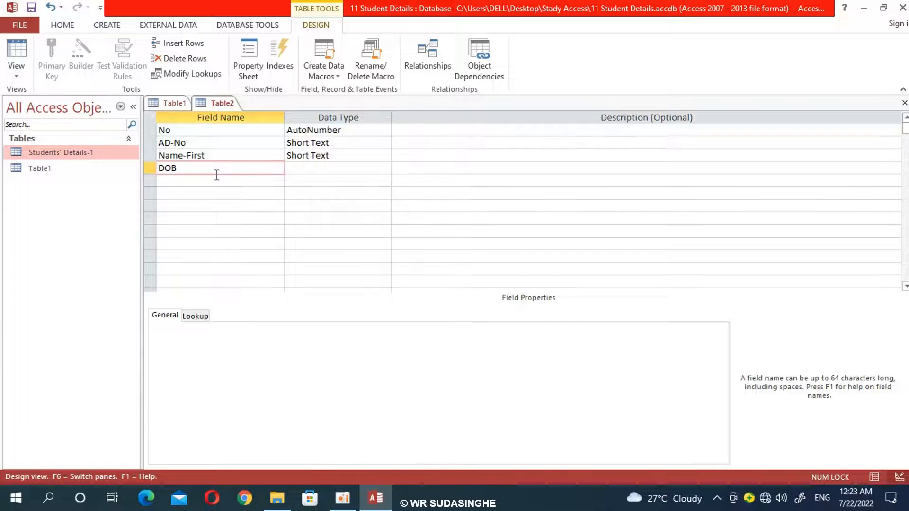
key(Tab)
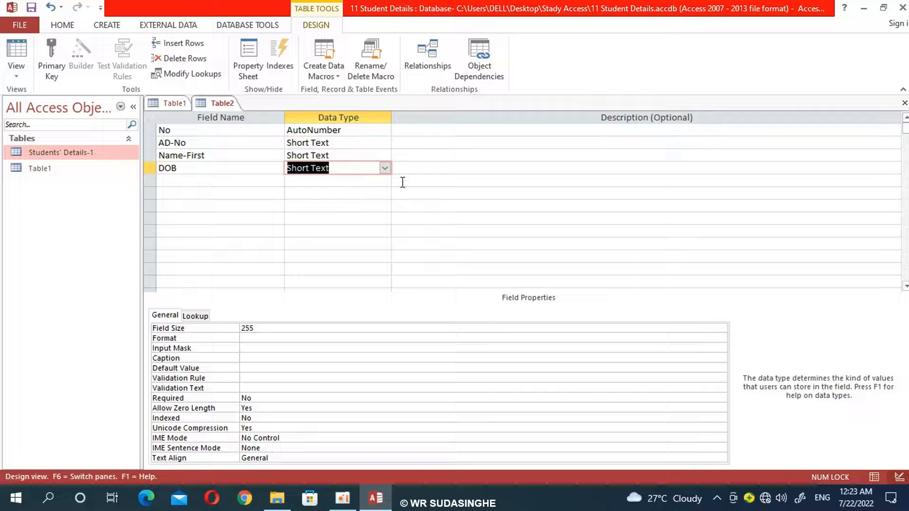
click(385, 168)
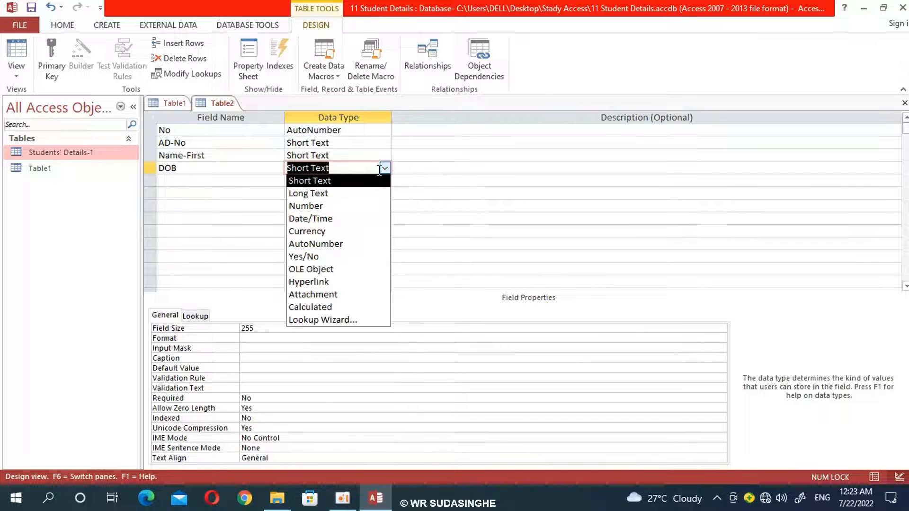
click(335, 222)
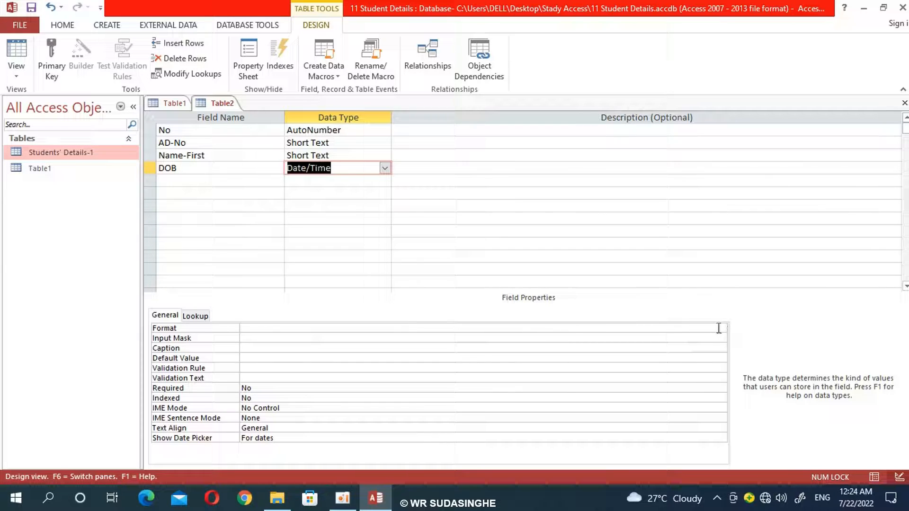
click(259, 331)
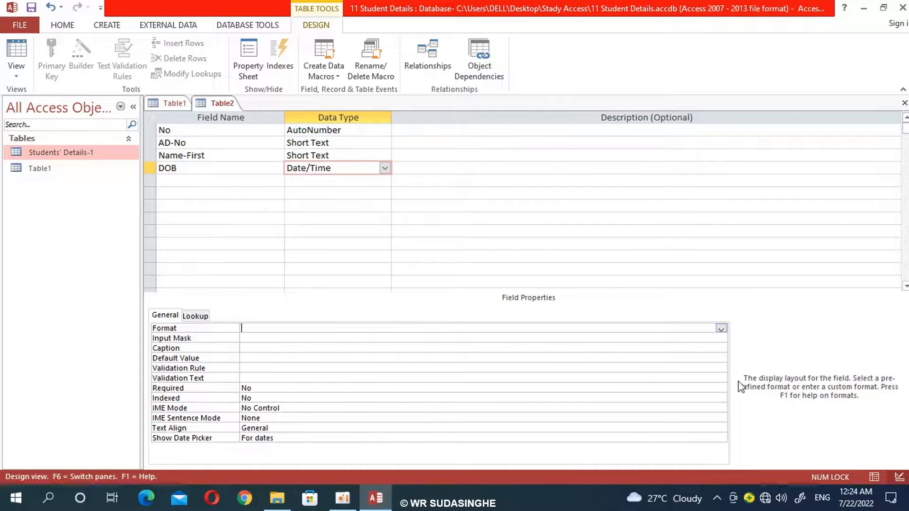
click(720, 329)
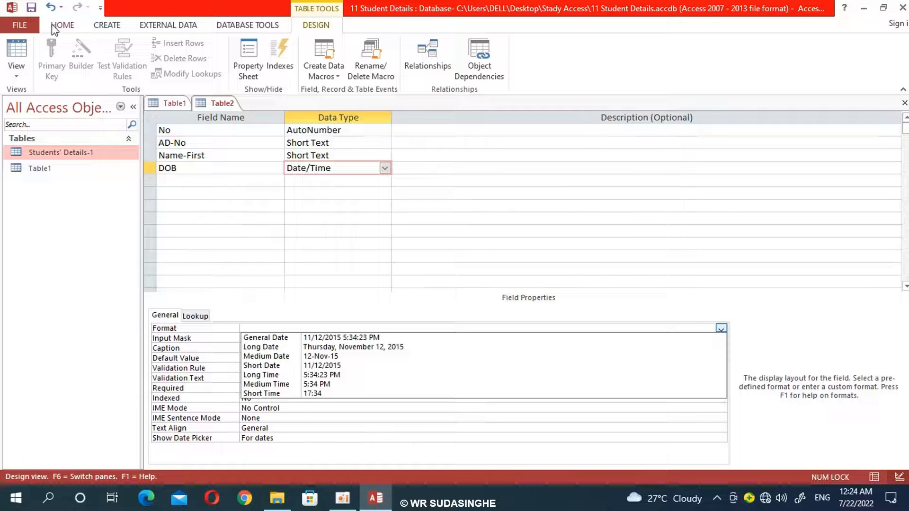
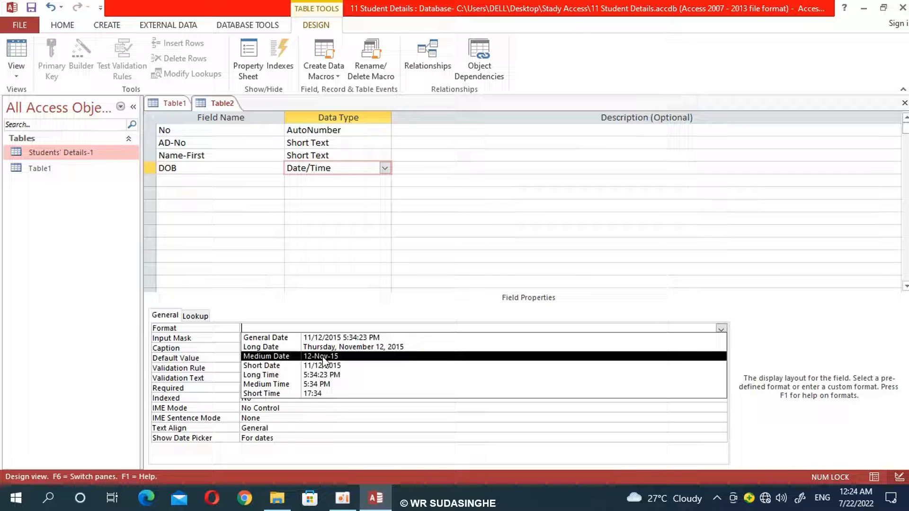
Set the DOB field's Format to Medium Date, then move to the empty row below
click(323, 356)
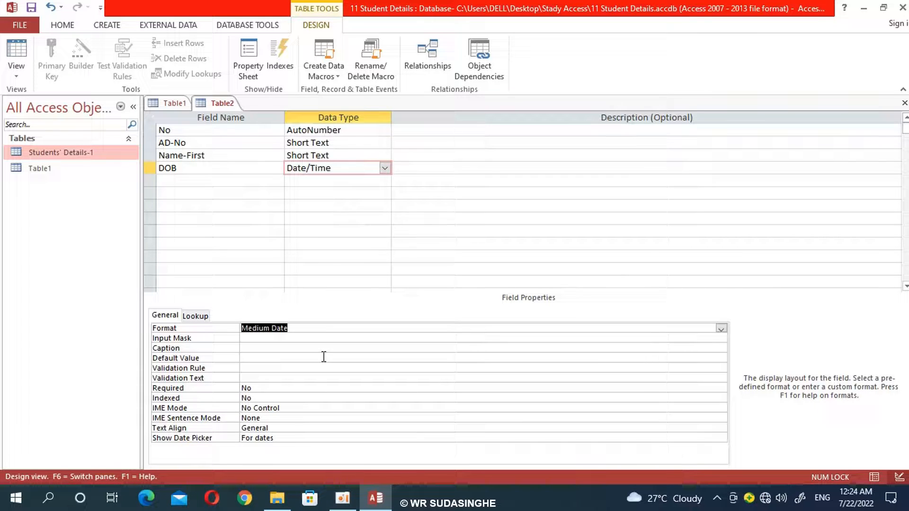
click(184, 178)
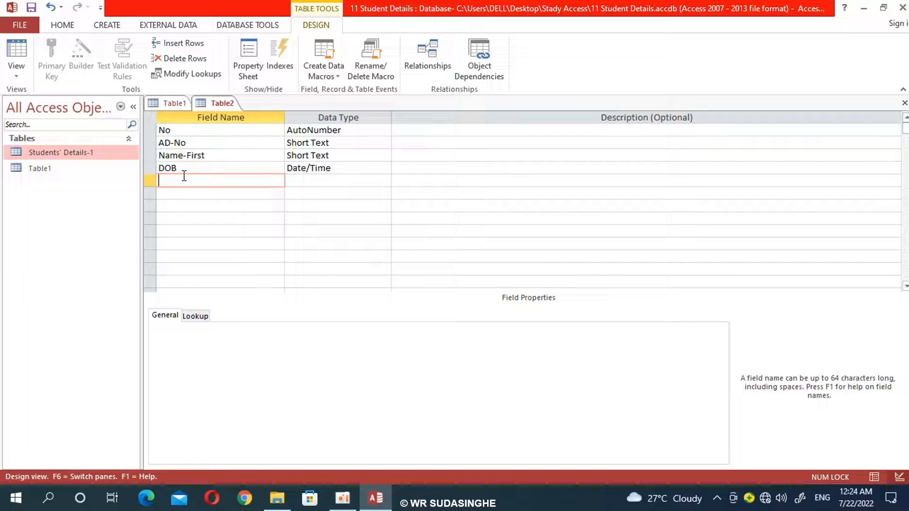
Add an Is-Male field with Yes/No data type and Yes/No display format
text(Is)
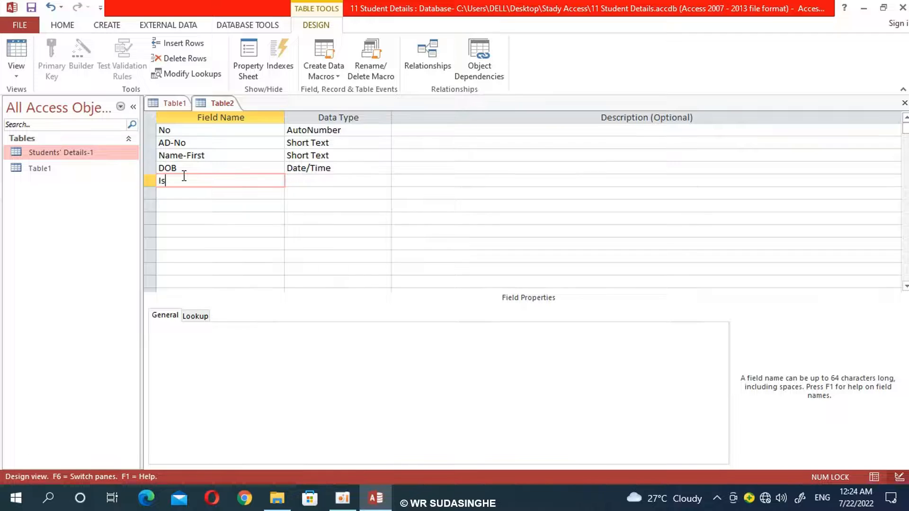
text(-Male)
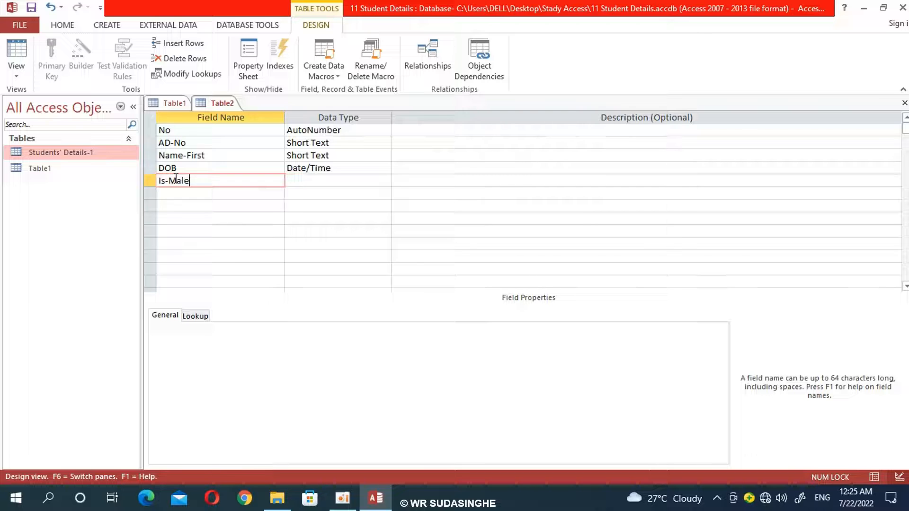
key(Tab)
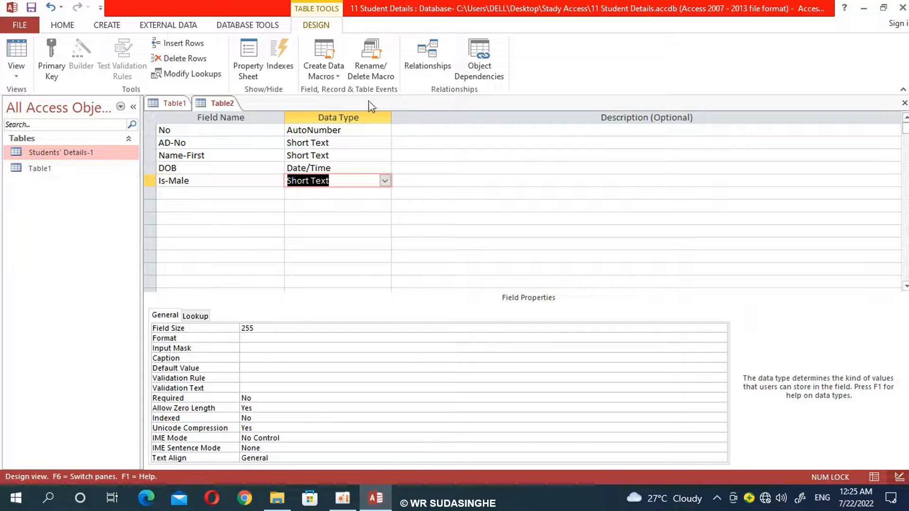
click(384, 180)
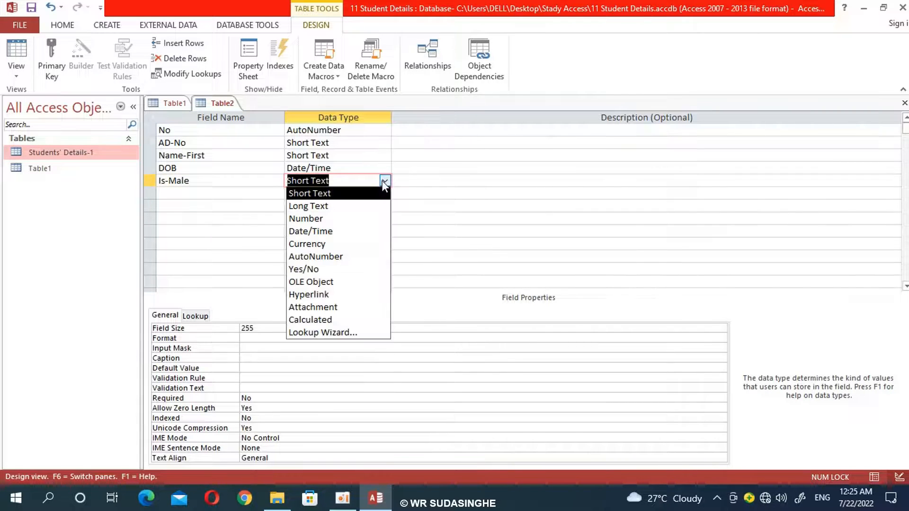
click(313, 271)
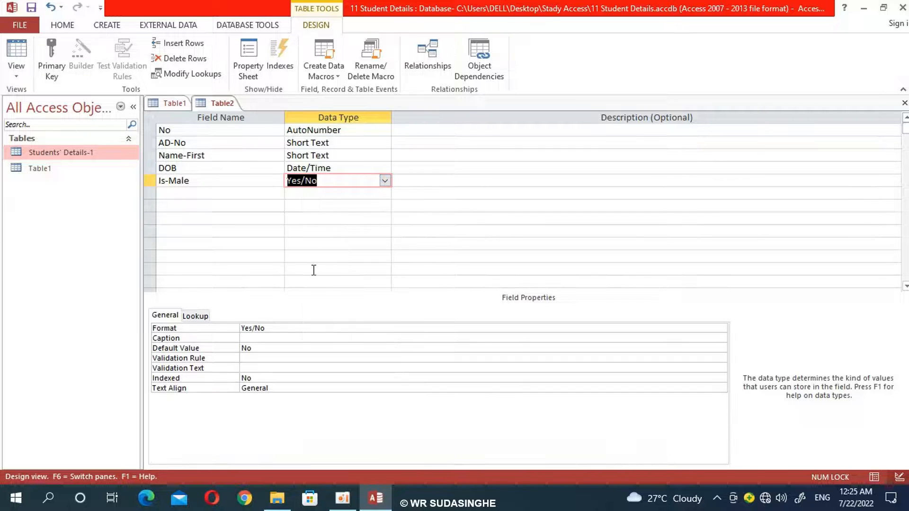
click(281, 328)
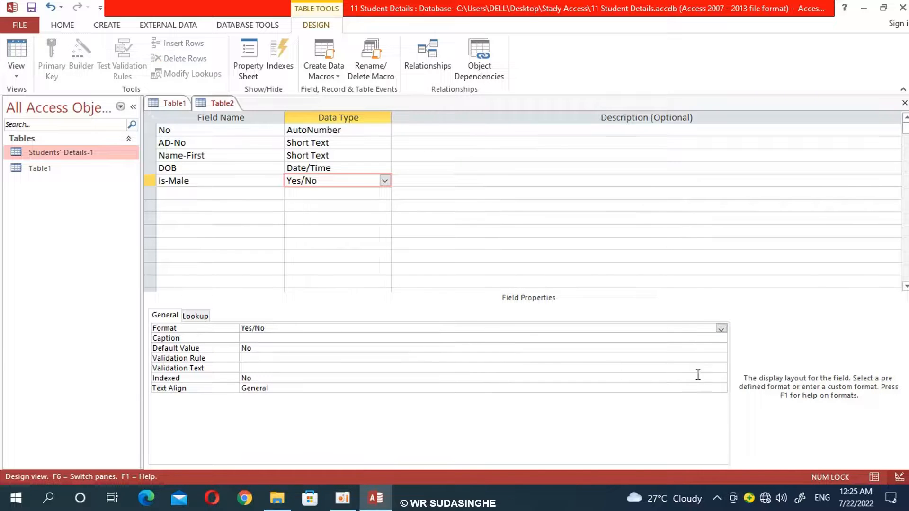
click(721, 329)
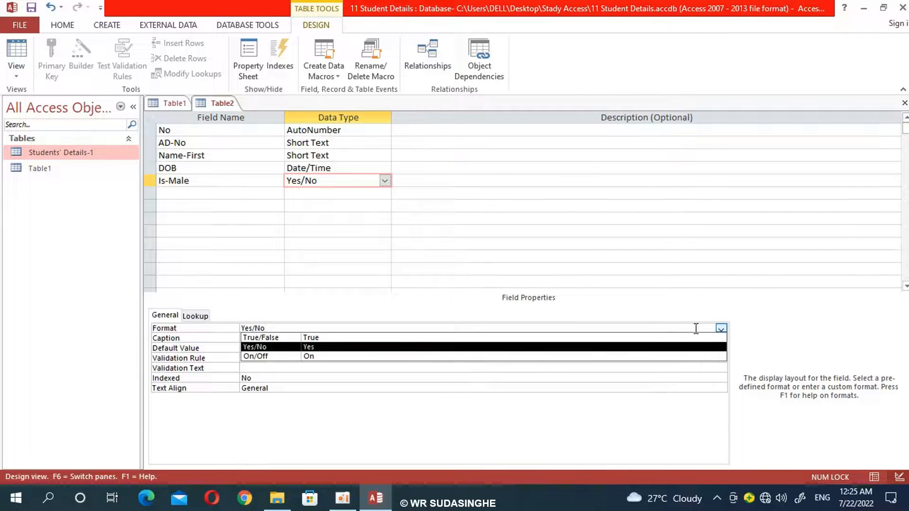
click(300, 347)
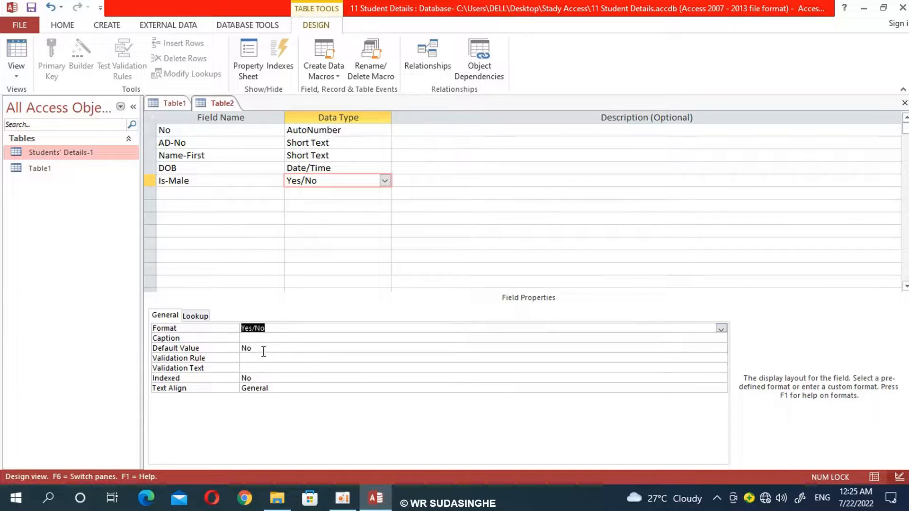
click(203, 194)
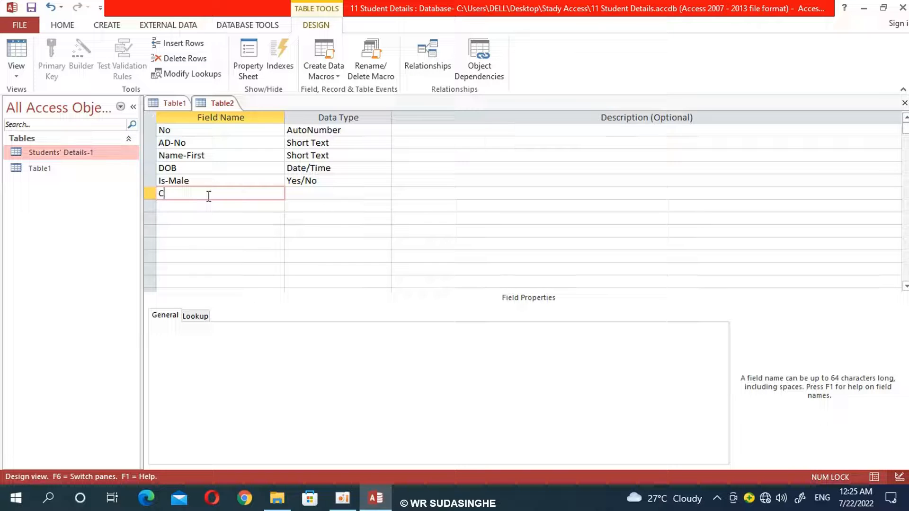
Add a City field as Short Text, changing its field size from 255 to 12
text(ity)
click(329, 192)
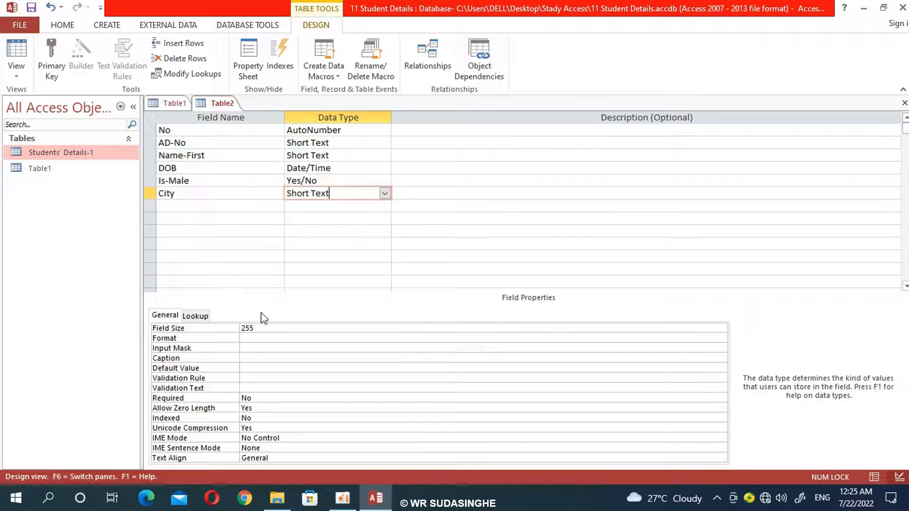
click(259, 331)
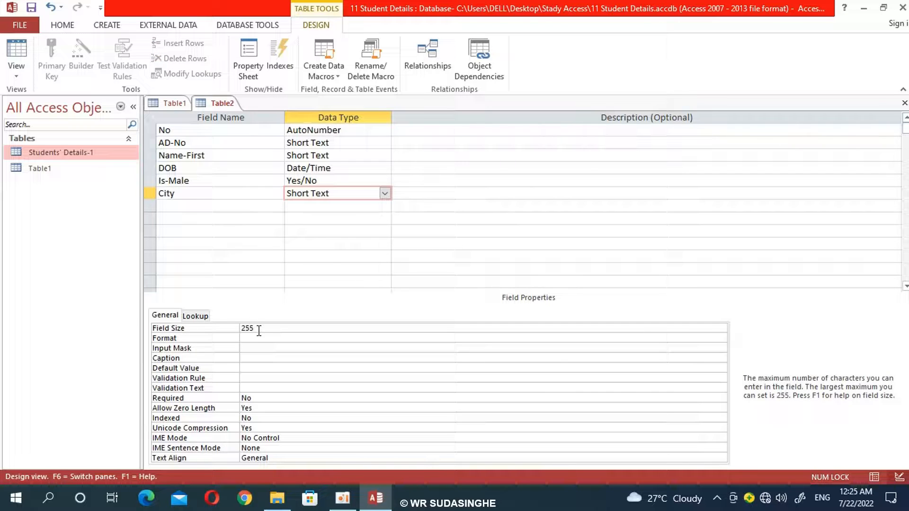
key(BackSpace)
key(BackSpace)
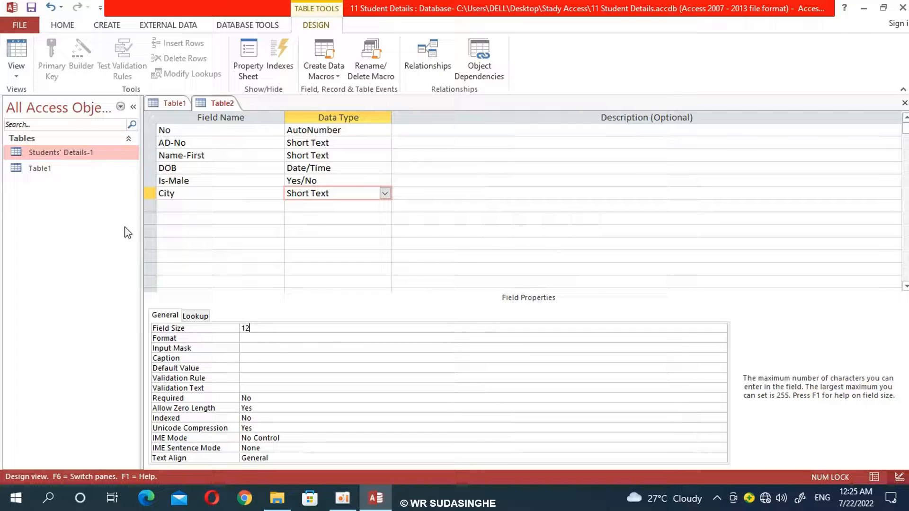
click(214, 142)
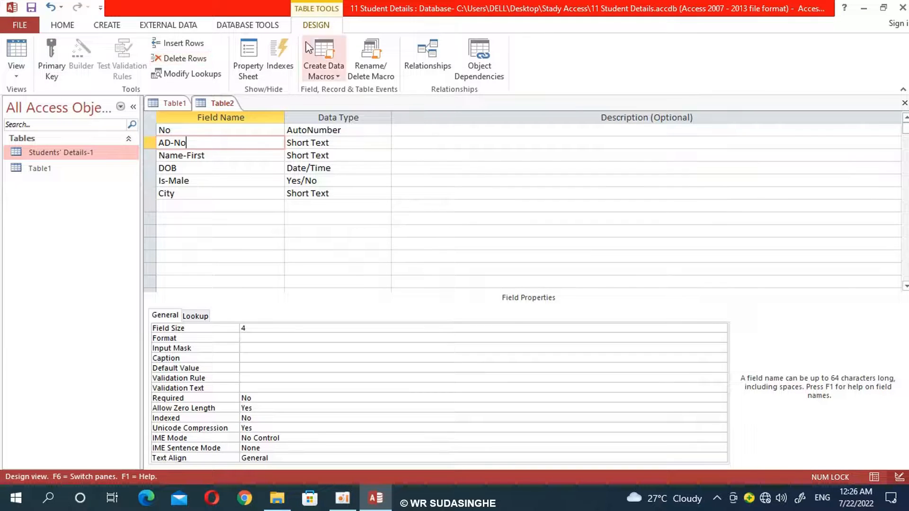
Make AD-No the primary key and save the table as Students' Details-2
click(50, 55)
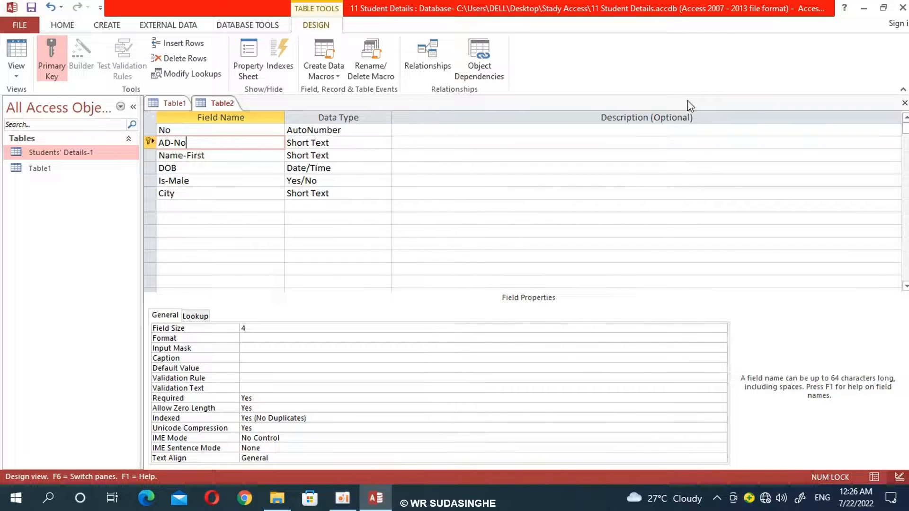
click(904, 103)
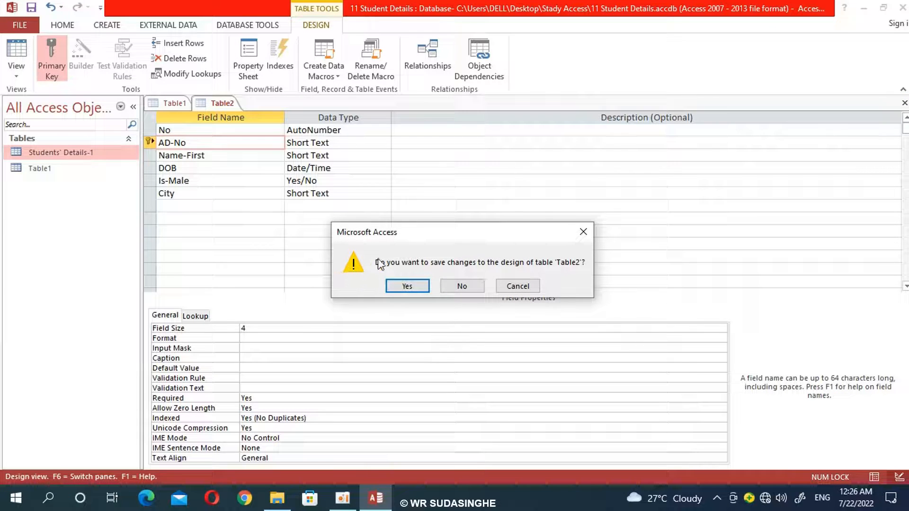
click(406, 285)
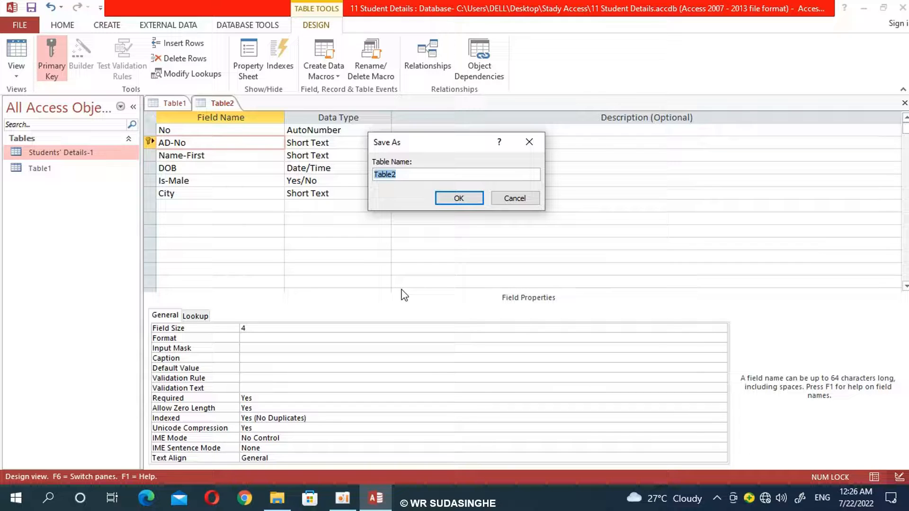
text(Students' Details-2)
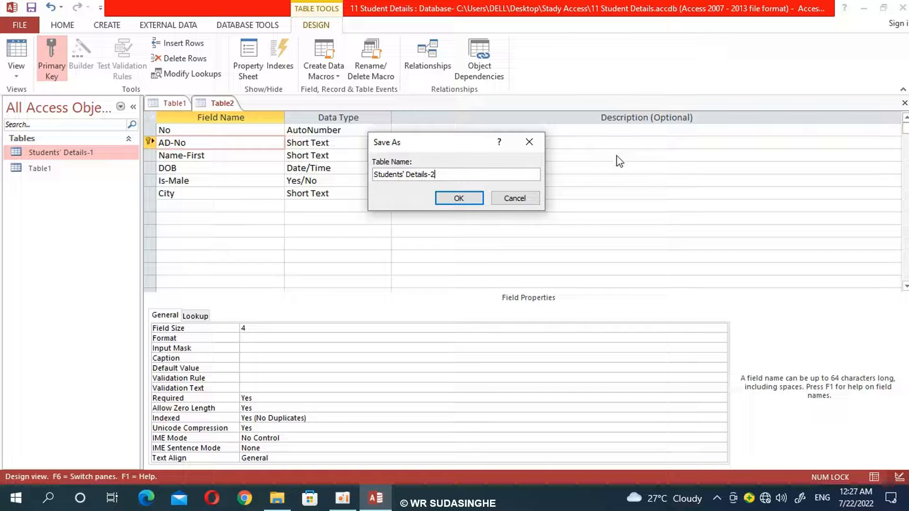
click(458, 197)
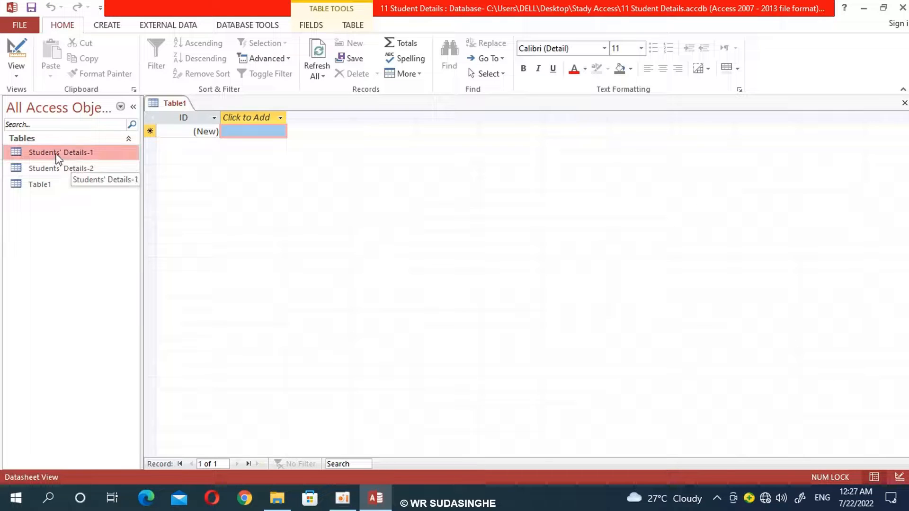
Open Students' Details-2 as a datasheet and enter AD-No 2371 with the student's first name
double_click(56, 153)
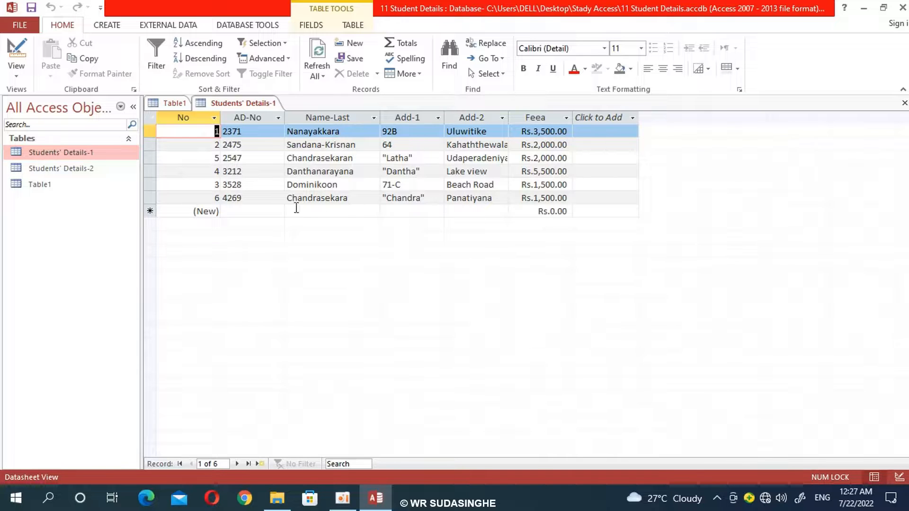
double_click(59, 169)
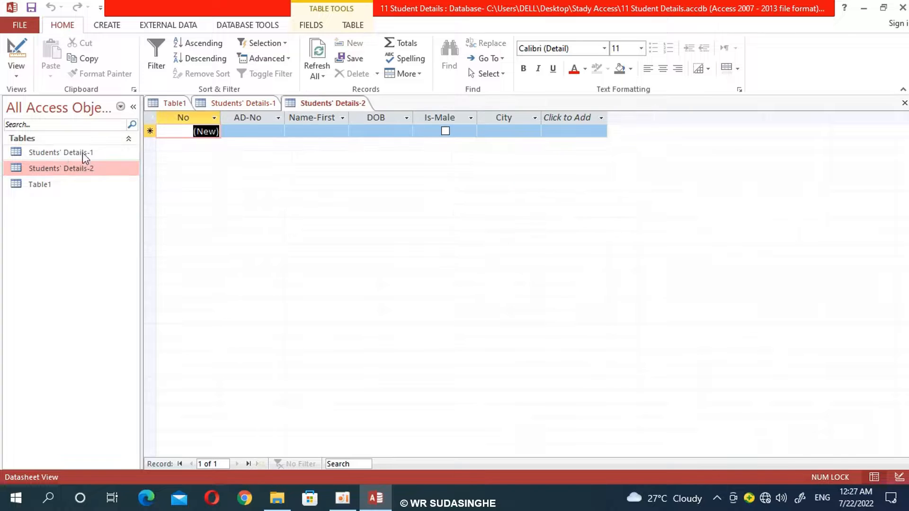
key(Tab)
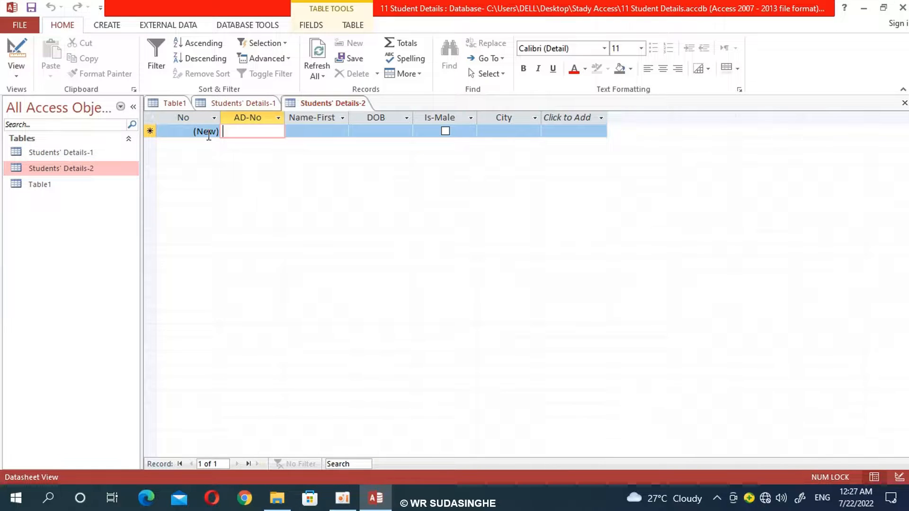
text(2371)
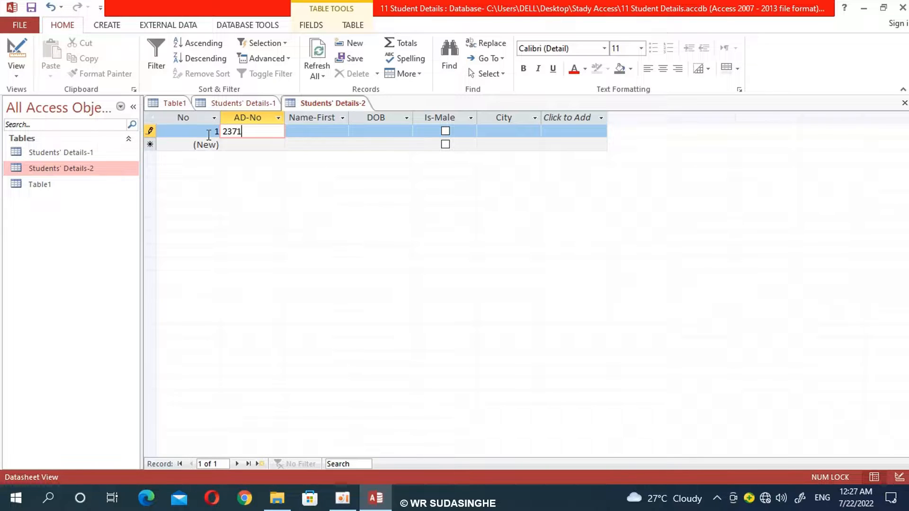
key(Tab)
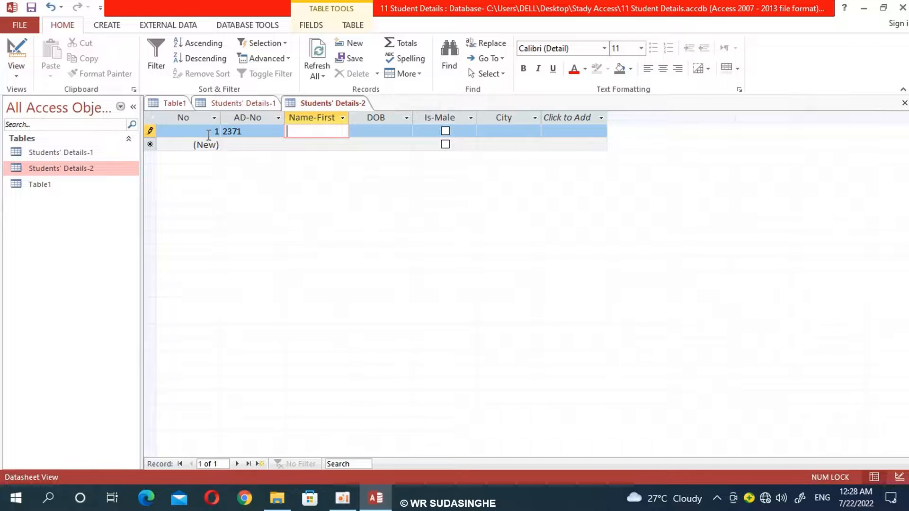
text(Sandunika)
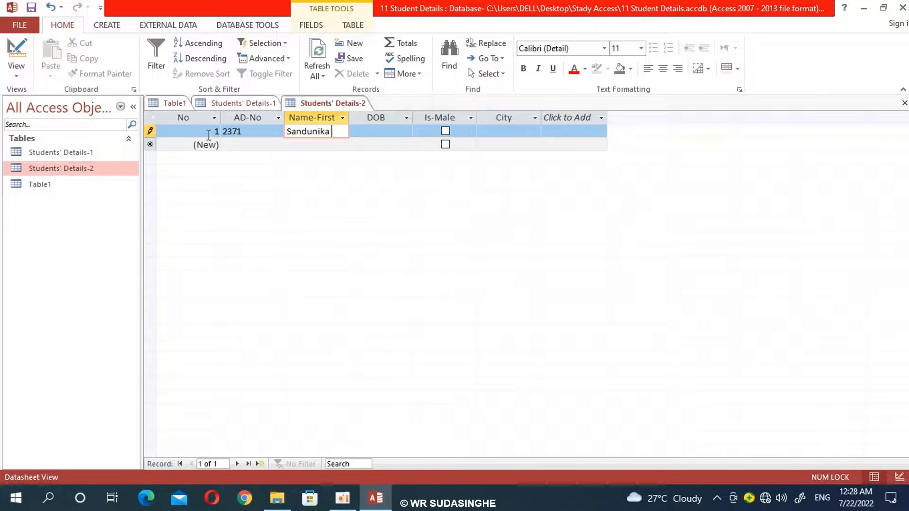
key(BackSpace)
key(BackSpace)
key(BackSpace)
text(Nipu)
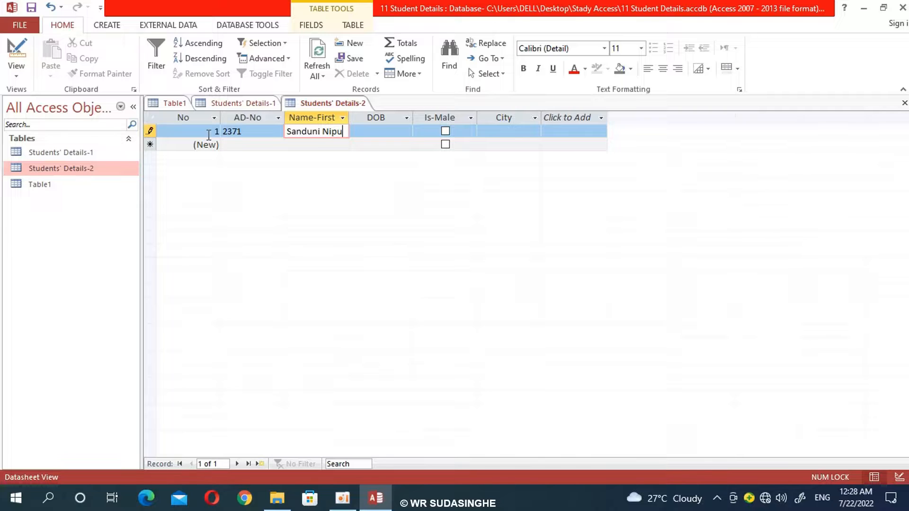
text(nika)
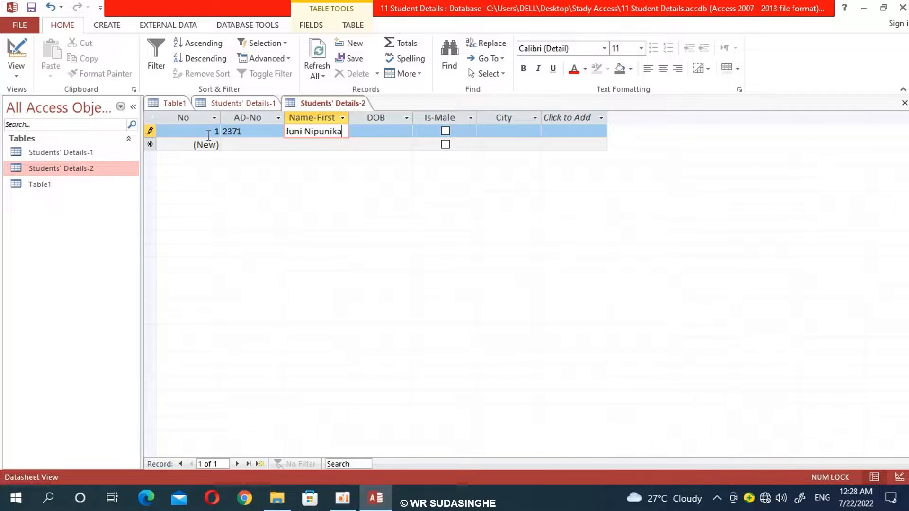
Enter DOB 2005/12/3, leave Is-Male unticked, and set City to Galle
key(Tab)
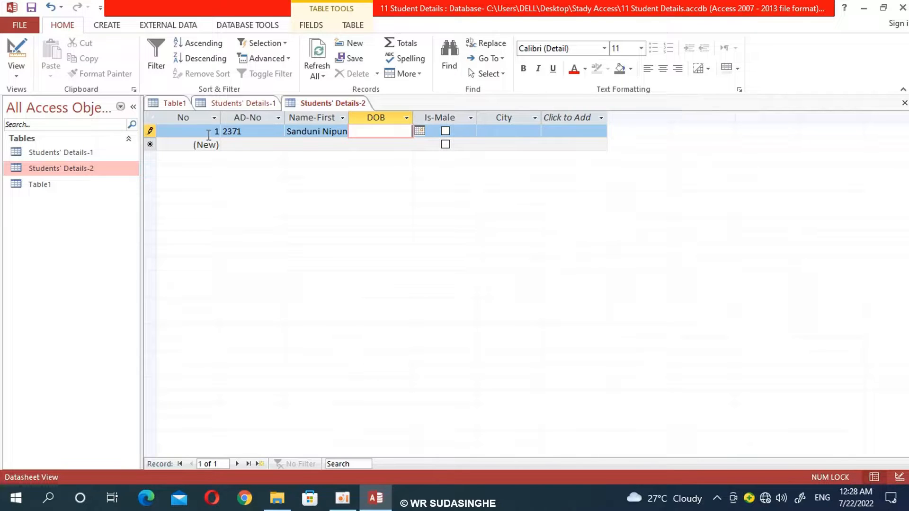
text(2005/12/3)
key(Tab)
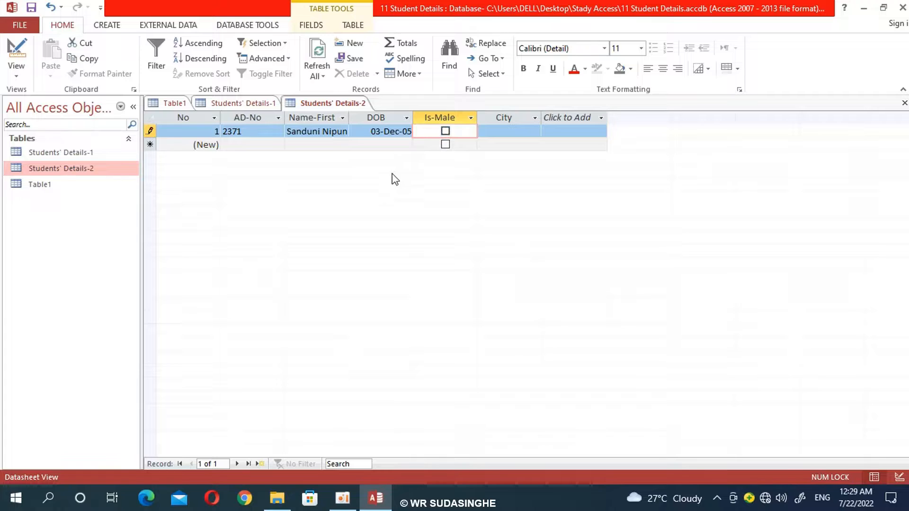
key(Tab)
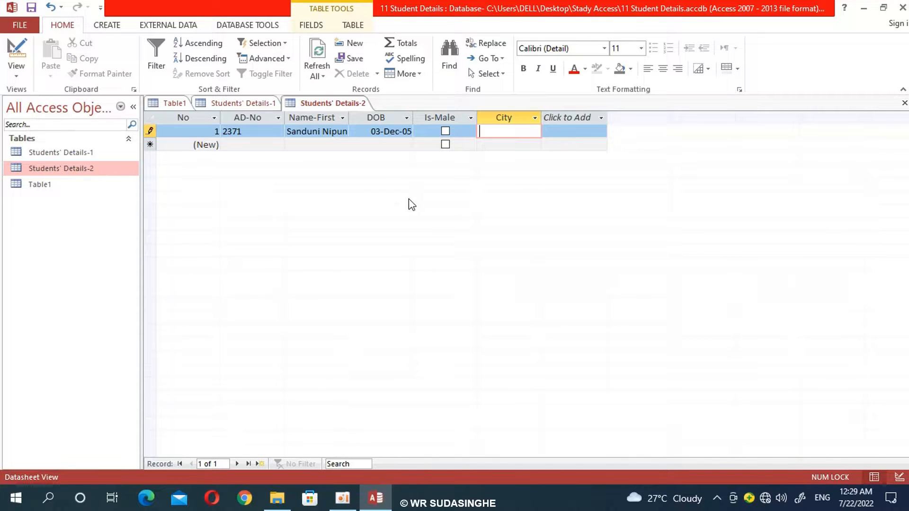
text(Galle)
key(Down)
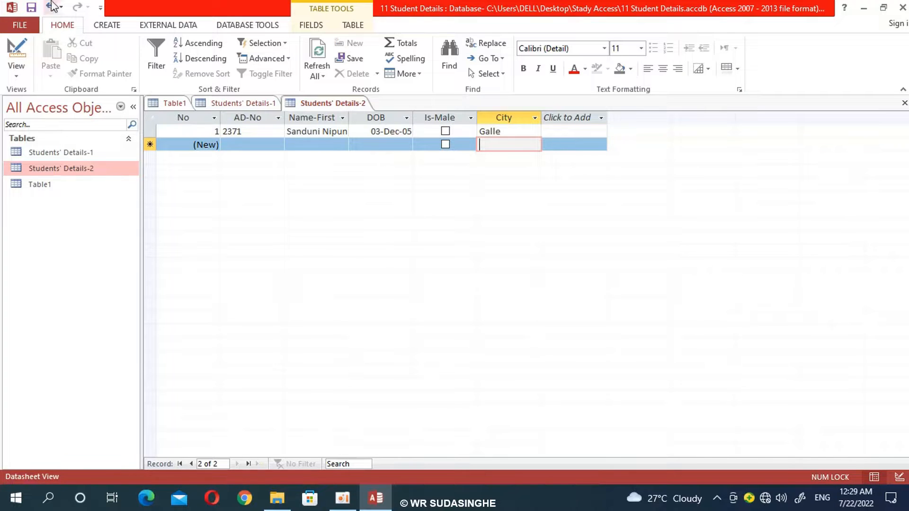
click(239, 145)
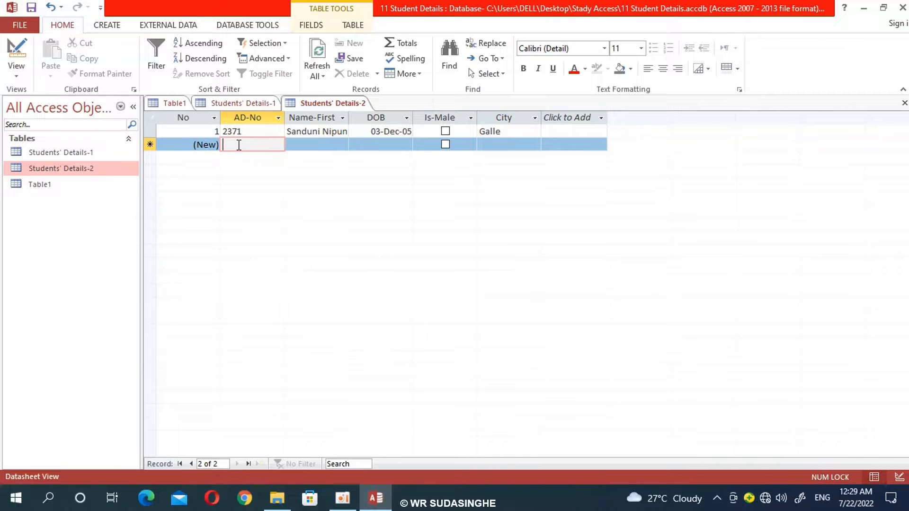
text(2473)
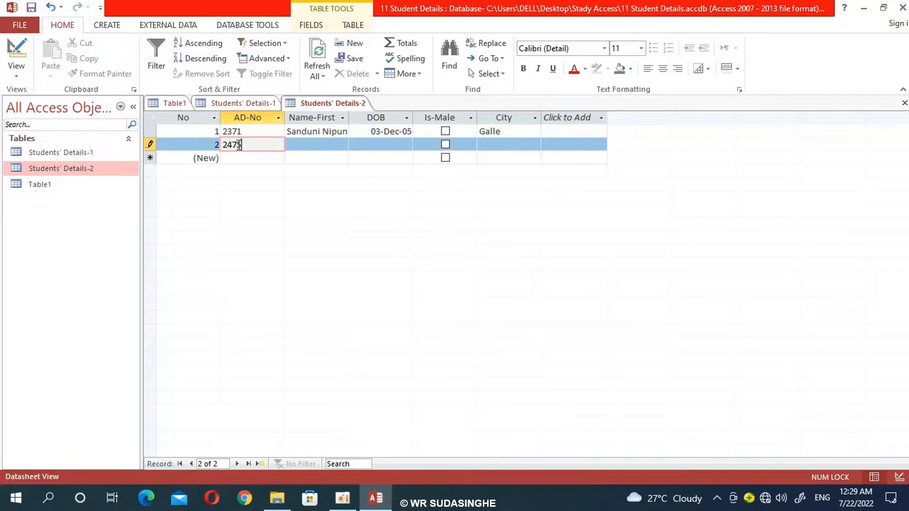
key(Tab)
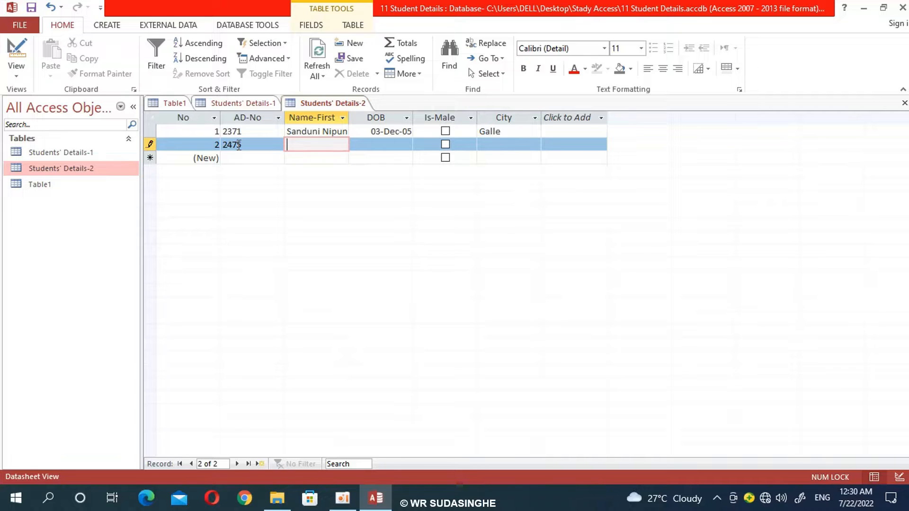
text(Arumugam)
key(Tab)
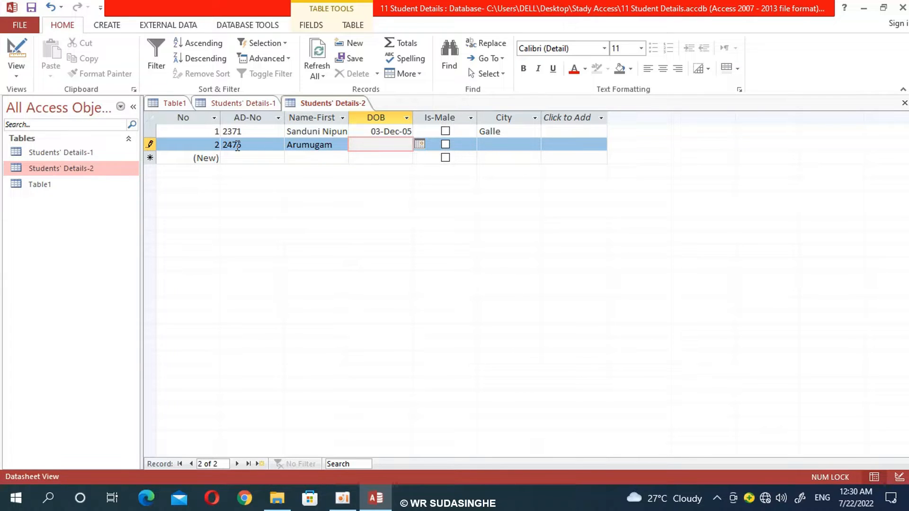
text(2004/12/28)
key(Tab)
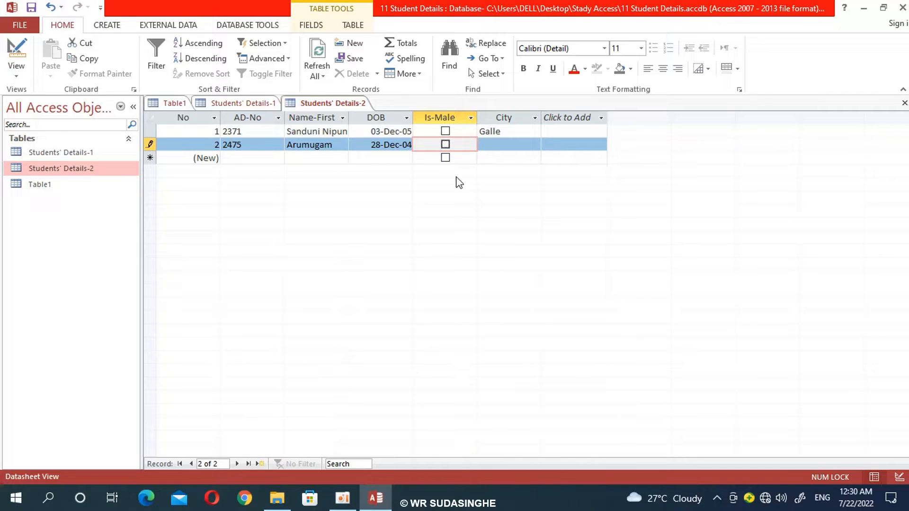
Tick Is-Male, set City to Bandarawela, and save the student records
key(space)
key(space)
click(446, 145)
key(Tab)
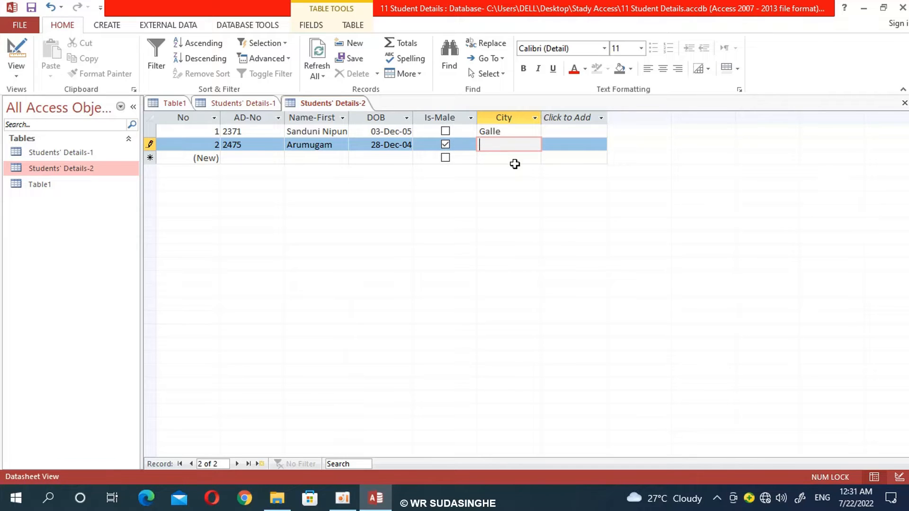
text(ndarawela)
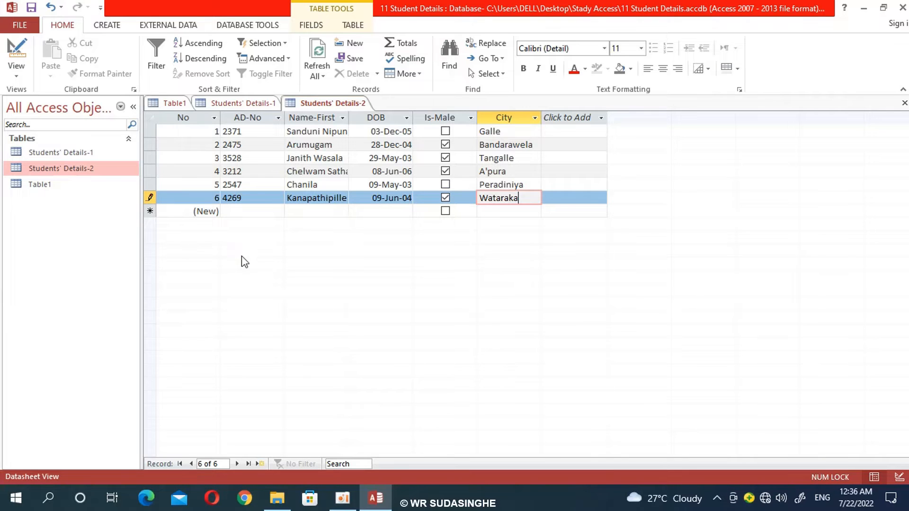
key(ctrl+s)
key(ctrl+z)
click(33, 10)
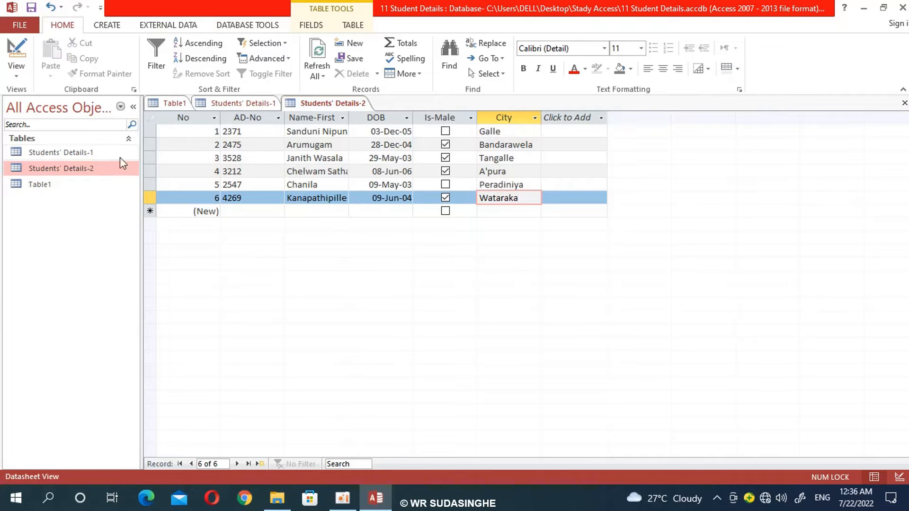